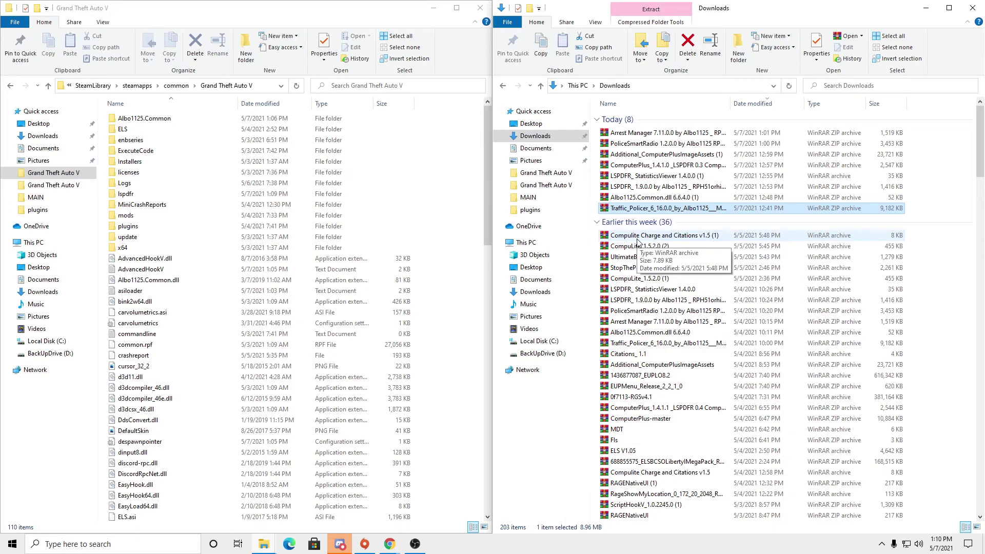
Open today's Traffic_Policer_6_16.0.0 archive from Downloads, dismiss the license reminder, and enter the Traffic Policer folder inside it.
click(668, 202)
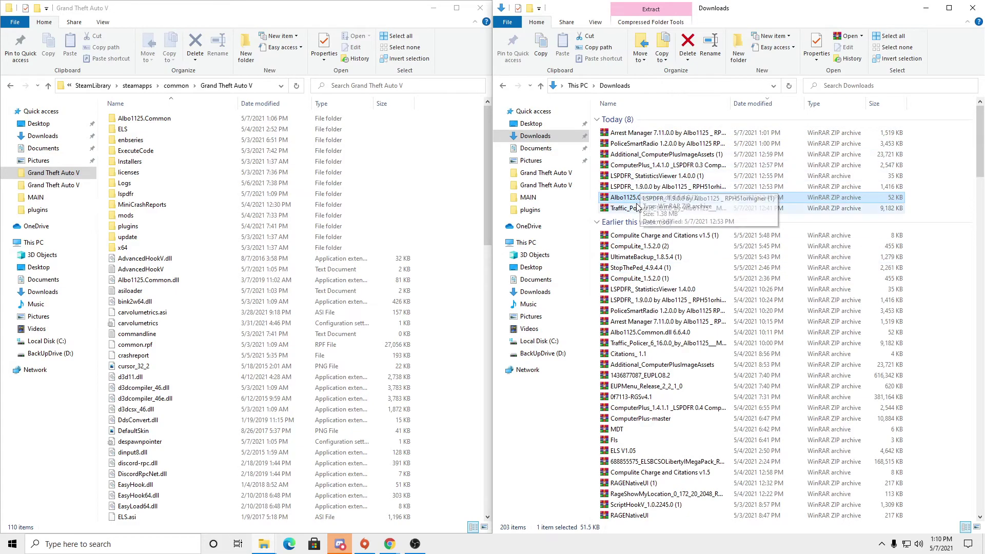
click(637, 207)
double_click(638, 206)
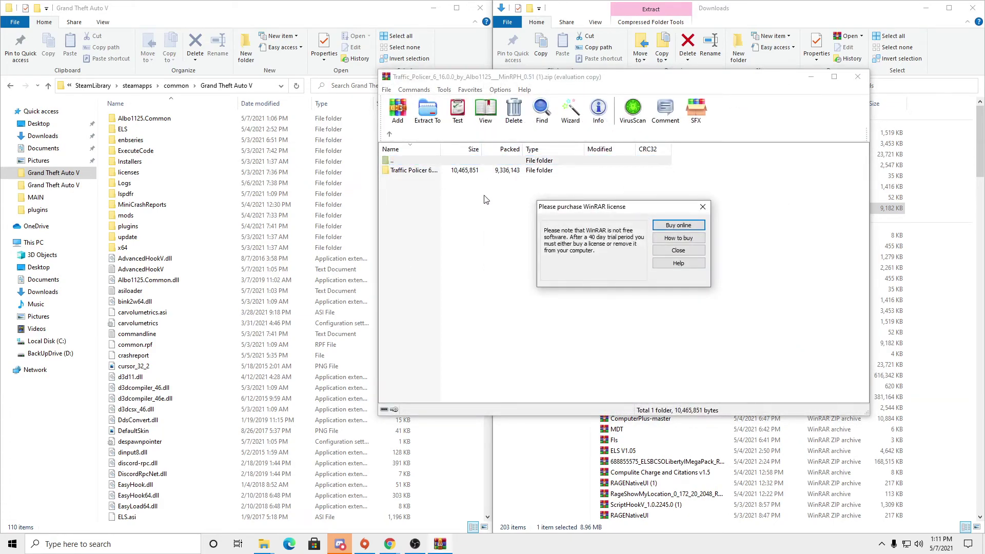
click(678, 254)
double_click(470, 172)
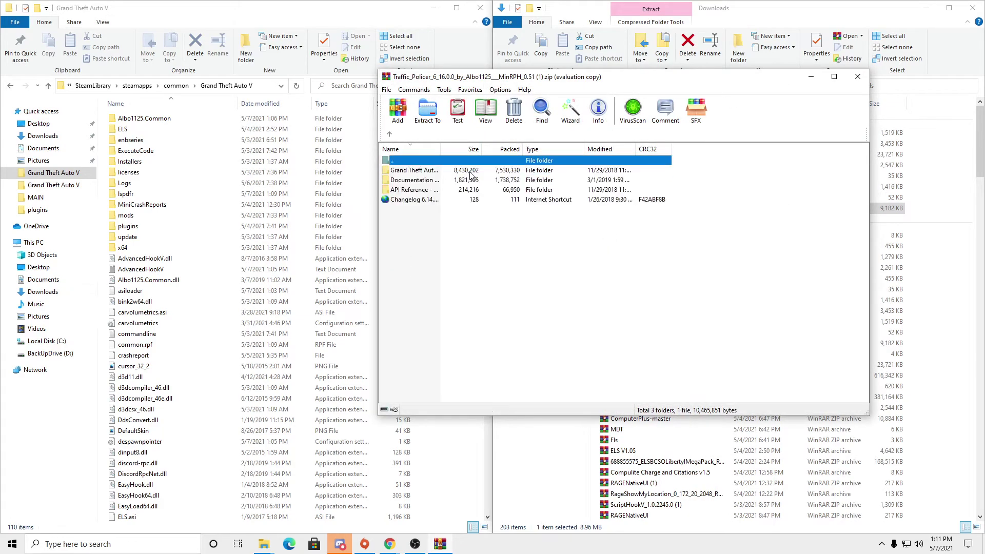
Open Documentation.pdf from the Documentation folder of the Traffic Policer archive.
double_click(430, 180)
double_click(396, 161)
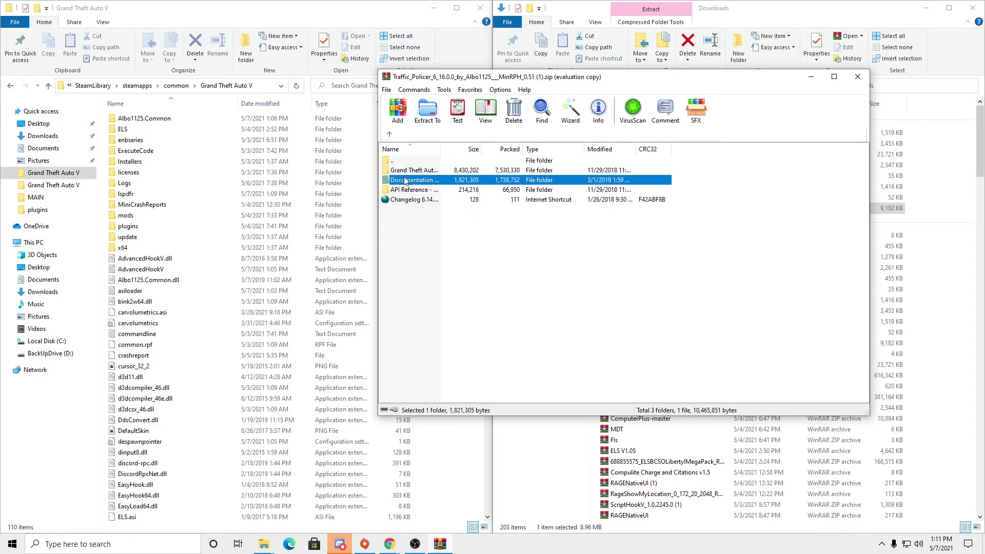
click(481, 240)
mouse_move(395, 79)
mouse_down()
mouse_move(406, 81)
mouse_move(323, 88)
mouse_move(386, 79)
mouse_up()
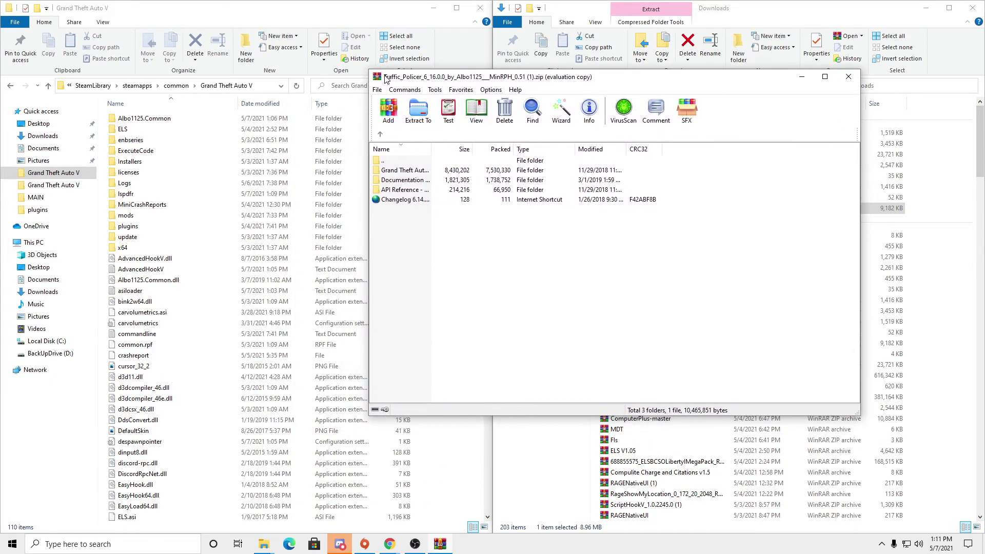
double_click(405, 180)
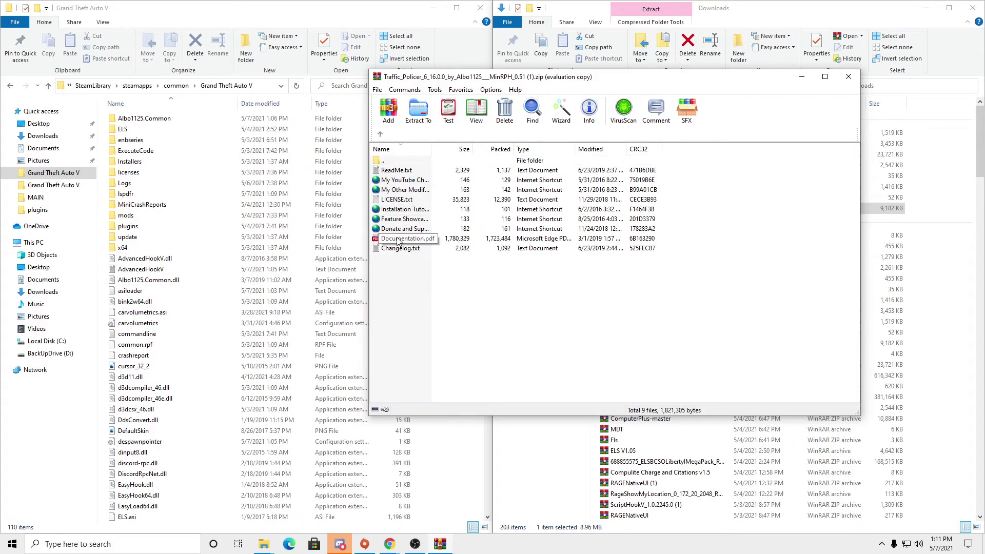
double_click(415, 242)
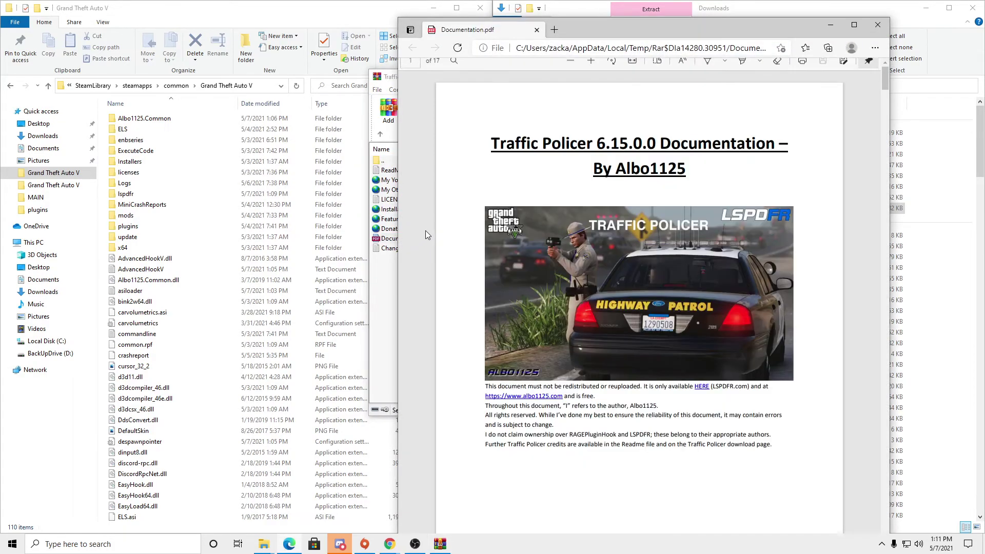
Examine the Table of Default Controls in the Traffic Policer documentation, and close the PDF.
scroll(596, 319, down, 10)
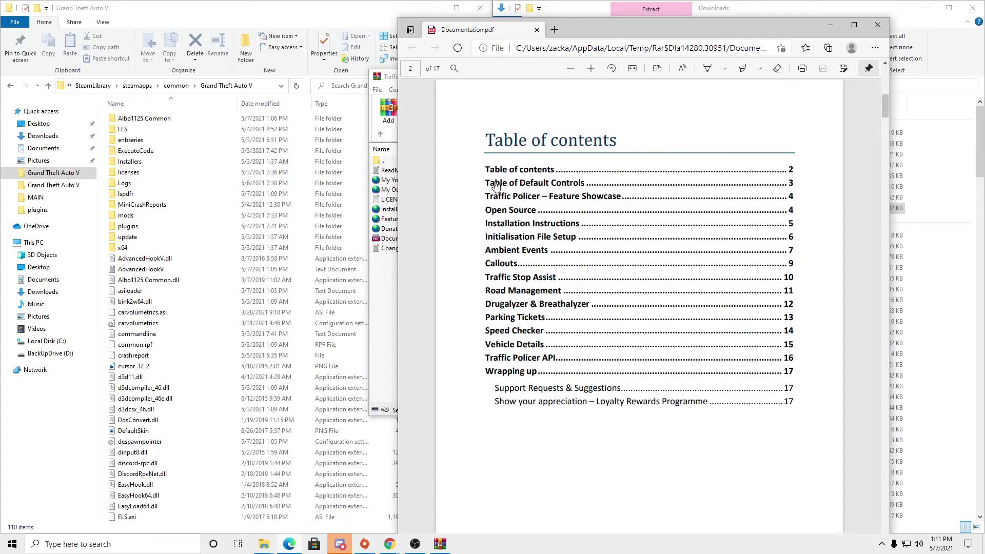
click(536, 186)
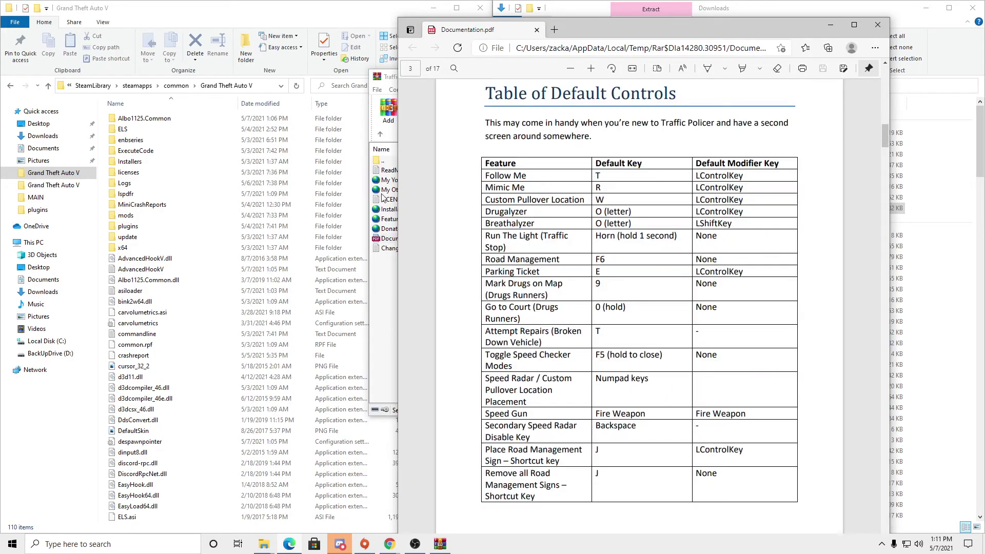
drag(489, 176, 764, 377)
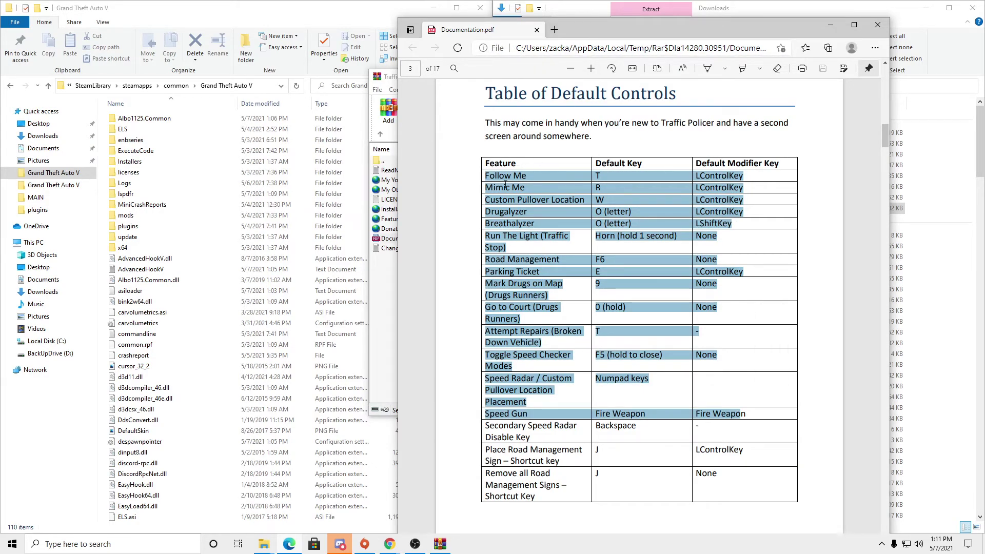
click(479, 192)
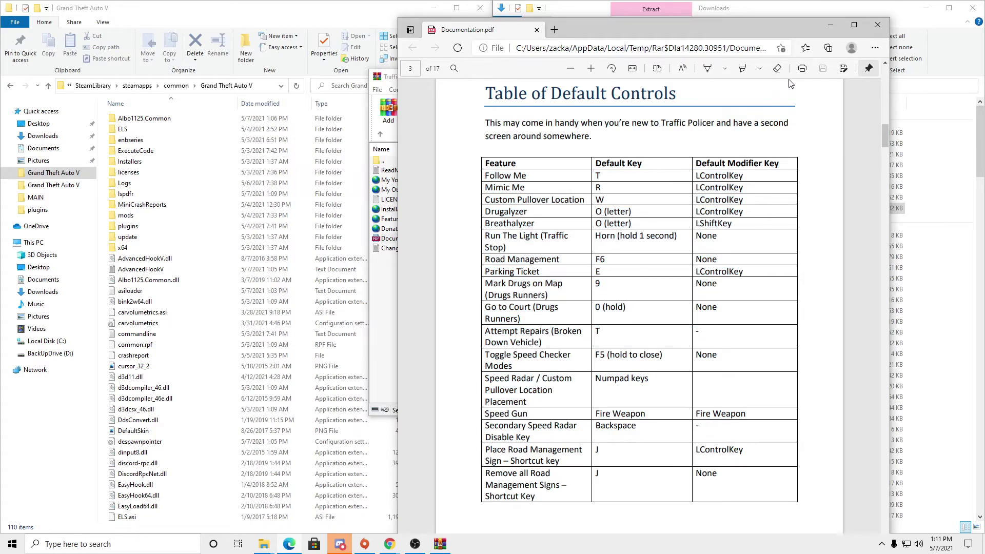
click(878, 30)
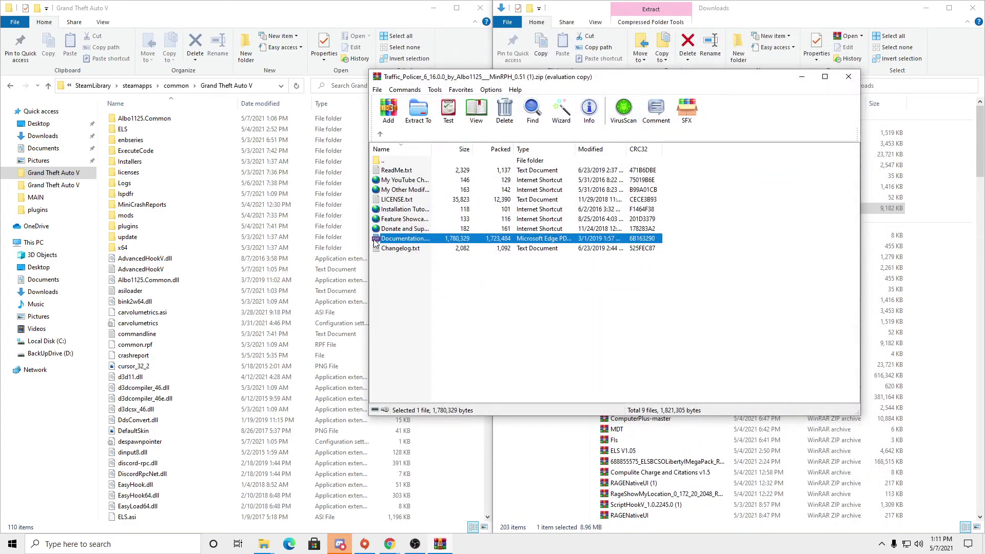
Leave the Documentation folder and open the Grand Theft Auto folder inside the Traffic Policer archive.
click(390, 161)
double_click(390, 161)
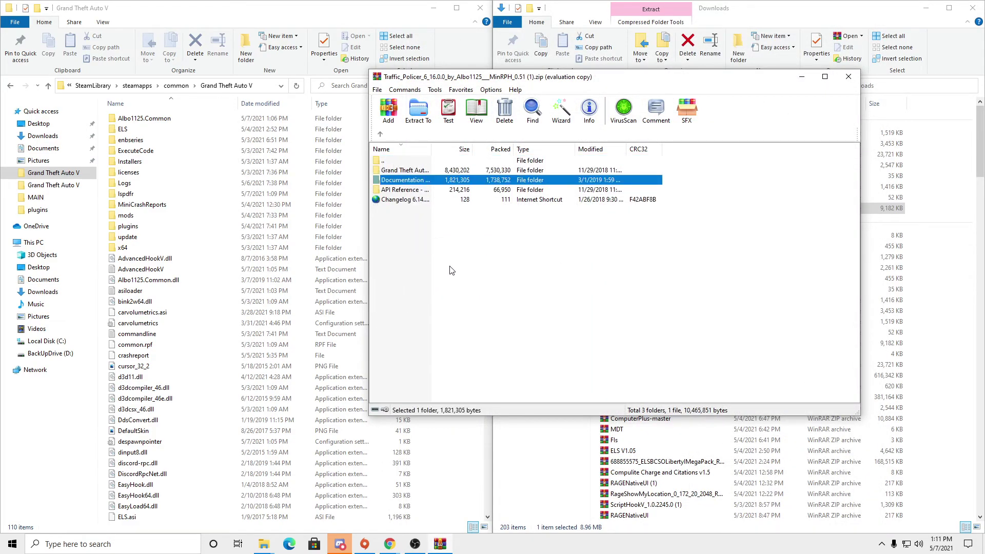
click(432, 171)
double_click(481, 171)
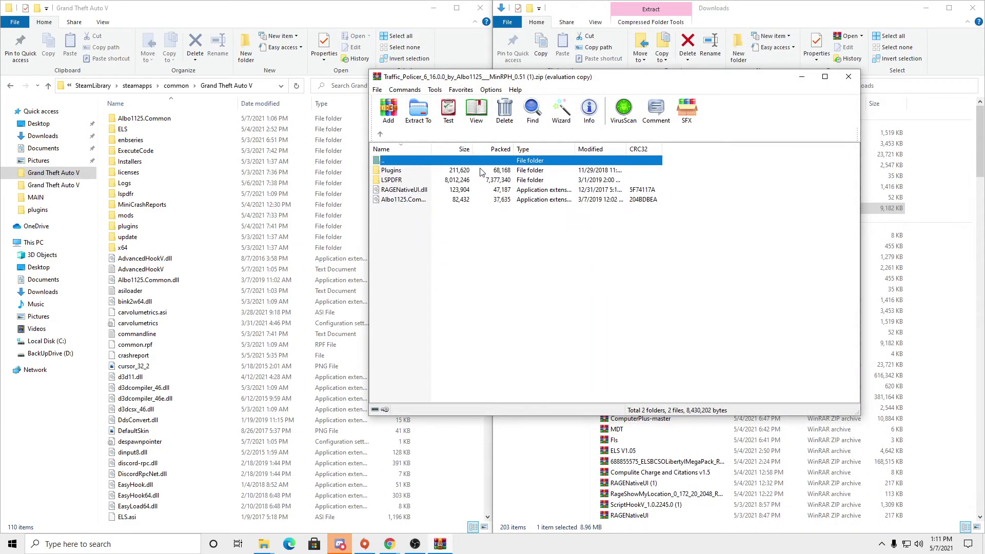
click(393, 221)
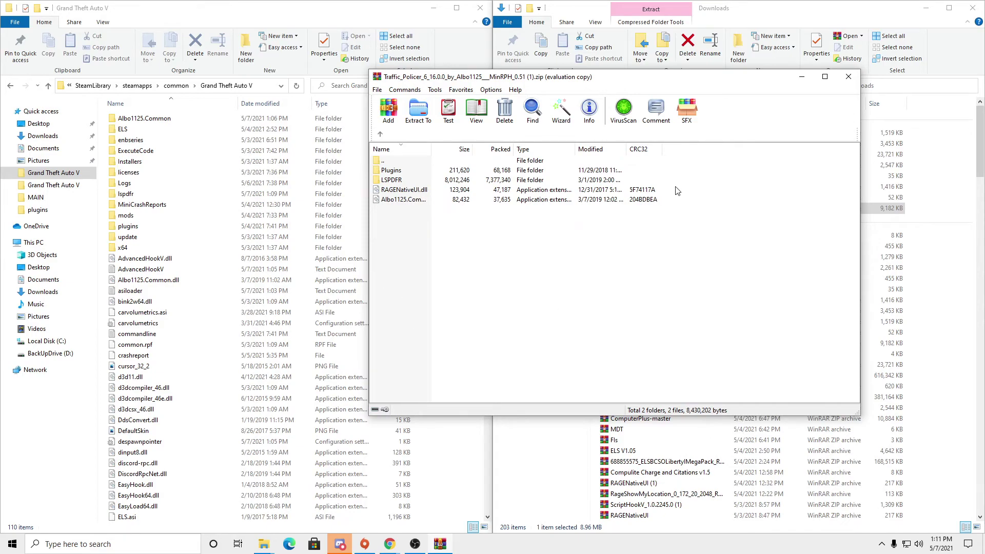
Try to copy the Plugins and LSPDFR folders from the archive into the Grand Theft Auto V game folder, cancelling the file replacement.
drag(675, 191, 667, 201)
click(479, 210)
drag(631, 72, 740, 89)
double_click(525, 185)
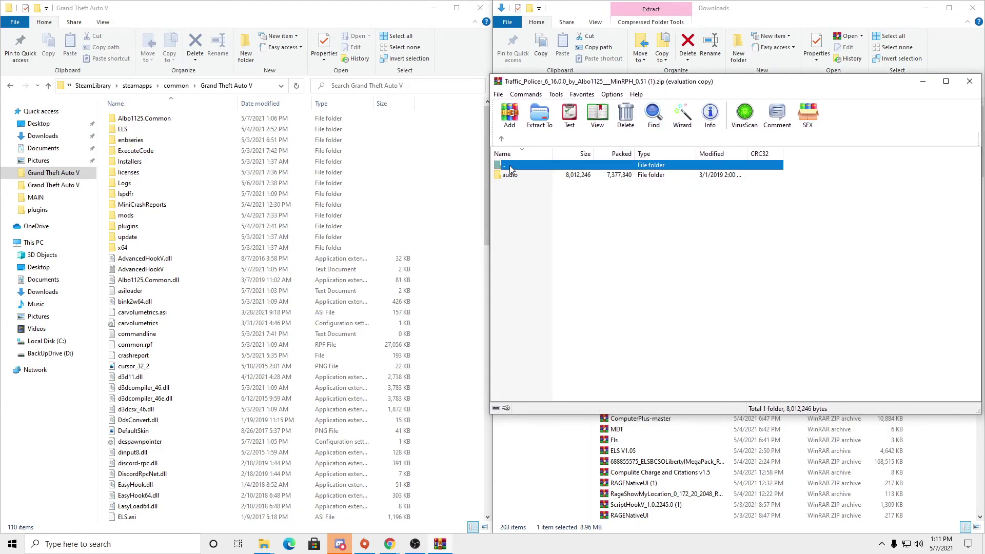
double_click(511, 167)
click(819, 185)
drag(806, 175, 736, 183)
drag(719, 183, 457, 186)
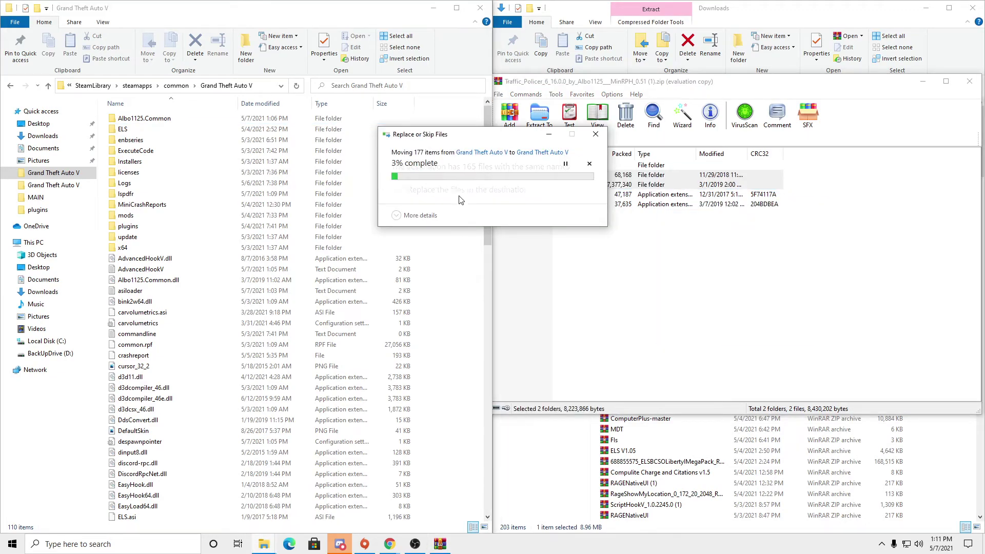
click(595, 134)
Return to the parent folder of the Traffic Policer archive and close the archive.
double_click(512, 166)
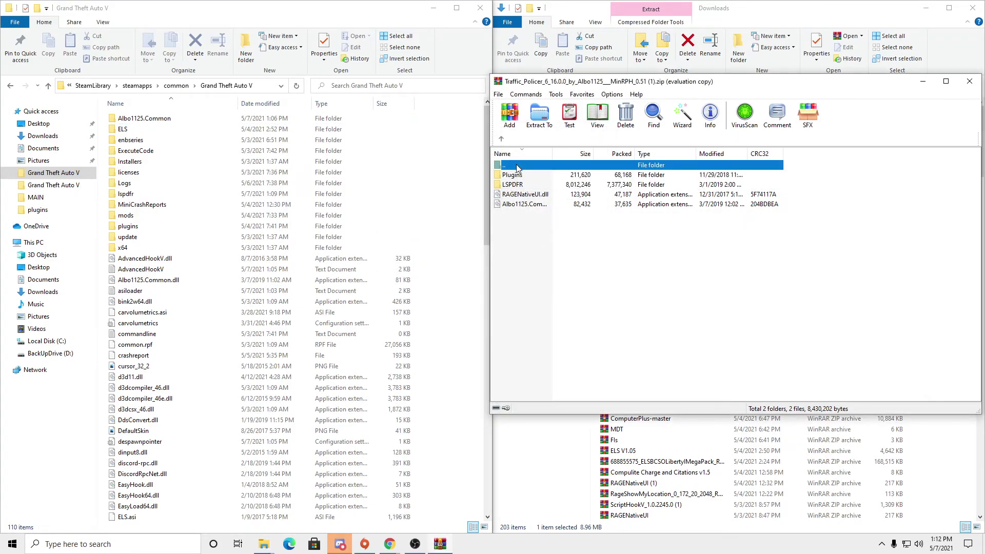
click(575, 253)
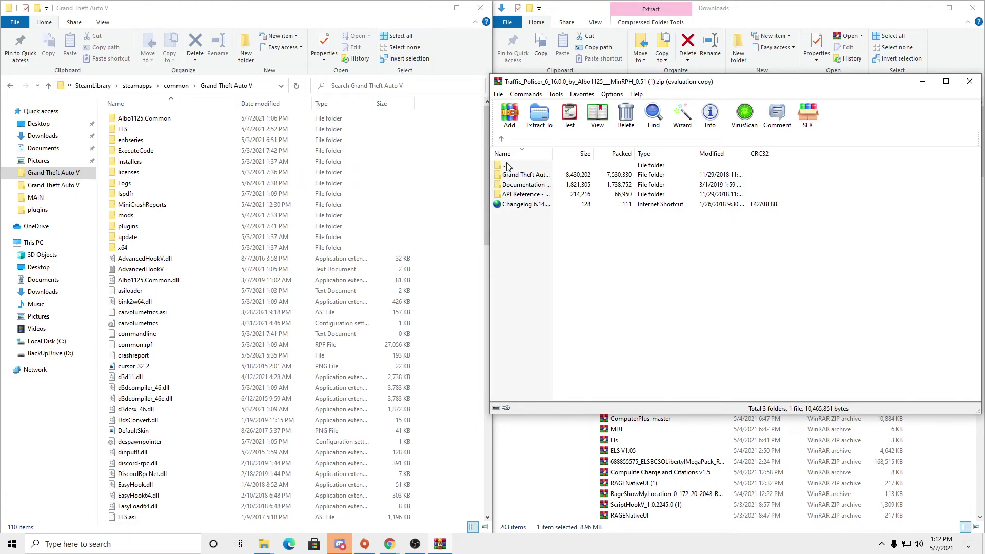
drag(741, 87, 582, 83)
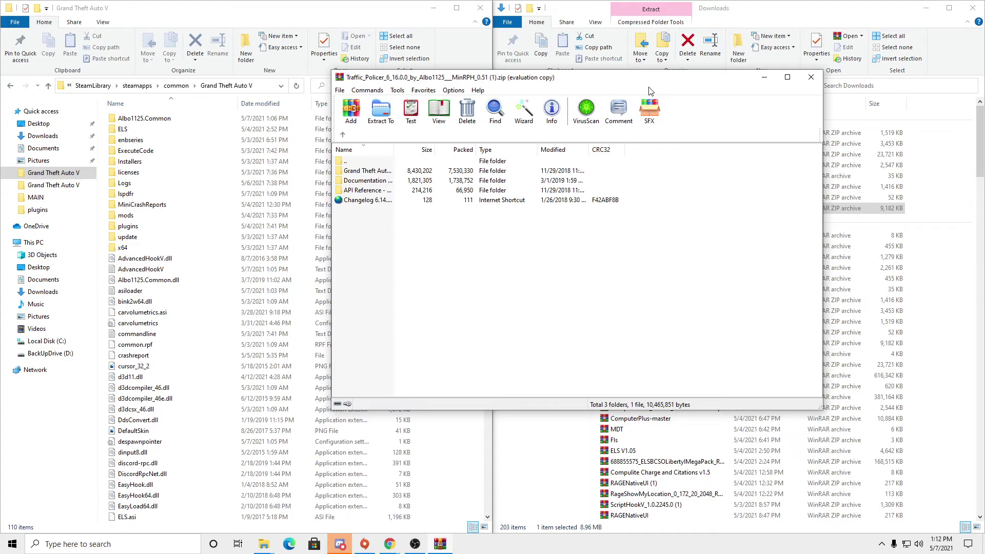
drag(649, 91, 506, 92)
click(667, 78)
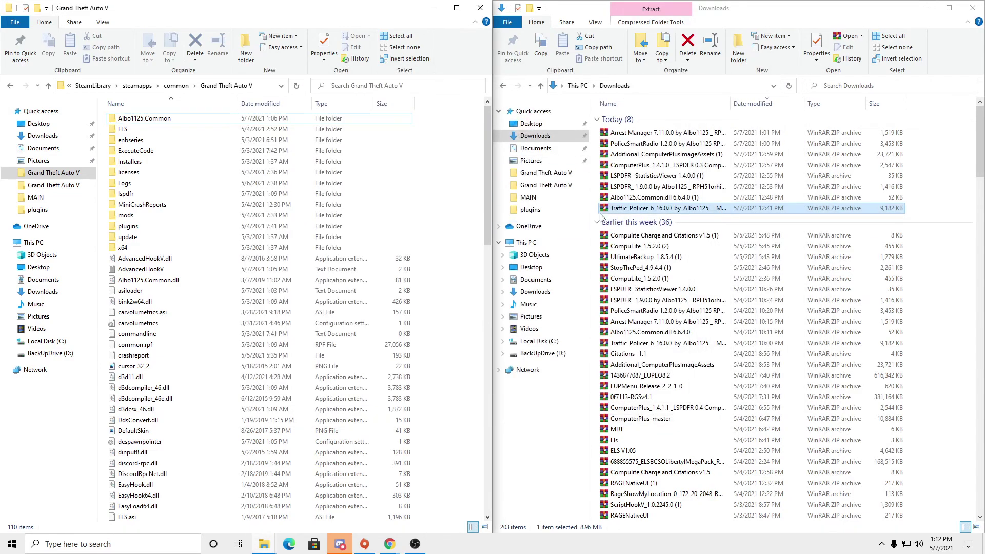
Open the Albo1125.Common.dll 6.6.4.0 (1) archive from Downloads and go into its Grand Theft Auto folder.
double_click(641, 198)
drag(388, 94, 555, 86)
click(667, 249)
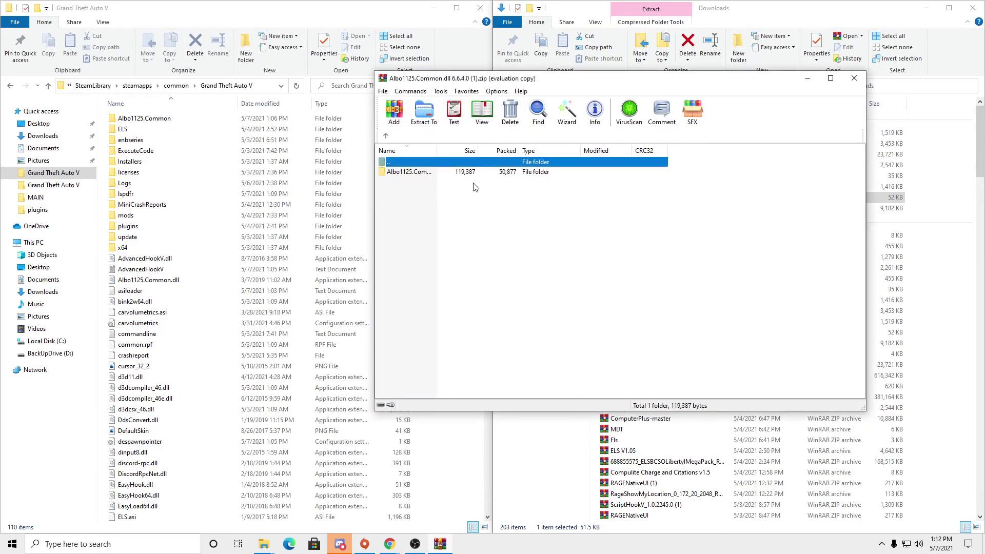
double_click(411, 172)
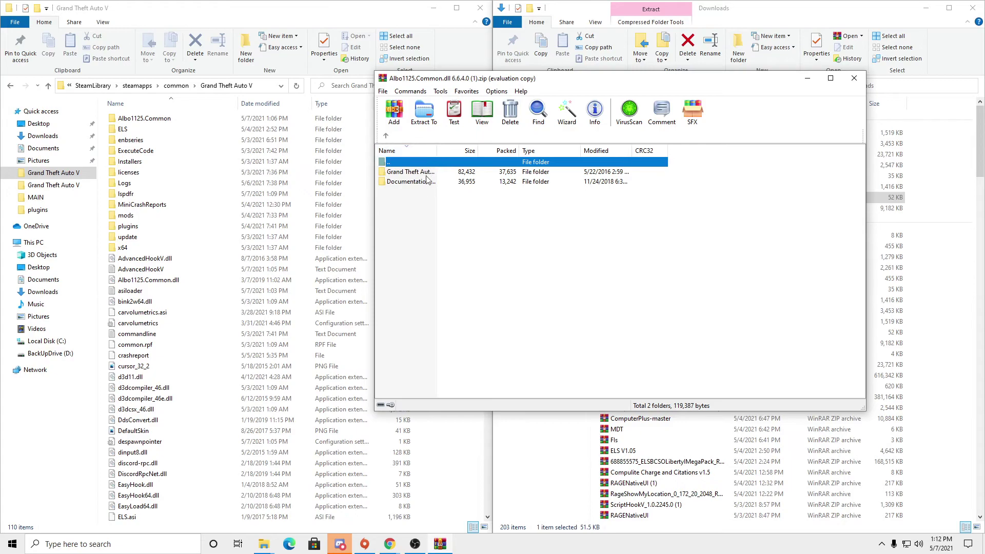
double_click(413, 174)
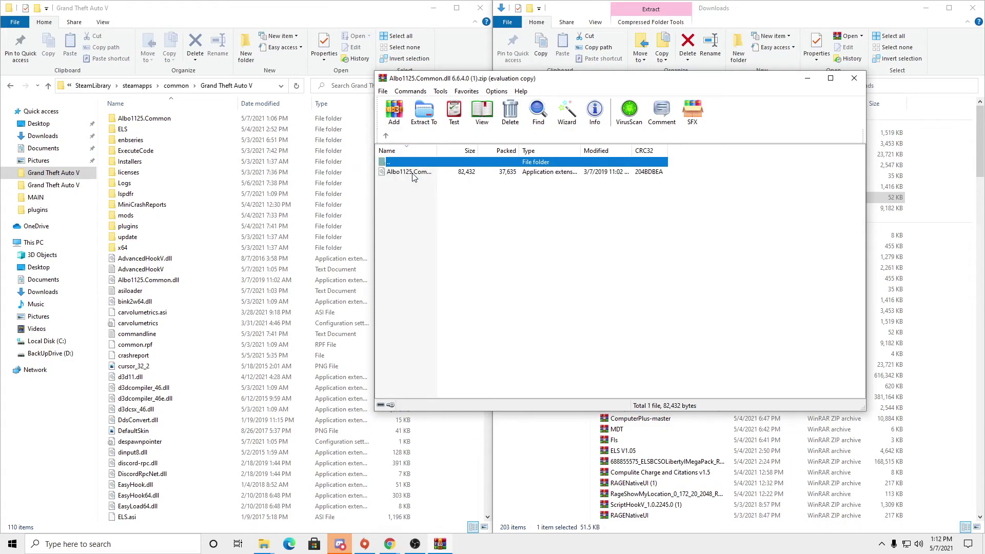
Try to copy Albo1125.Common.dll from the archive into the Grand Theft Auto V game folder, cancelling the file replacement.
drag(546, 79, 641, 74)
drag(503, 167, 458, 206)
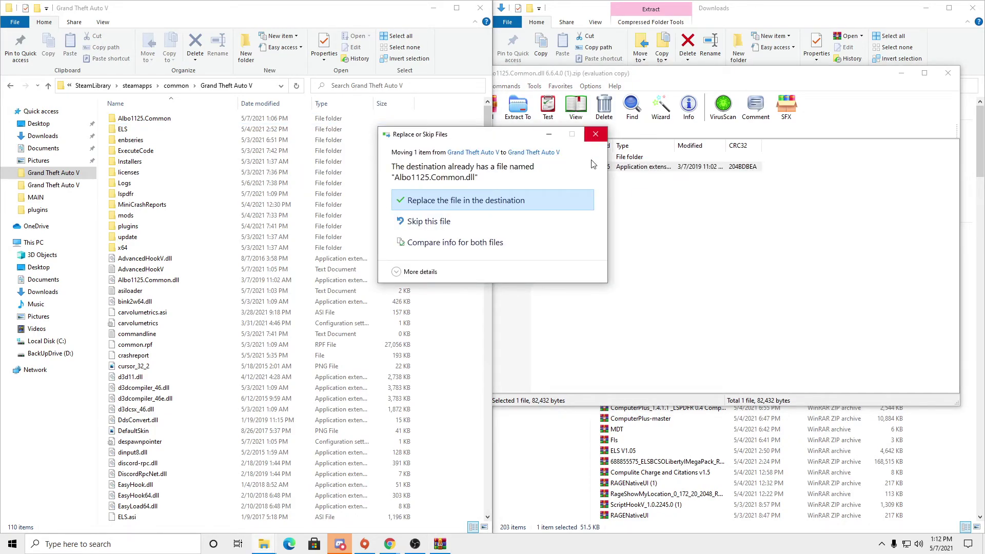
click(594, 134)
click(617, 239)
Go back up one folder in the Albo1125.Common.dll archive and close it.
double_click(486, 158)
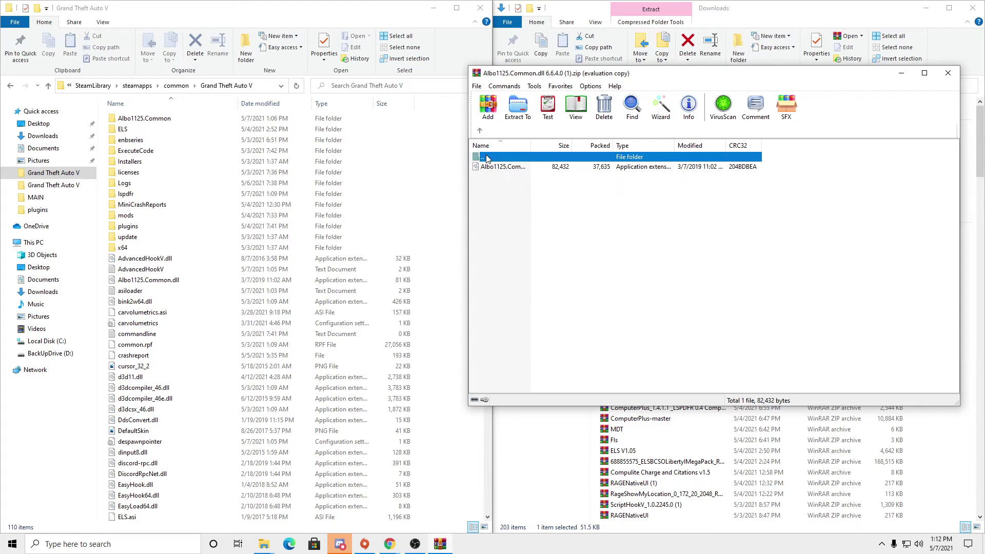
drag(818, 72, 605, 72)
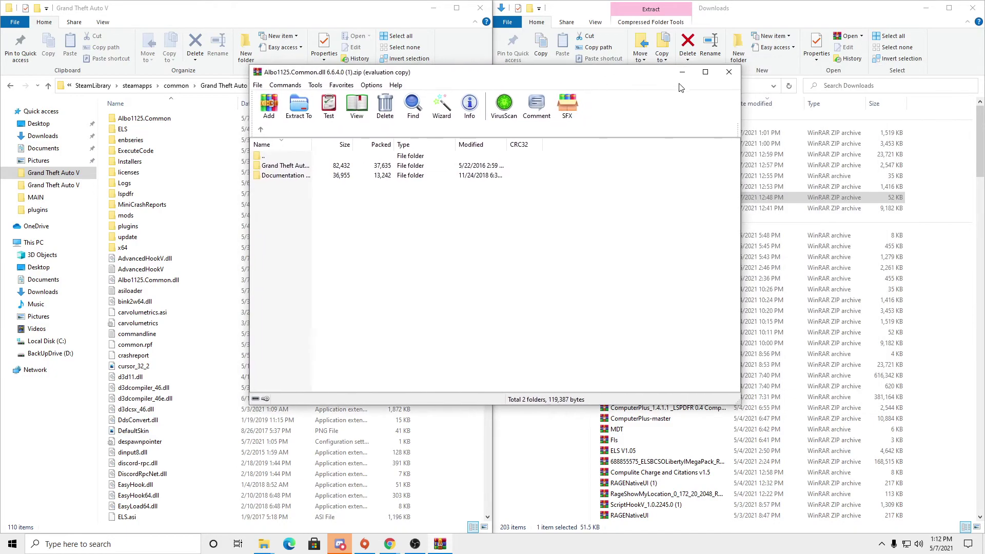
click(734, 73)
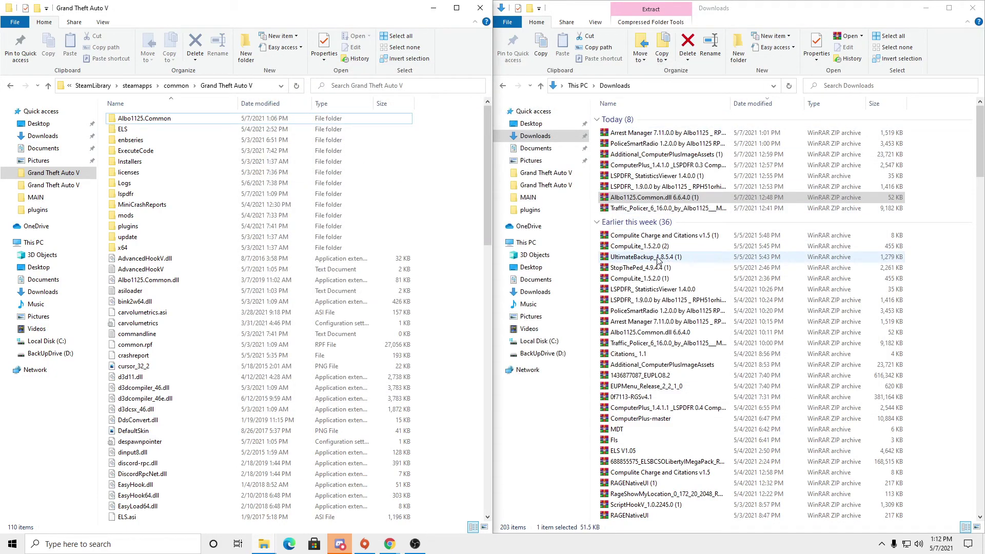
Open the RAGENativeUI archive from Downloads, dismiss the license reminder, and move its window clear of the game folder's file list.
double_click(636, 515)
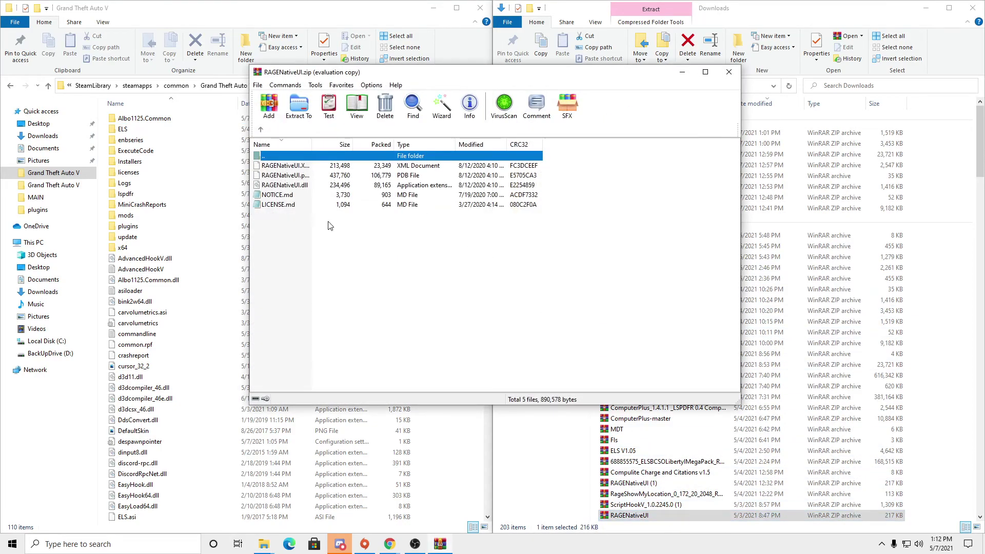
click(324, 238)
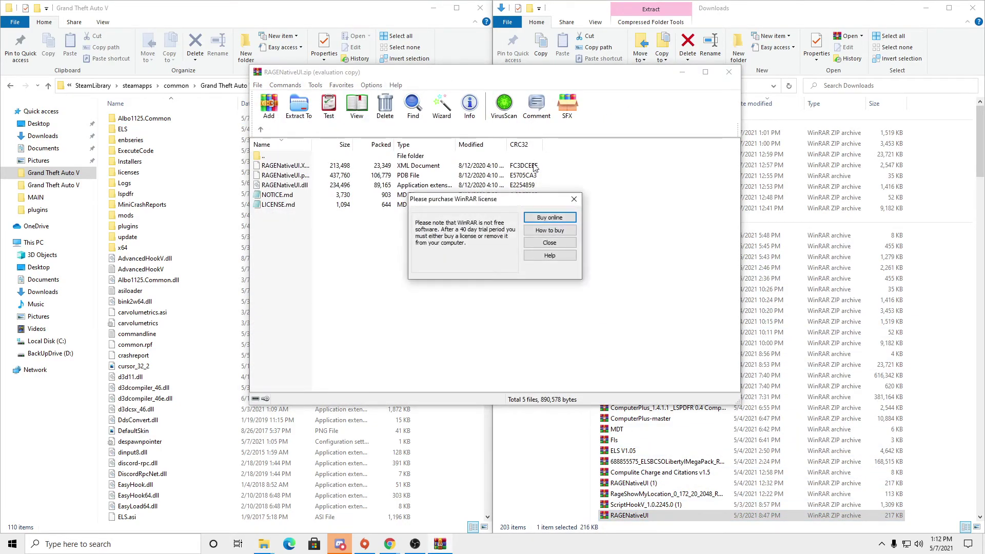
click(550, 242)
drag(432, 73, 628, 75)
Try to copy RAGENativeUI.dll from the archive into the Grand Theft Auto V game folder, cancelling the file replacement.
click(524, 180)
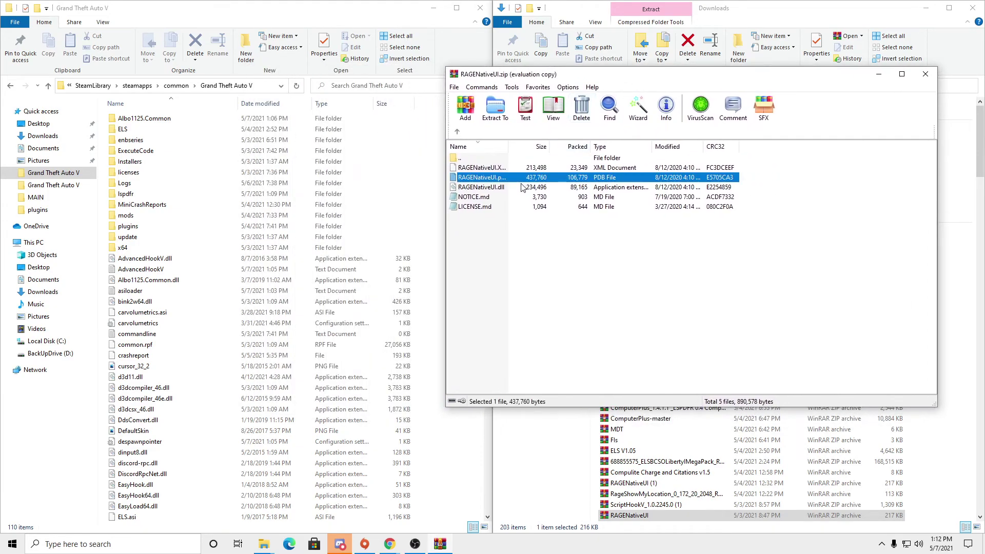
click(523, 189)
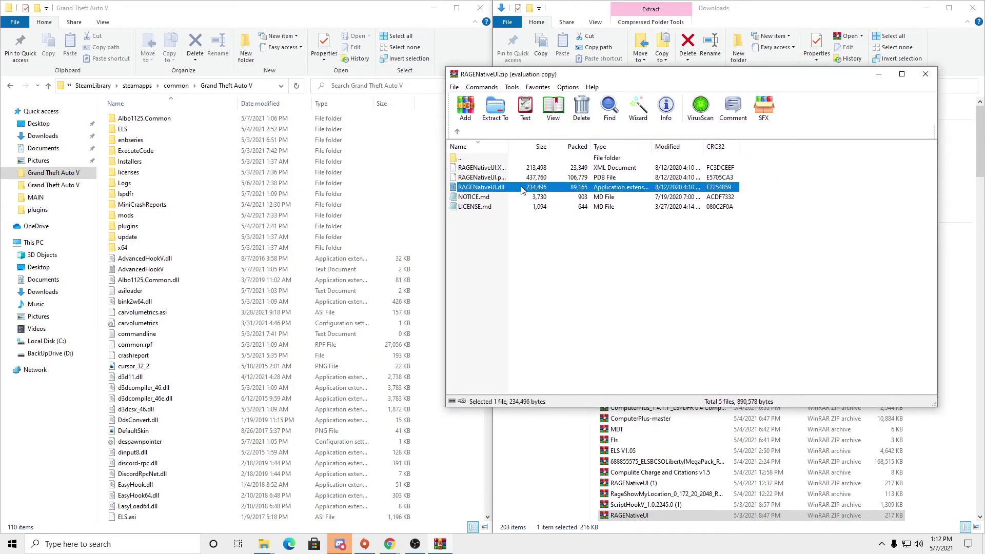
drag(523, 189, 435, 190)
click(596, 134)
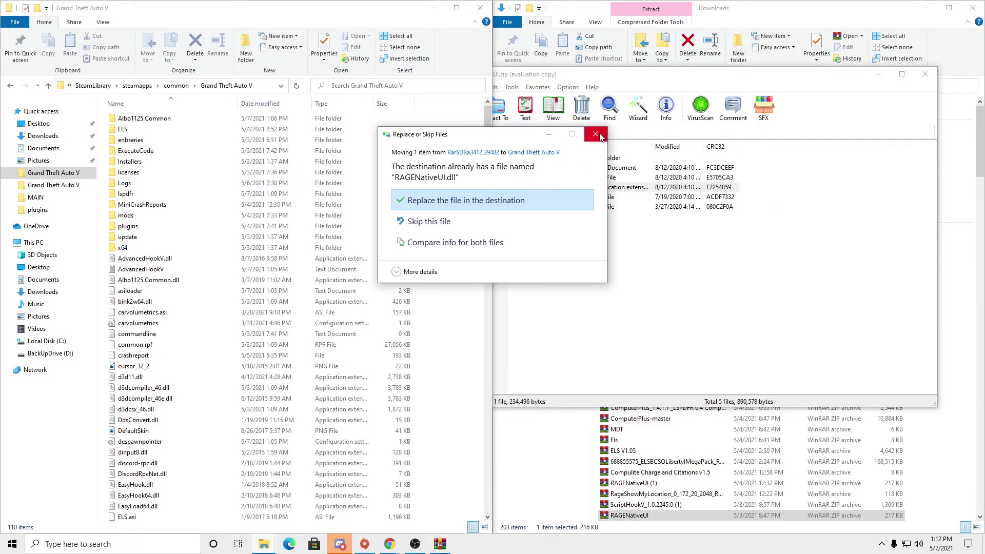
click(605, 274)
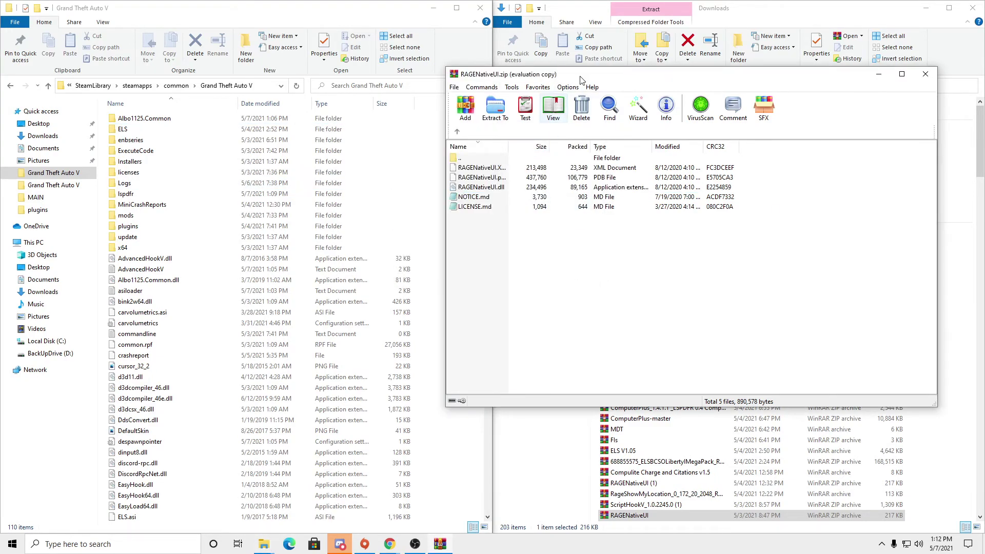
drag(583, 77, 433, 60)
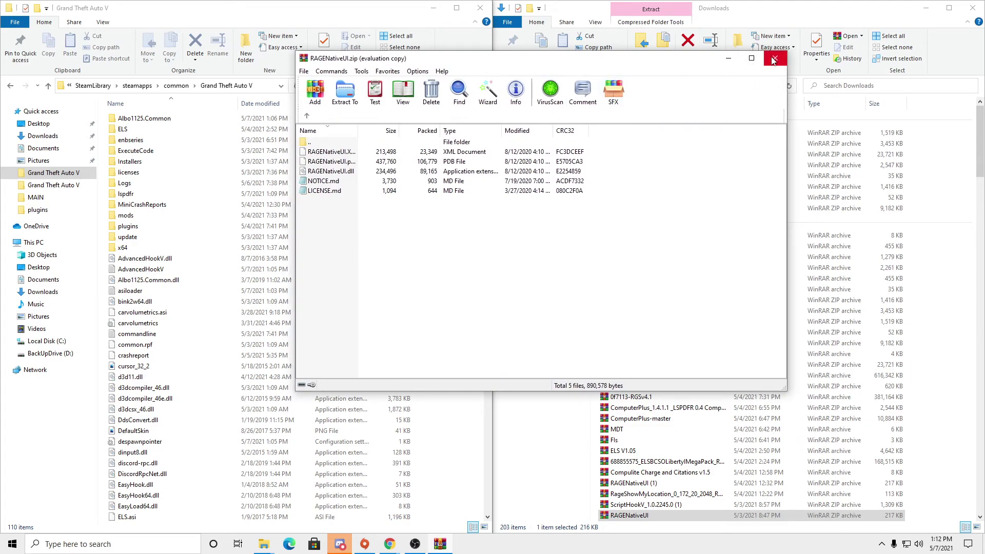
Close the RAGENativeUI archive, open the LSPDFR_ 1.9.0.0 archive from Downloads, and enter its LSPDFR+ 1.9.0.0 folder.
key(BackSpace)
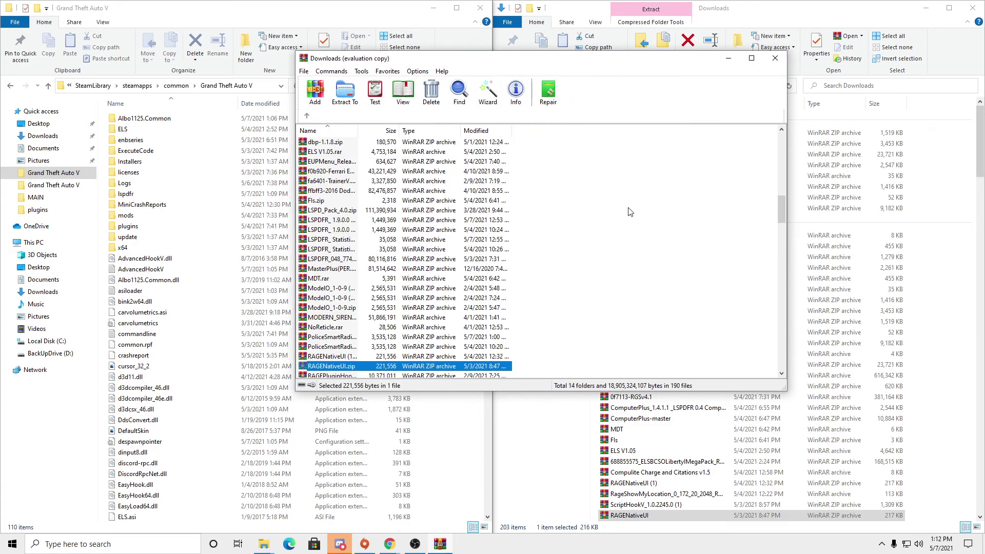
click(776, 59)
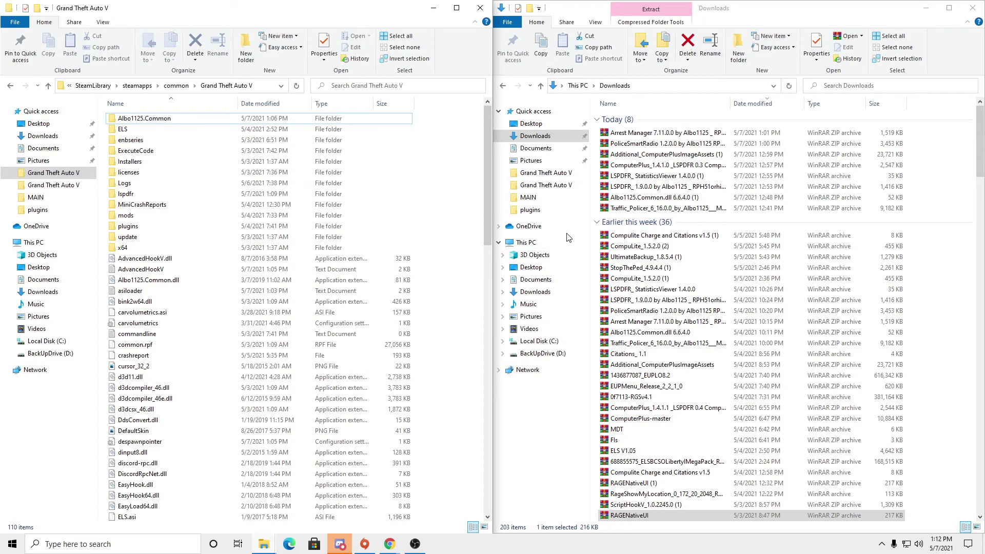
click(646, 188)
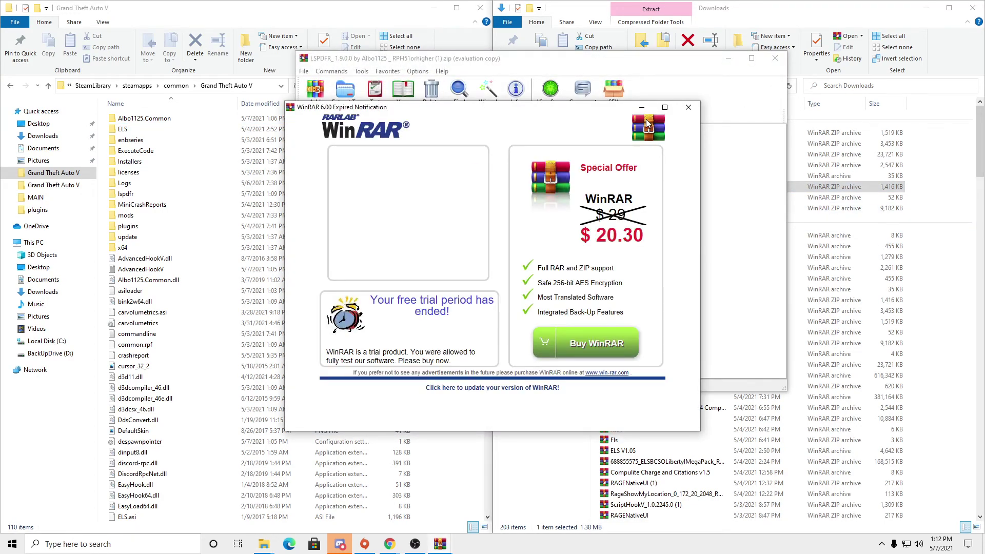
click(688, 107)
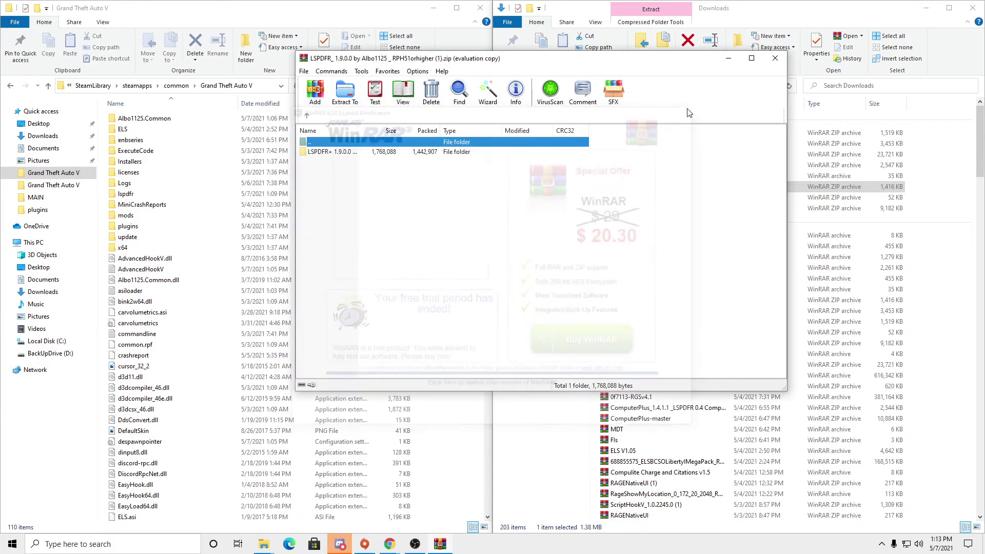
double_click(359, 152)
drag(499, 60, 682, 59)
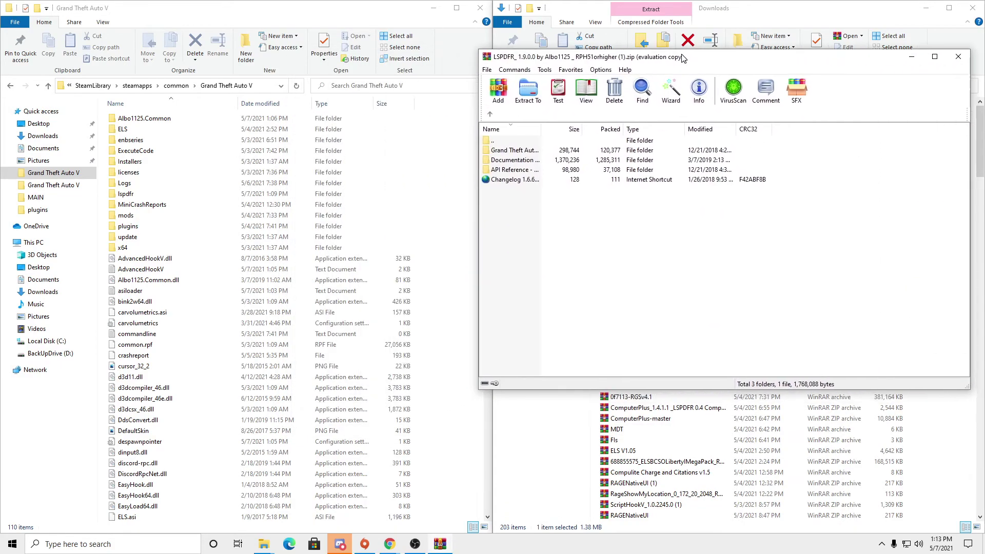
drag(503, 61, 415, 84)
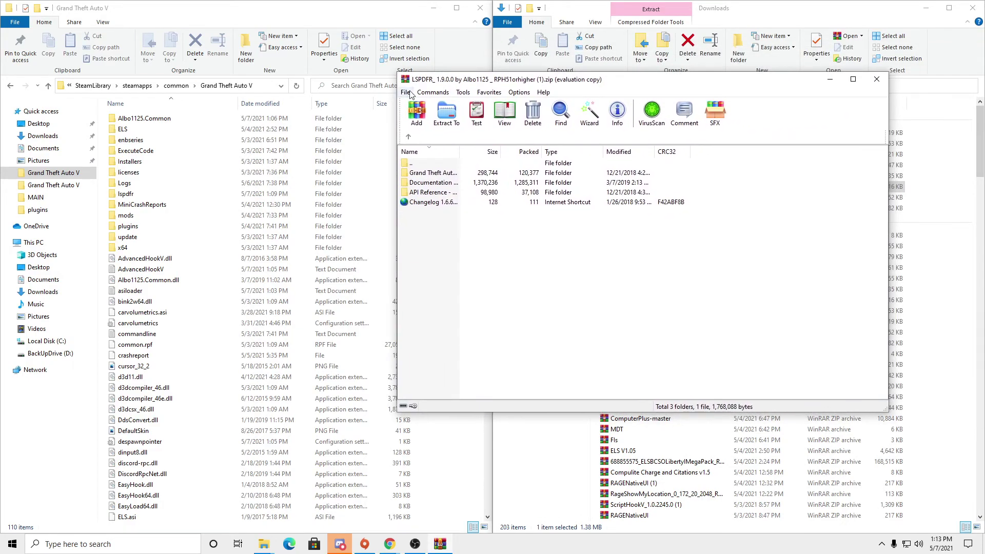
Open the LSPDFR+ documentation PDF from the archive, view its Table of Default Controls, and close it.
double_click(436, 182)
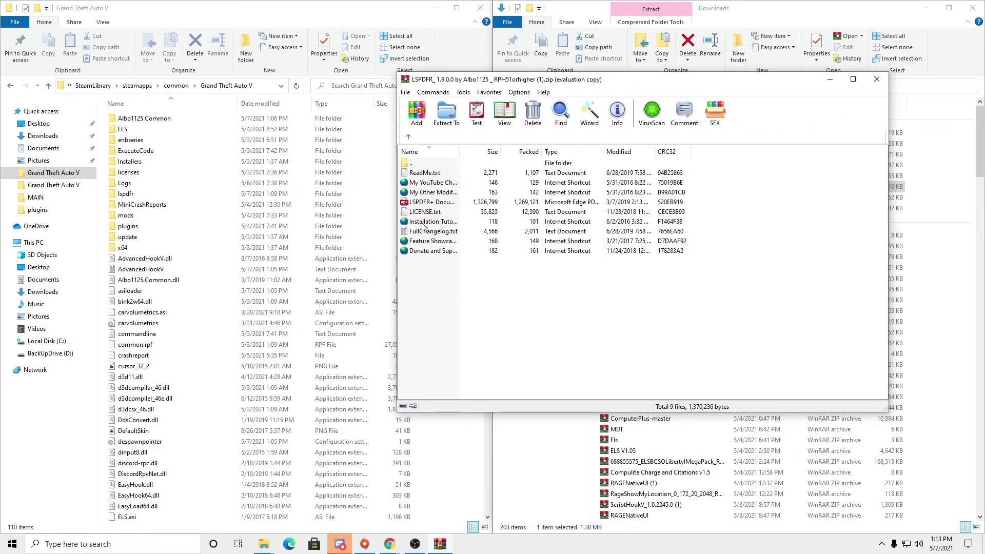
double_click(431, 204)
scroll(533, 287, down, 10)
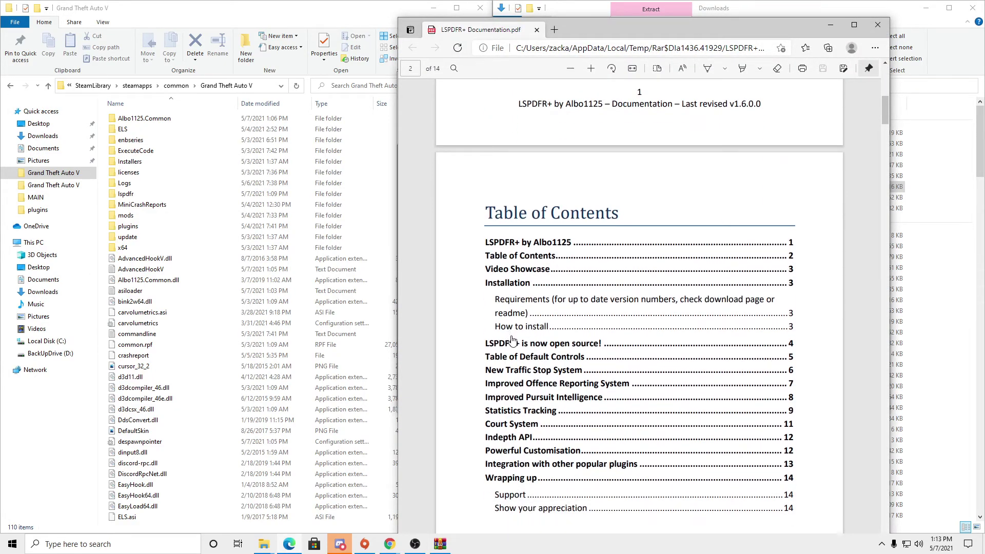
click(549, 358)
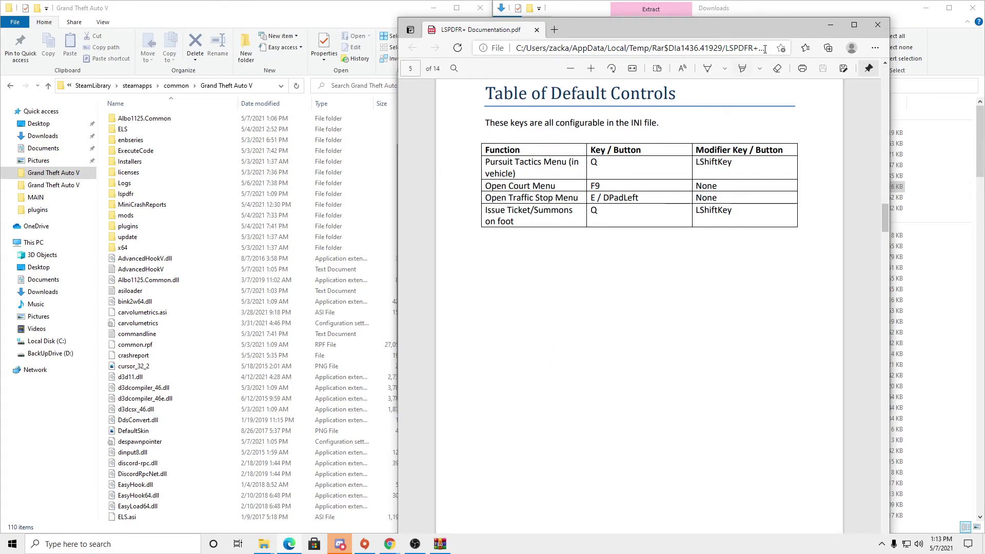
click(878, 32)
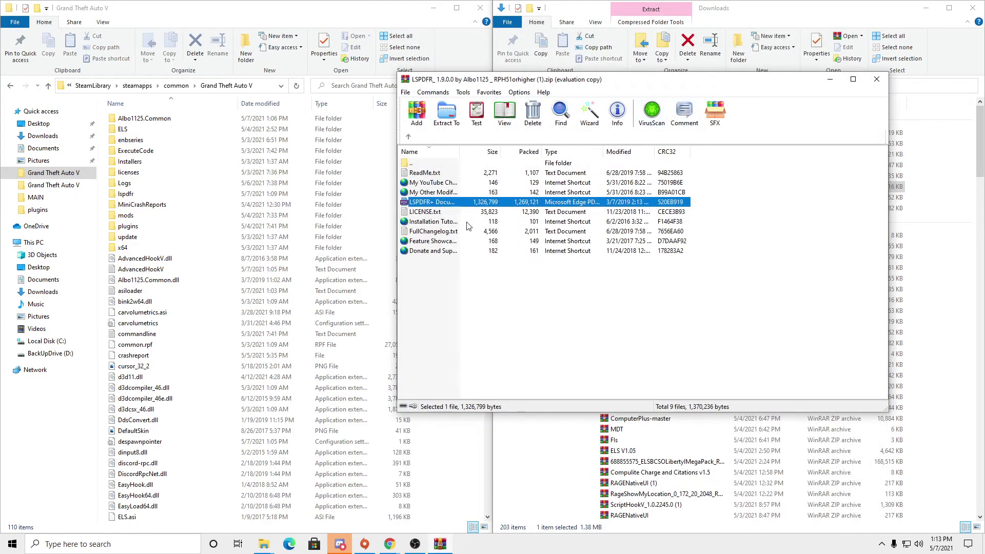
Leave the Documentation folder and open the Grand Theft Auto V folder in the LSPDFR+ archive.
click(434, 262)
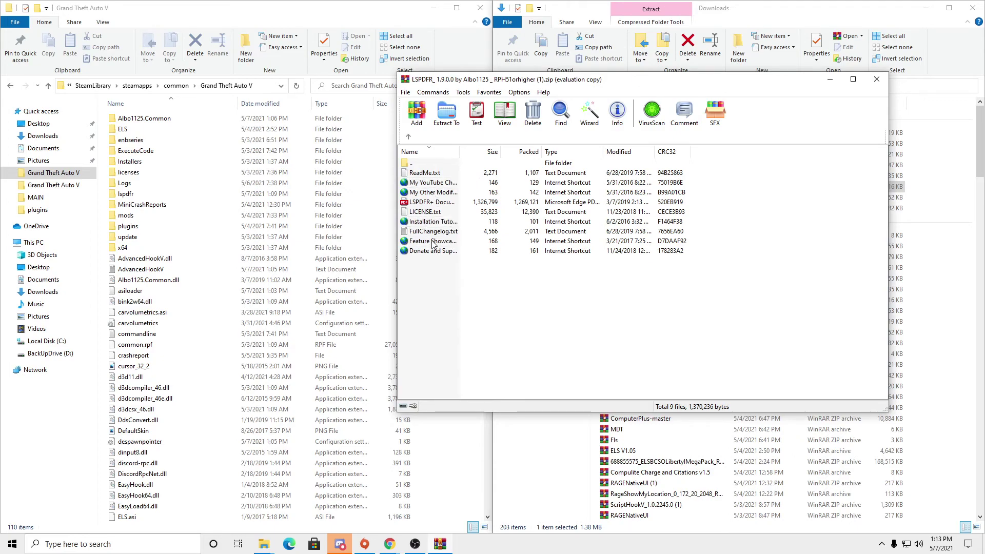
click(433, 242)
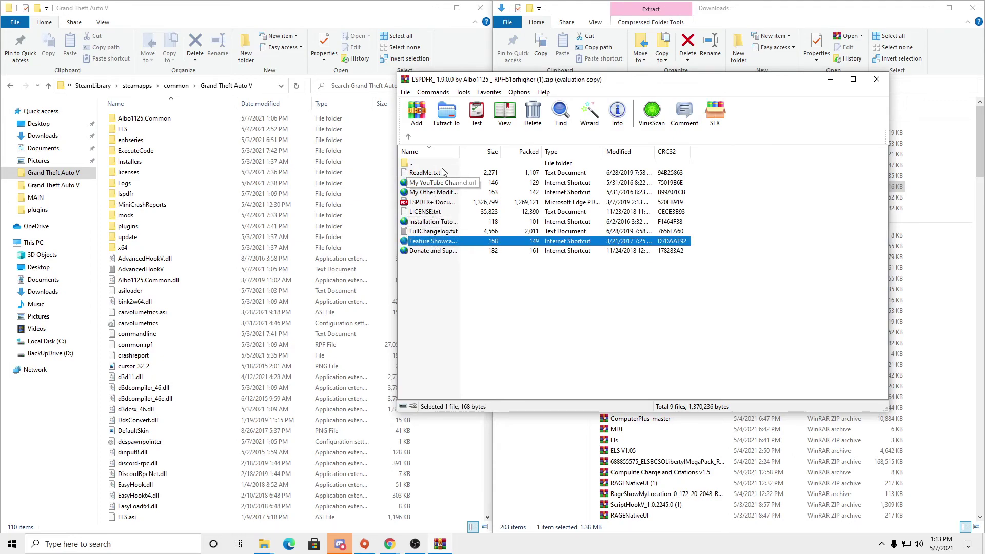
double_click(416, 164)
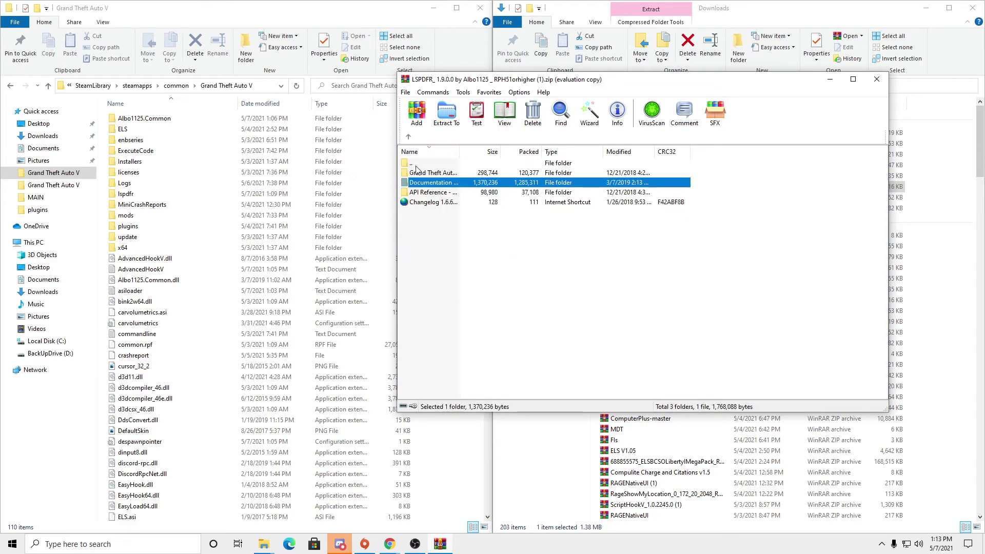
click(440, 175)
double_click(493, 176)
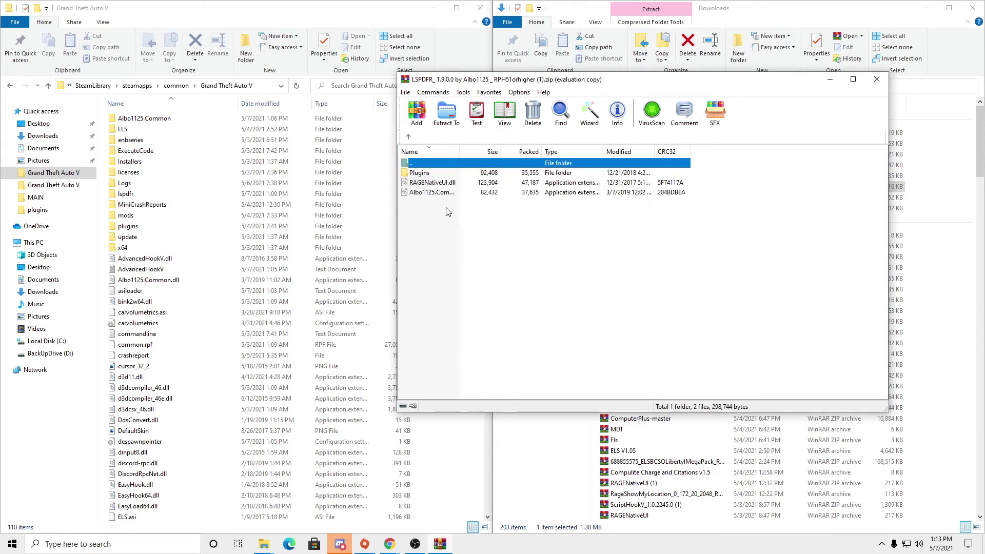
Try to copy the Plugins folder from the LSPDFR+ archive into the Grand Theft Auto V game folder, cancelling the file replacement.
click(447, 210)
drag(705, 183, 662, 195)
click(508, 248)
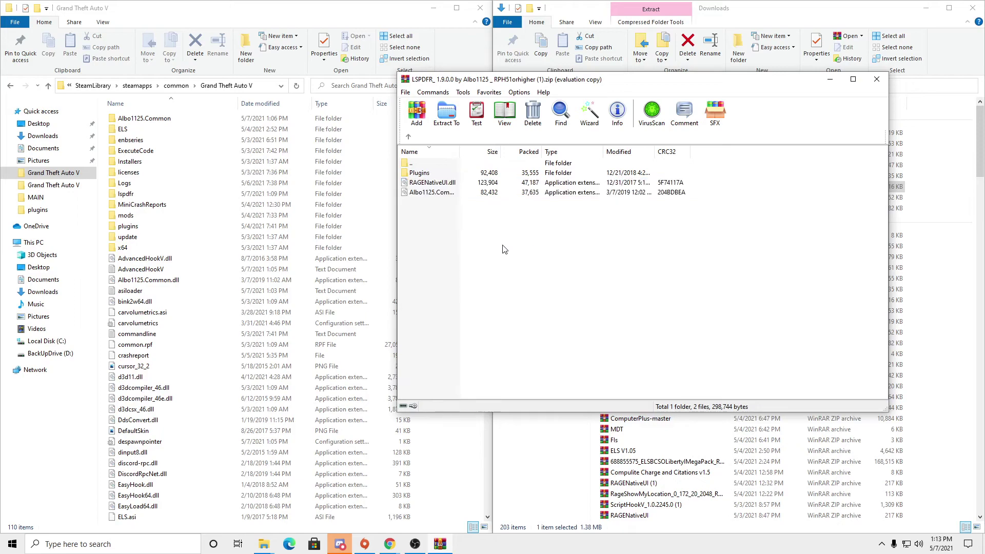
drag(556, 83, 735, 113)
drag(623, 201, 464, 178)
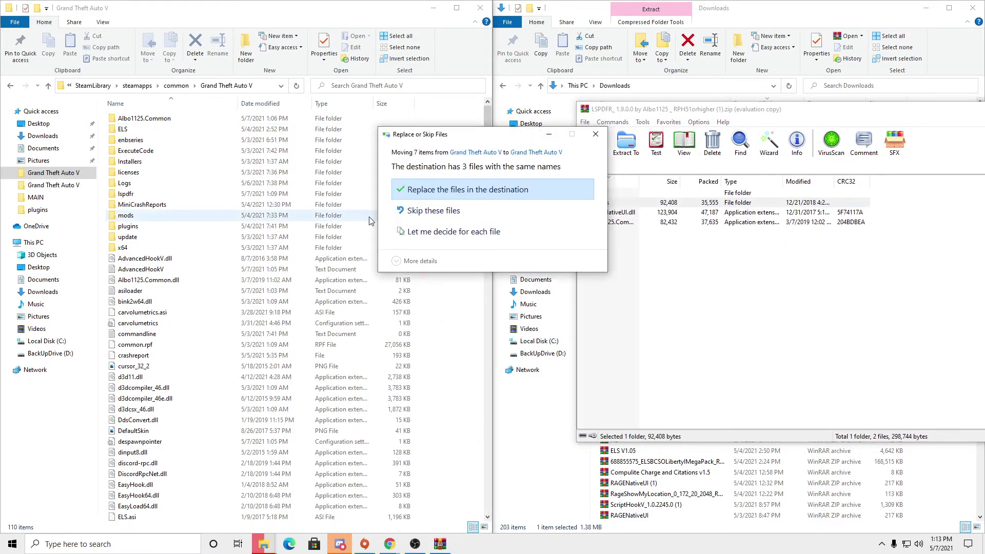
click(595, 134)
Go back up one folder in the LSPDFR+ archive and close it.
click(641, 267)
double_click(599, 194)
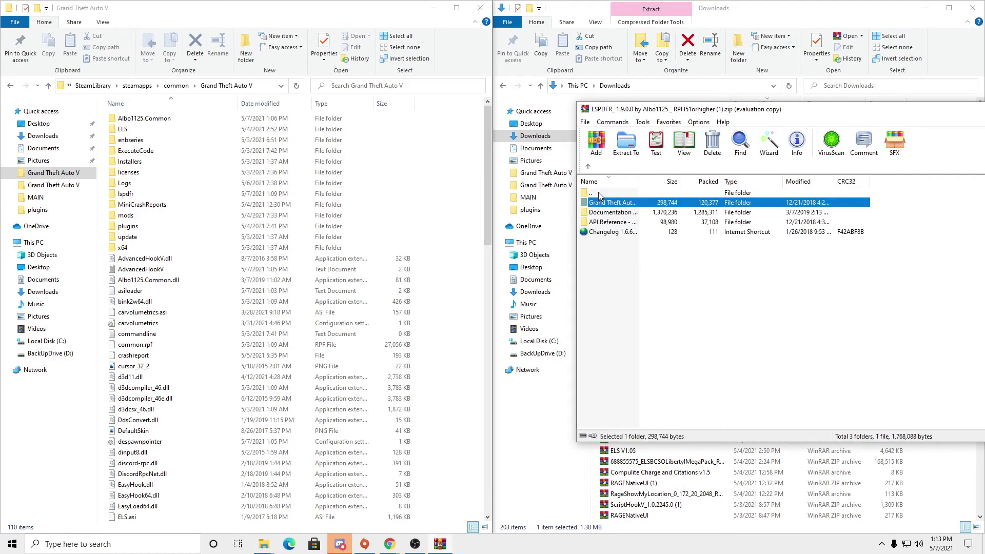
drag(764, 113, 451, 113)
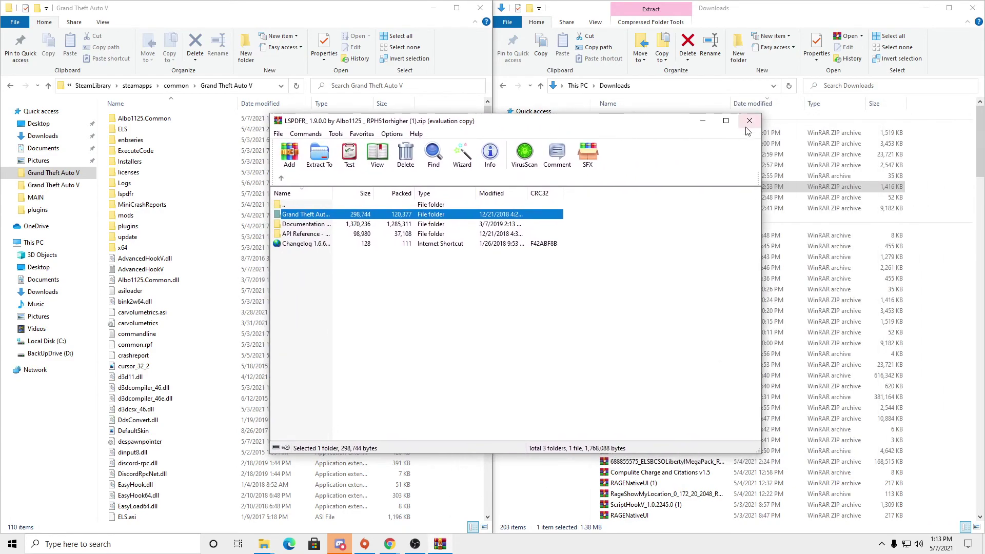
click(745, 125)
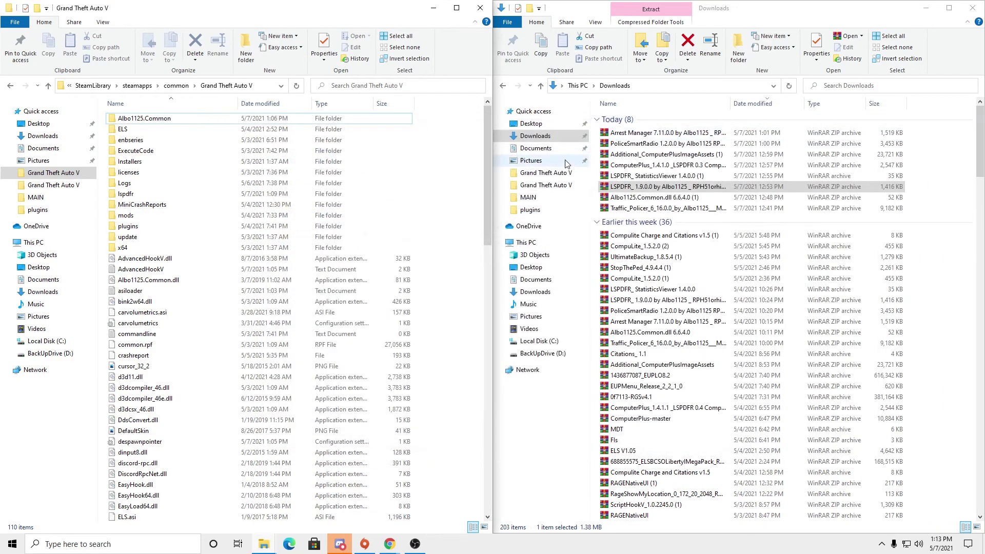
Open the LSPDFR_ StatisticsViewer 1.4.0.0 (1) archive from Downloads, dismiss the license reminder, and enter its folder.
double_click(652, 176)
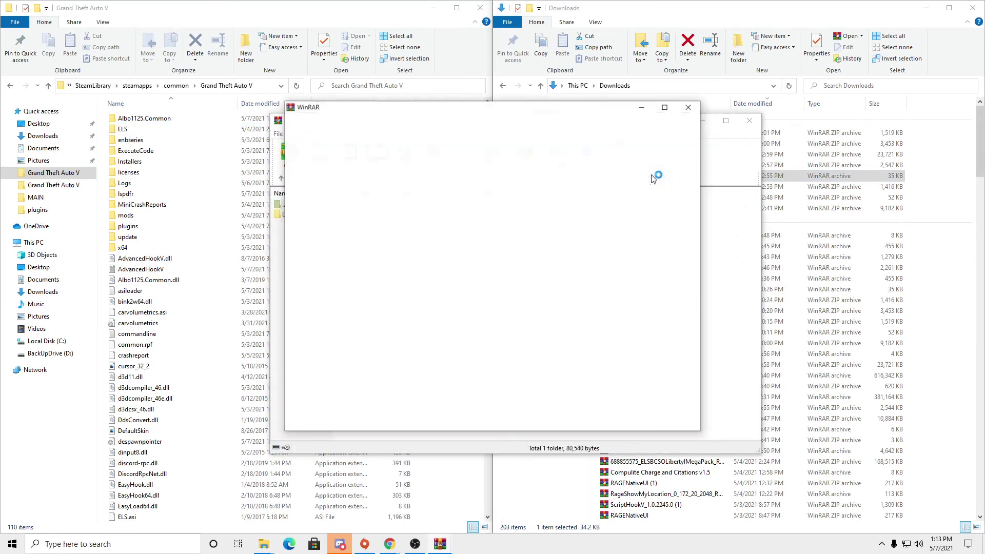
click(678, 113)
double_click(445, 214)
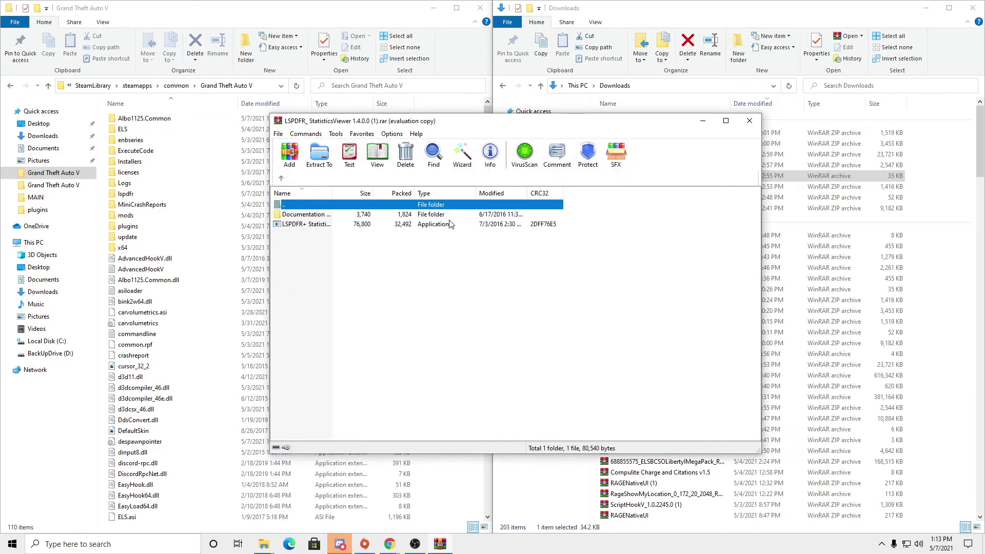
Run the LSPDFR+ Statistics Viewer from the archive, look over its statistics window, and close it.
double_click(380, 224)
drag(518, 121, 600, 112)
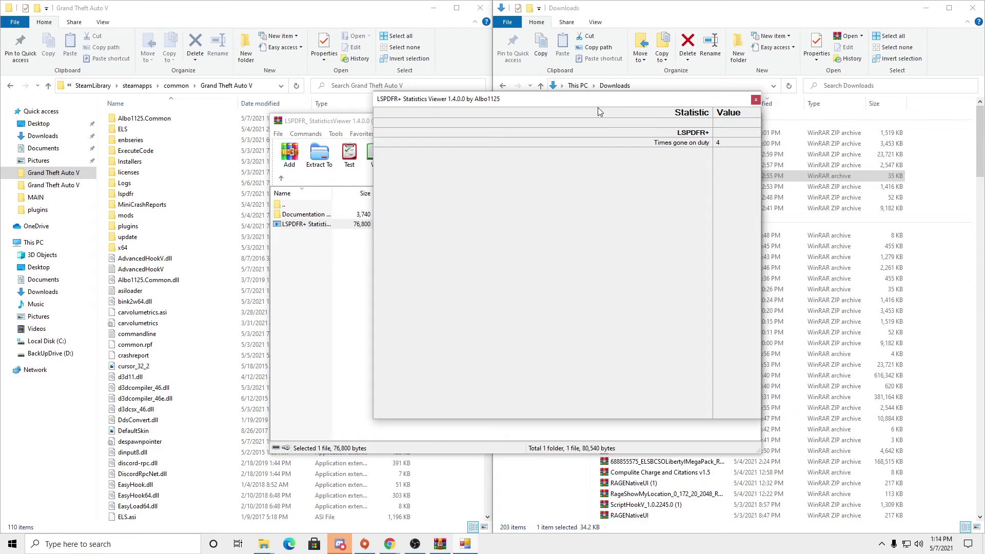
drag(549, 97, 598, 109)
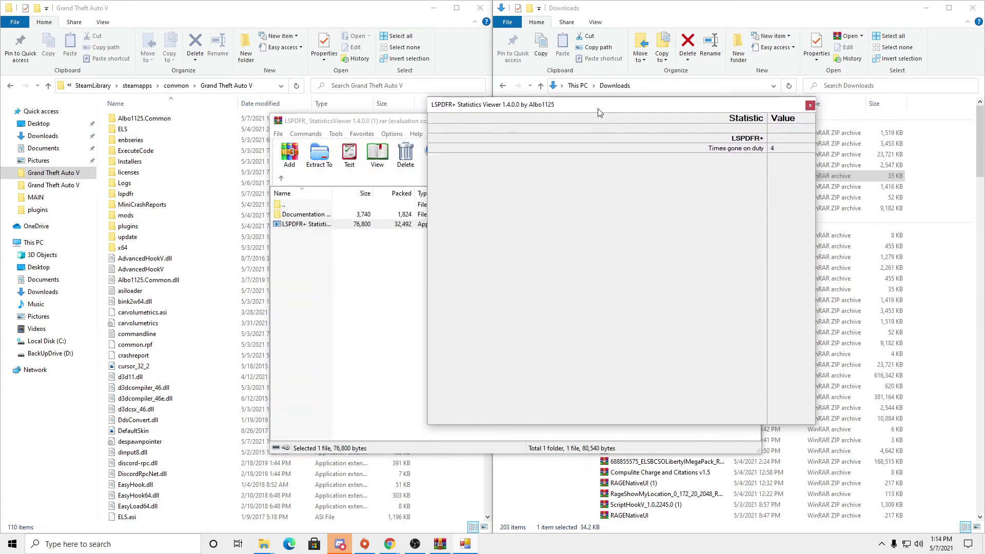
drag(570, 106, 501, 139)
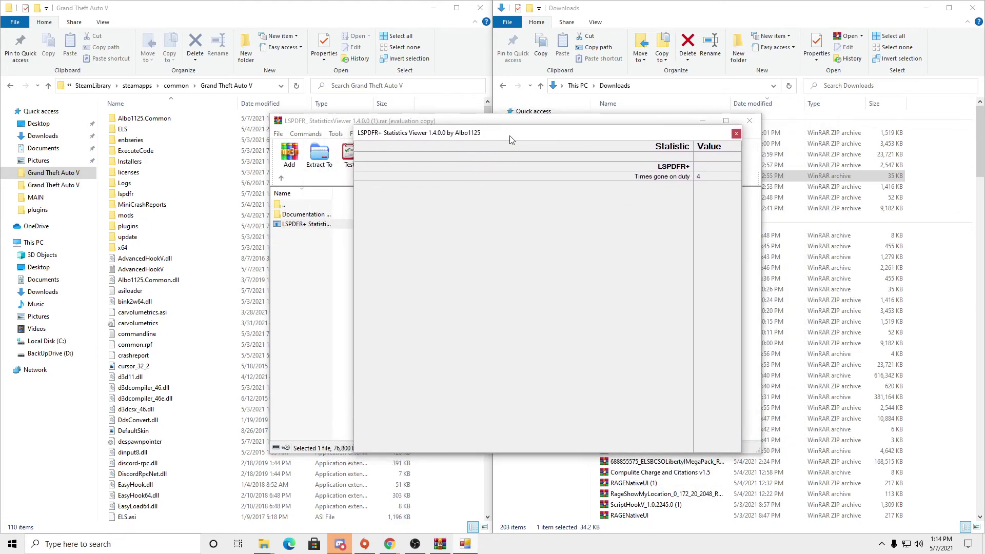
click(735, 134)
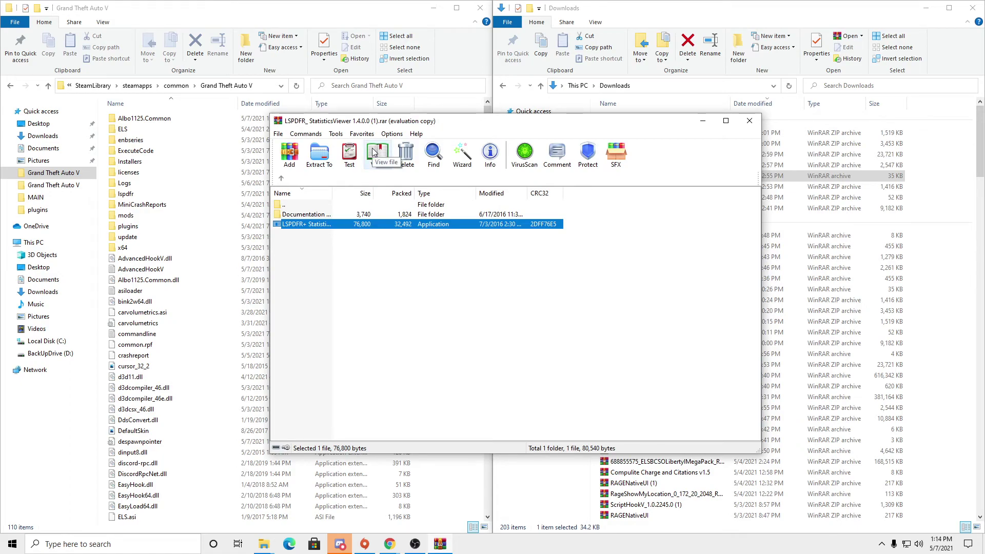
Go back up out of the Statistics Viewer archive to Downloads and close the archive window.
double_click(304, 204)
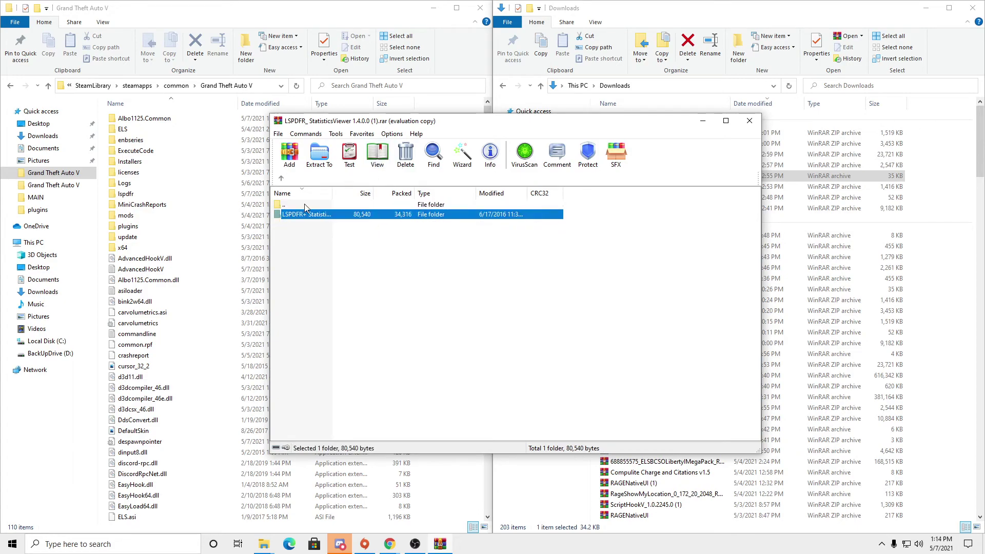
double_click(303, 204)
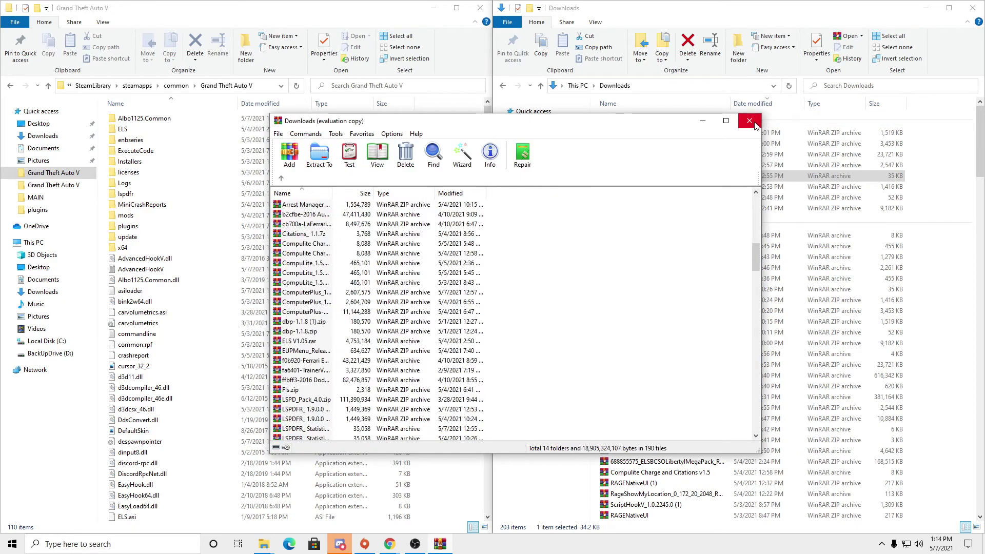
click(749, 120)
Open the ComputerPlus_1.4.1.0 archive from Downloads and enter its GTA V Main Folder.
click(681, 167)
double_click(689, 167)
click(327, 214)
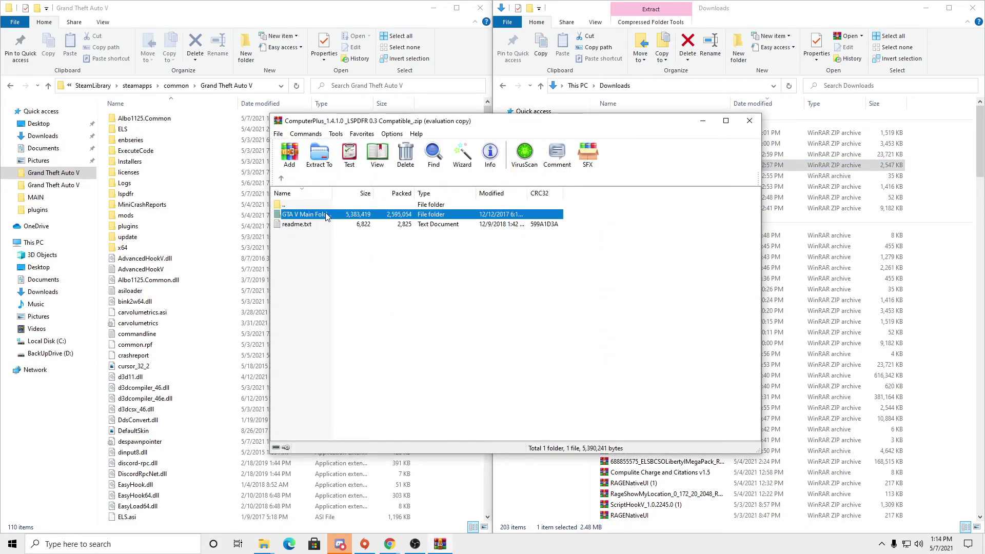
double_click(327, 215)
click(551, 279)
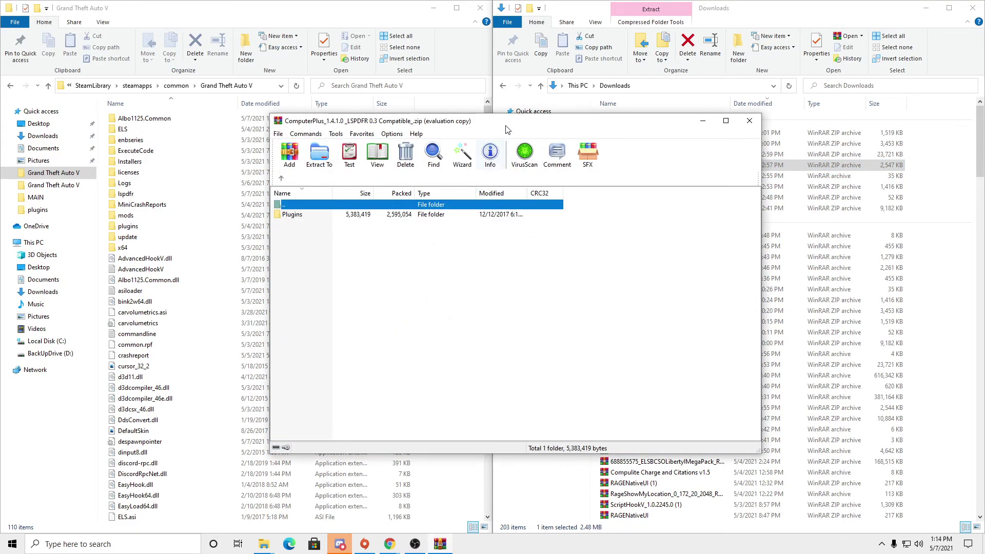
Try to copy the ComputerPlus Plugins folder into the Grand Theft Auto V game folder, cancel the file replacement, and go back up one archive folder.
drag(505, 130, 720, 139)
drag(508, 223, 358, 230)
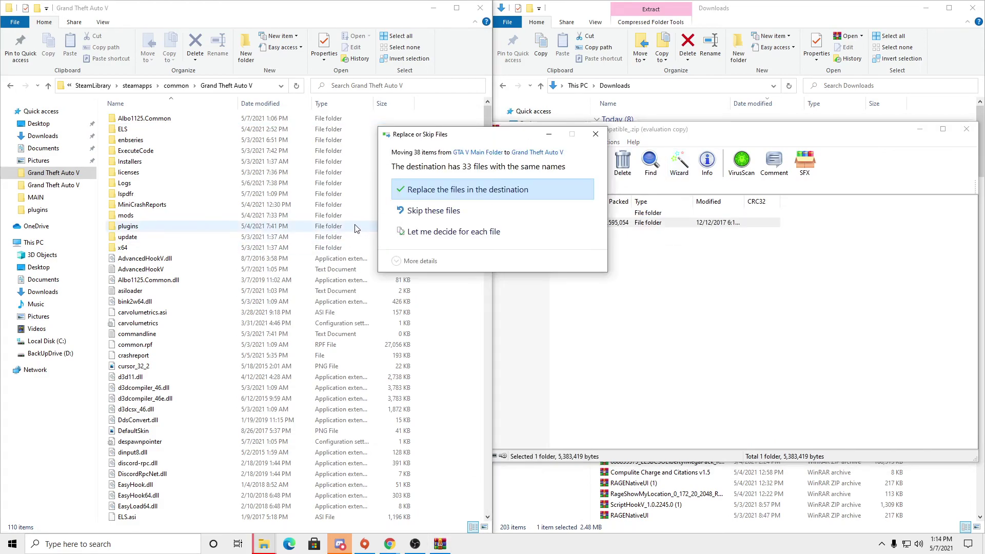
click(594, 134)
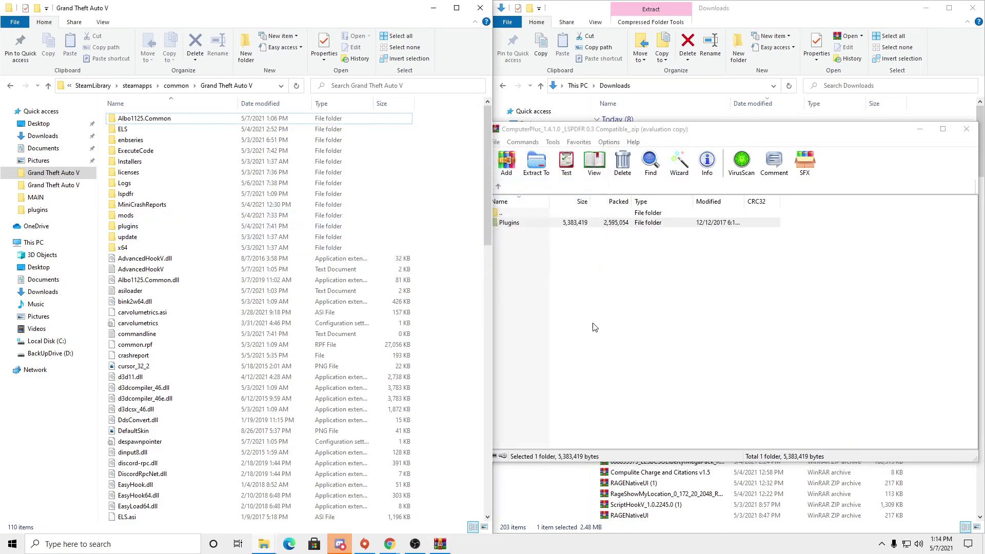
double_click(507, 213)
click(515, 262)
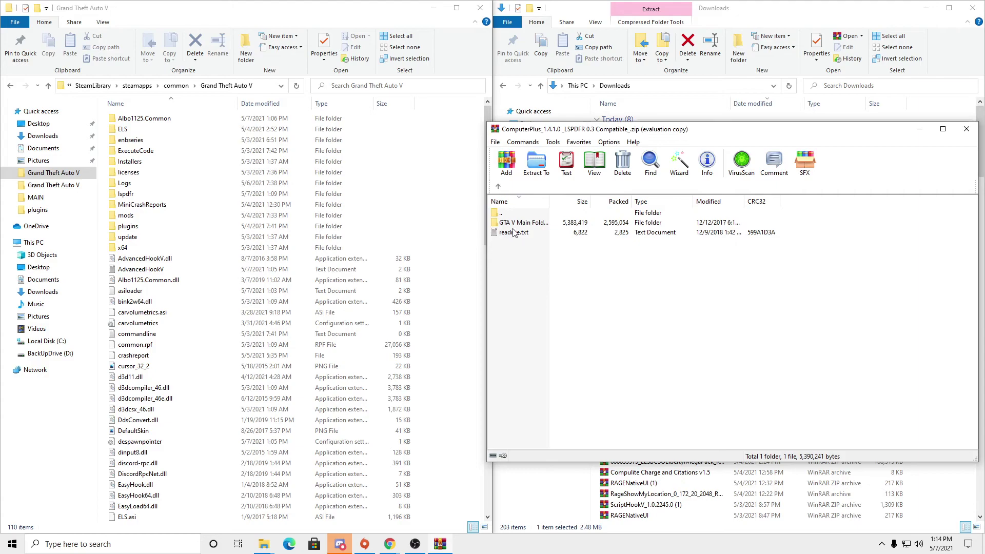
Open the Traffic Policer configuration file in the game's plugins\LSPDFR folder, review its [Keybindings] section, and close it.
double_click(128, 226)
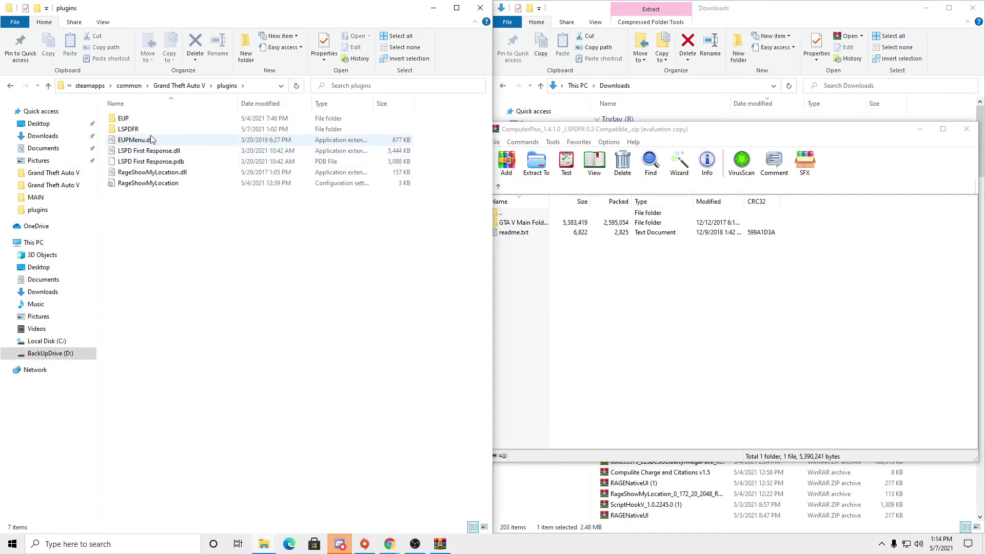
double_click(134, 130)
right_click(119, 270)
click(138, 300)
scroll(336, 249, down, 20)
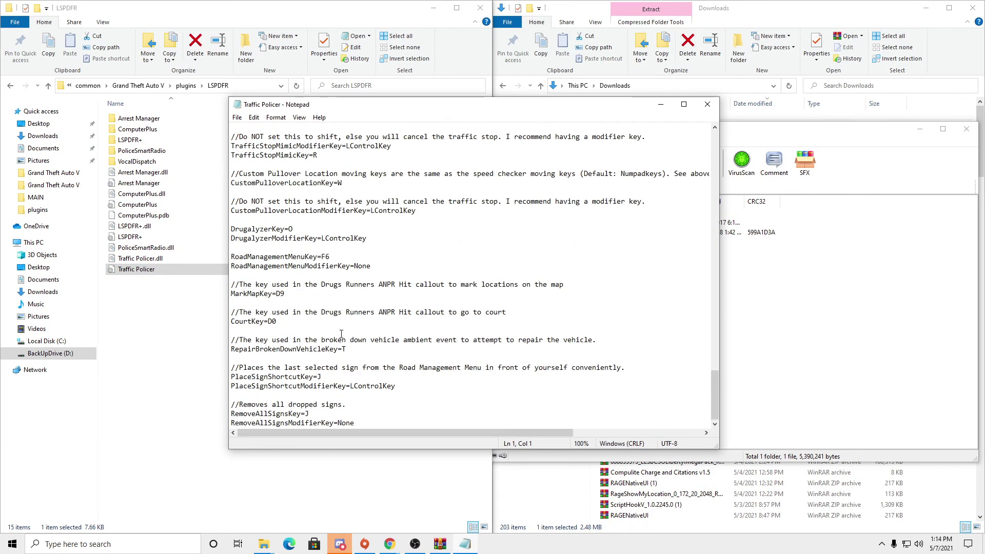
scroll(302, 391, up, 10)
scroll(302, 390, down, 5)
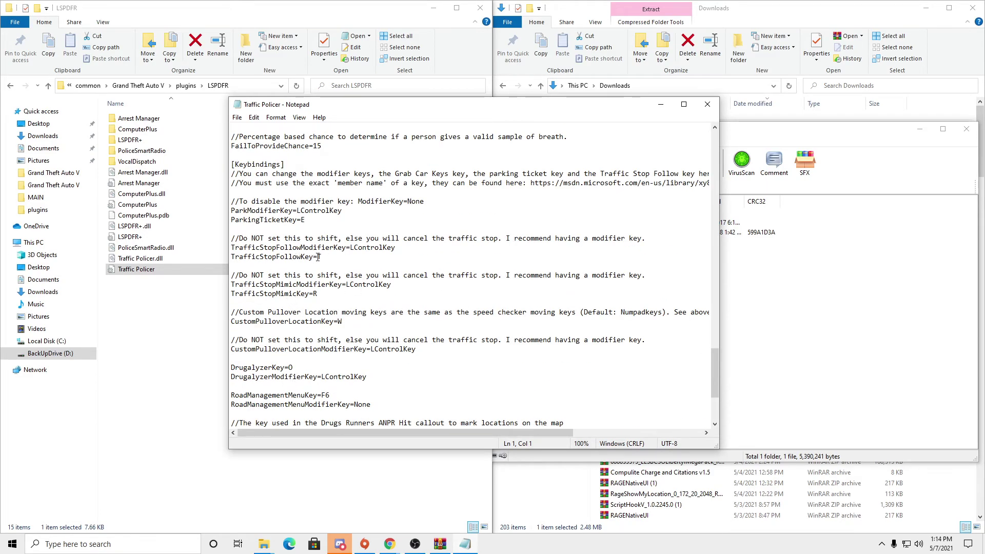
click(707, 104)
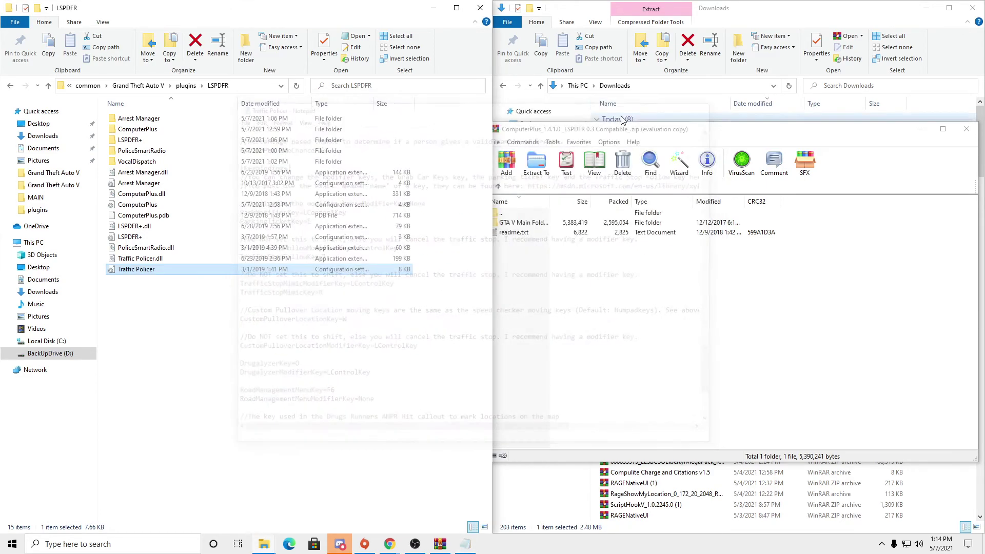
Open the LSPDFR+ configuration file in the plugins\LSPDFR folder, review its key and menu settings, and close it.
right_click(127, 240)
click(175, 269)
scroll(346, 190, down, 10)
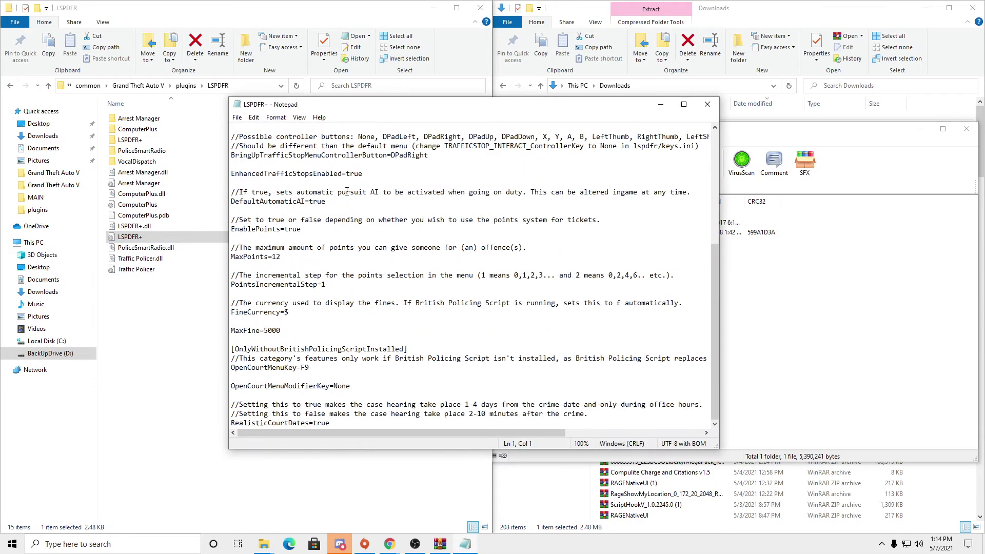
scroll(374, 247, up, 7)
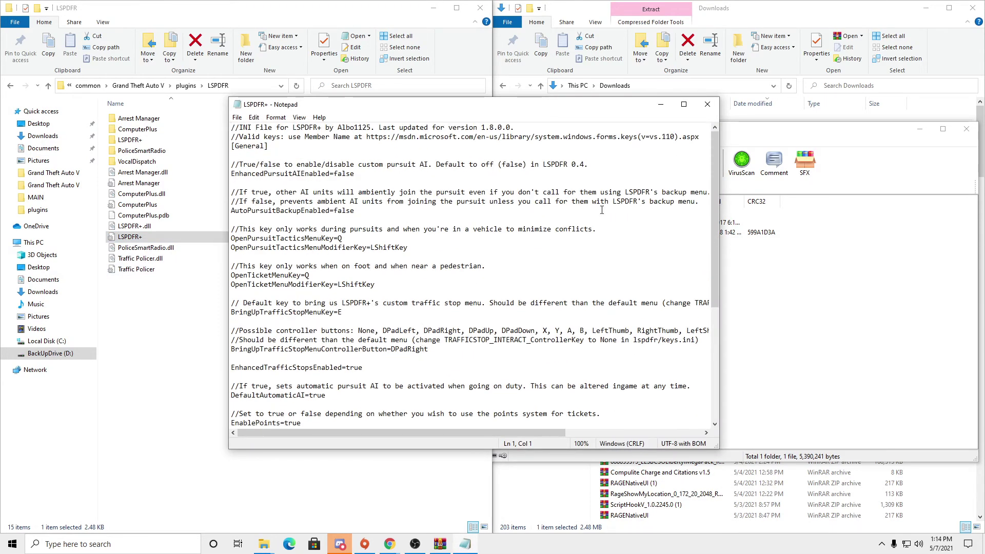
click(707, 104)
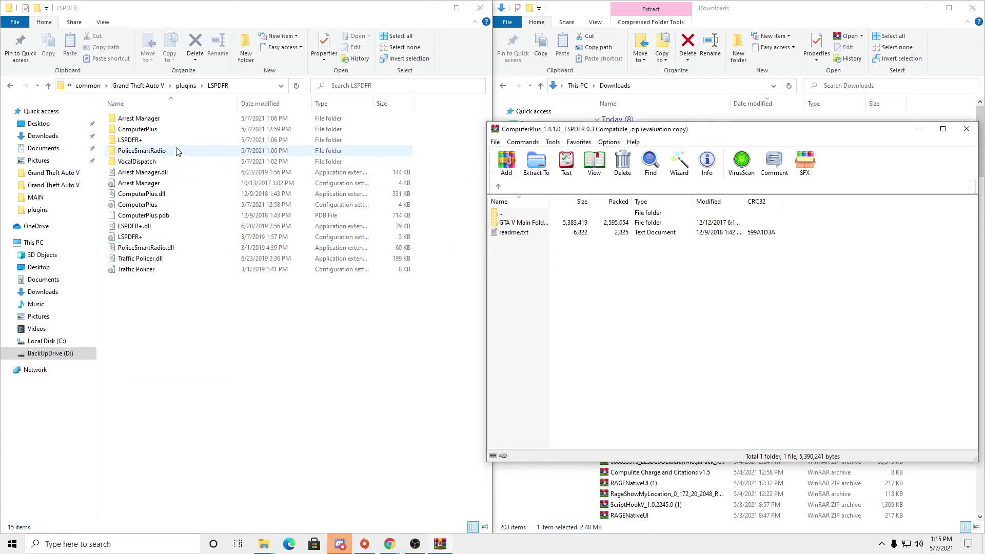
Close the ComputerPlus archive and open the Additional_ComputerPlusImageAssets (1) archive from Downloads, dismissing the licence reminder.
drag(852, 136, 723, 180)
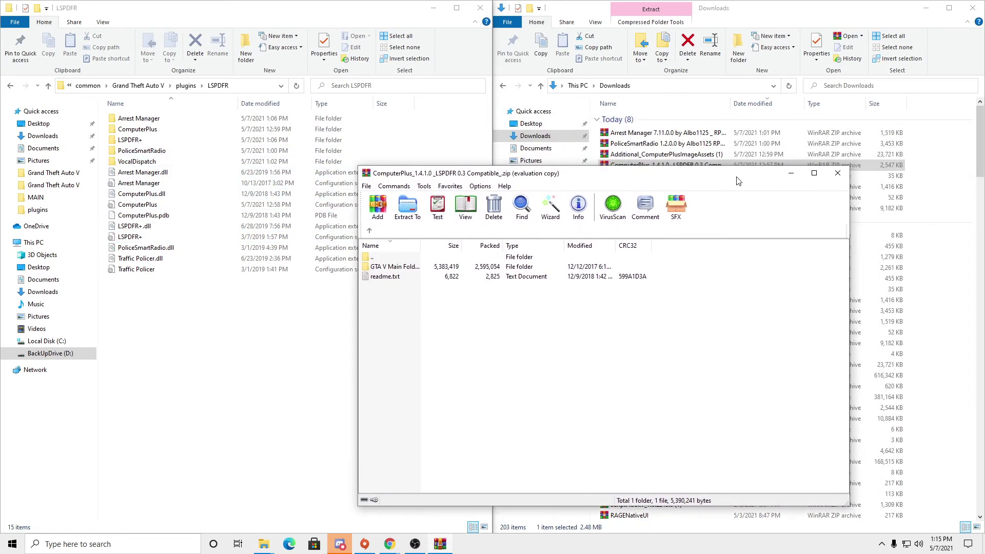
click(838, 172)
click(656, 155)
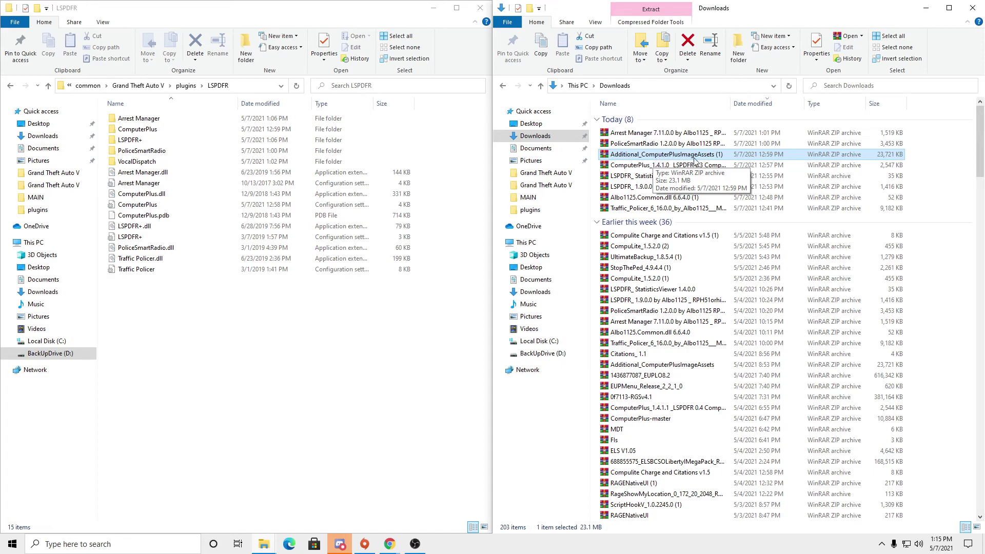
double_click(742, 156)
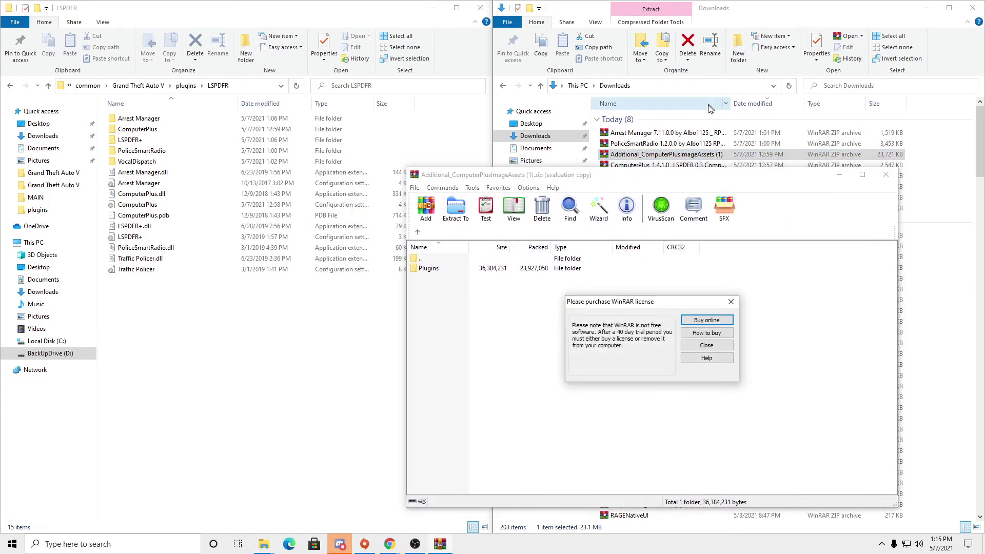
click(703, 345)
drag(578, 174, 698, 119)
Examine the image assets archive's folder structure down to ComputerPlus\images, go back to the ComputerPlus folder level, and close the archive.
double_click(529, 213)
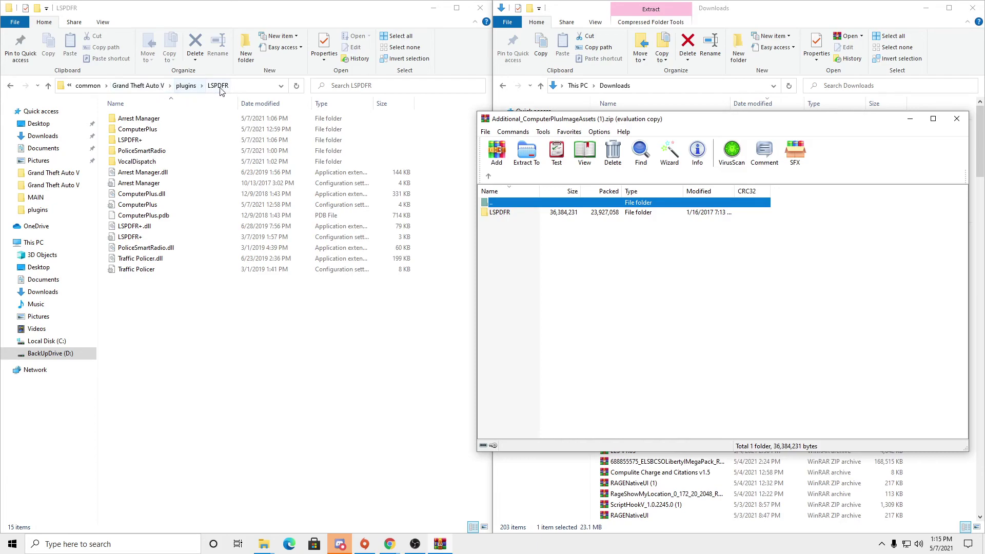
double_click(507, 214)
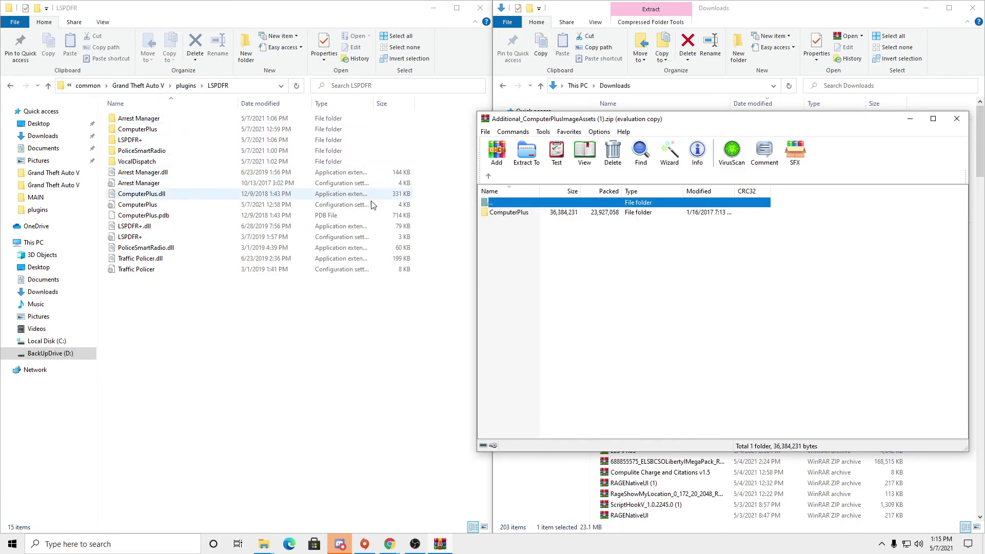
click(508, 213)
key(Return)
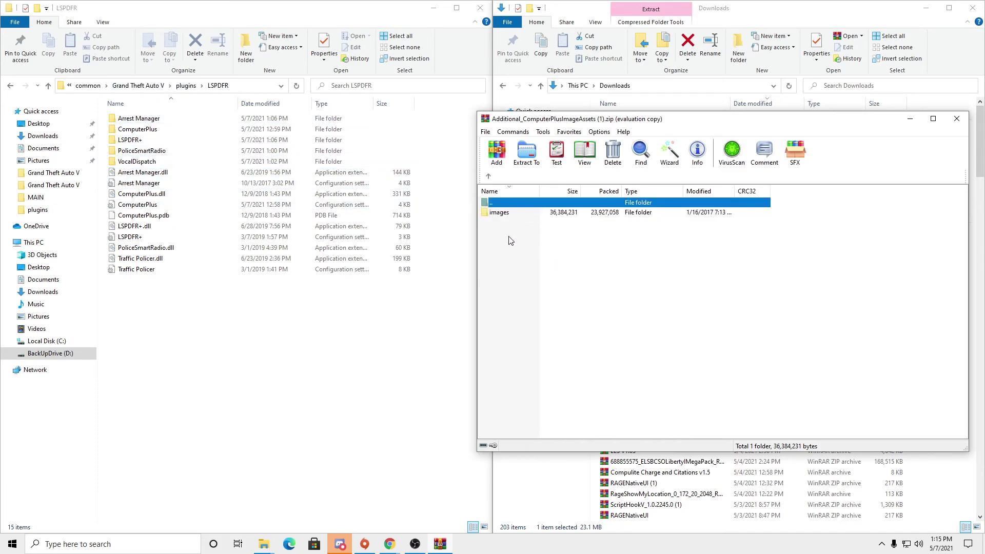
double_click(513, 204)
click(517, 258)
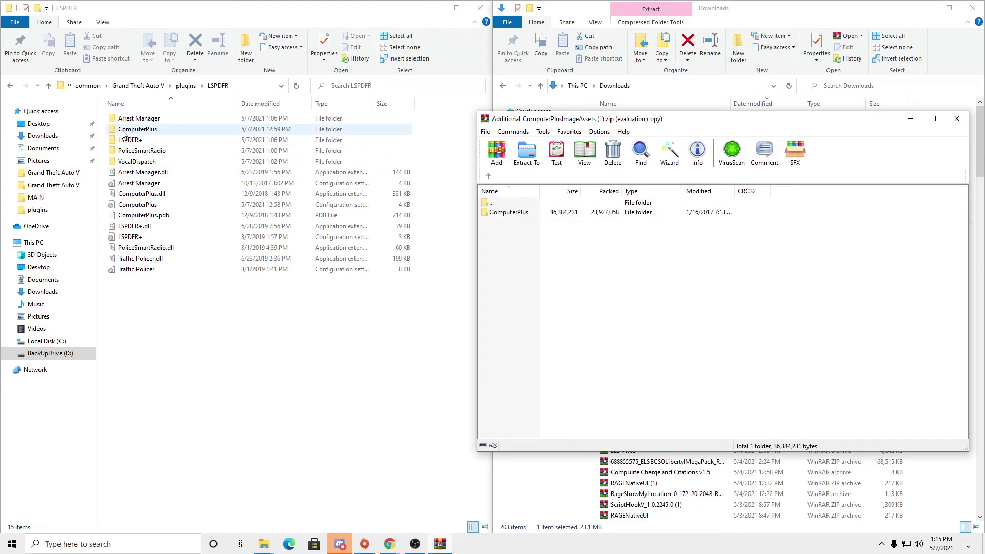
click(519, 214)
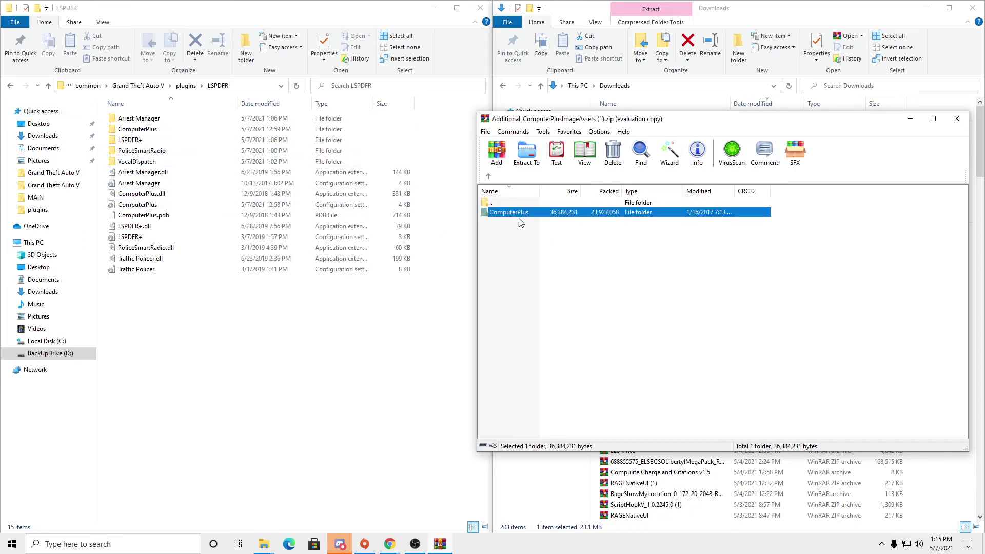
drag(800, 123, 693, 123)
click(848, 118)
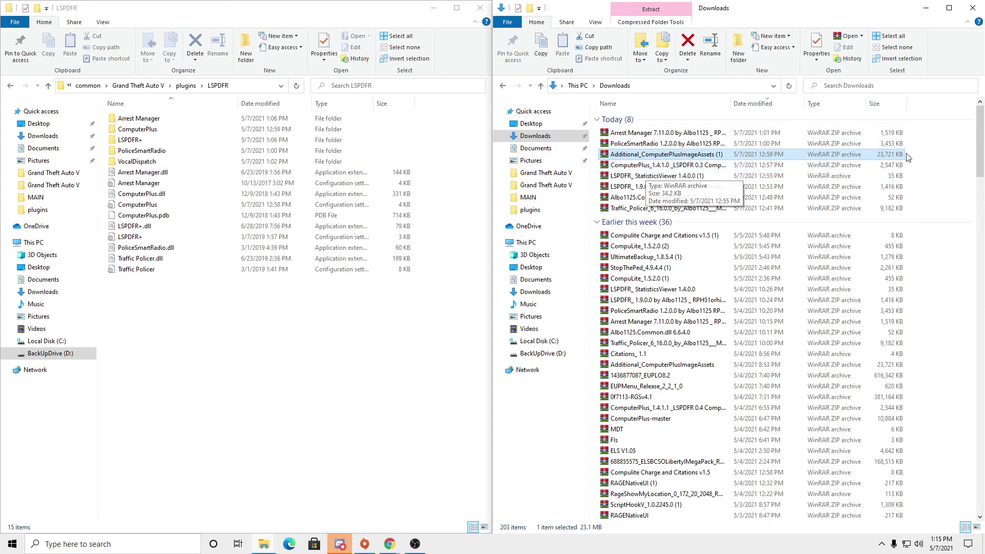
Open the PoliceSmartRadio 1.2.0.0 archive from Downloads and view DefaultControls.pdf from its Documentation folder.
double_click(684, 144)
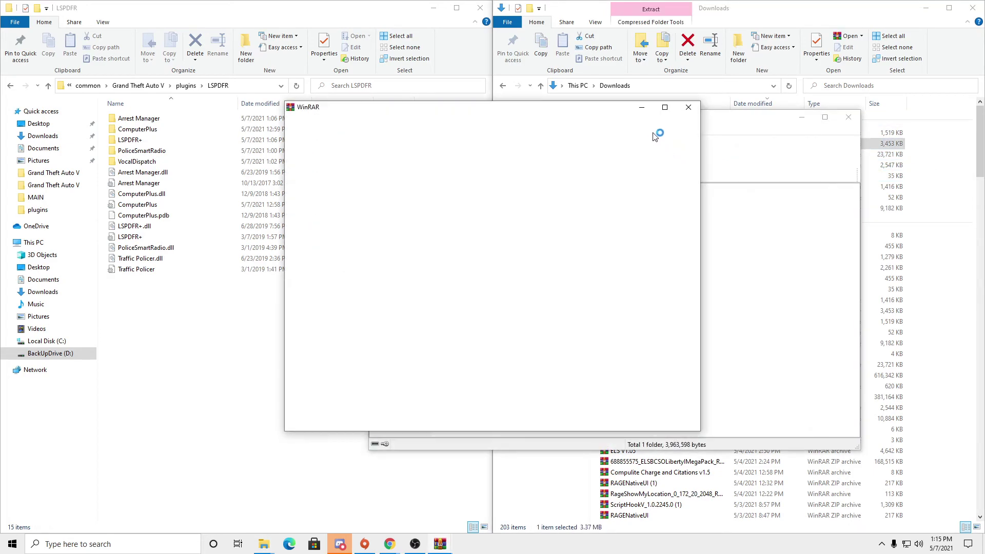
key(Escape)
double_click(443, 214)
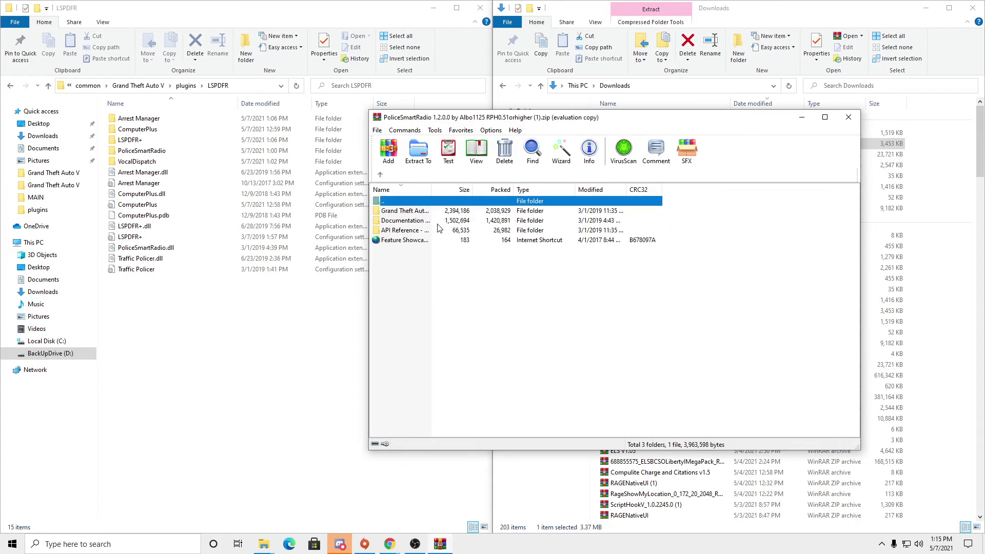
double_click(417, 220)
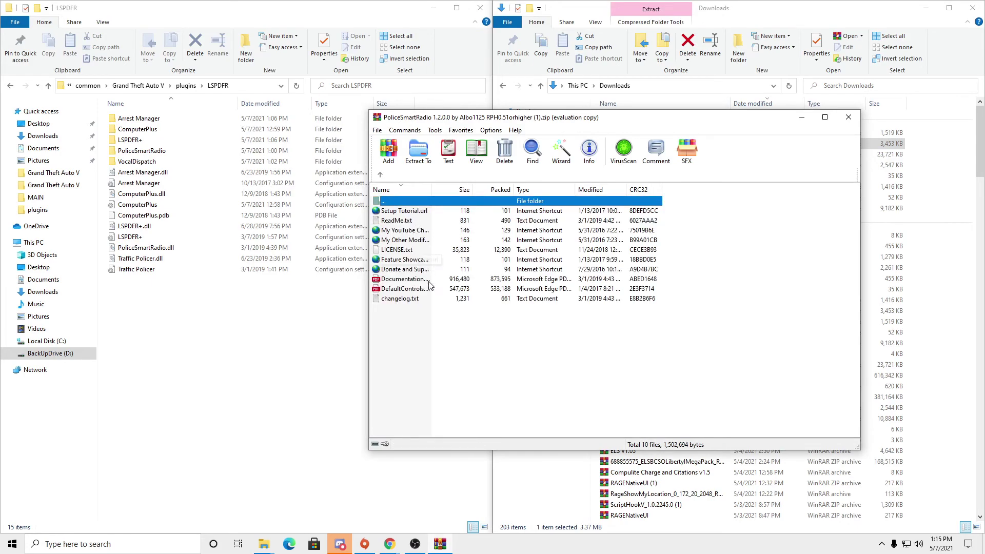
click(410, 290)
double_click(410, 291)
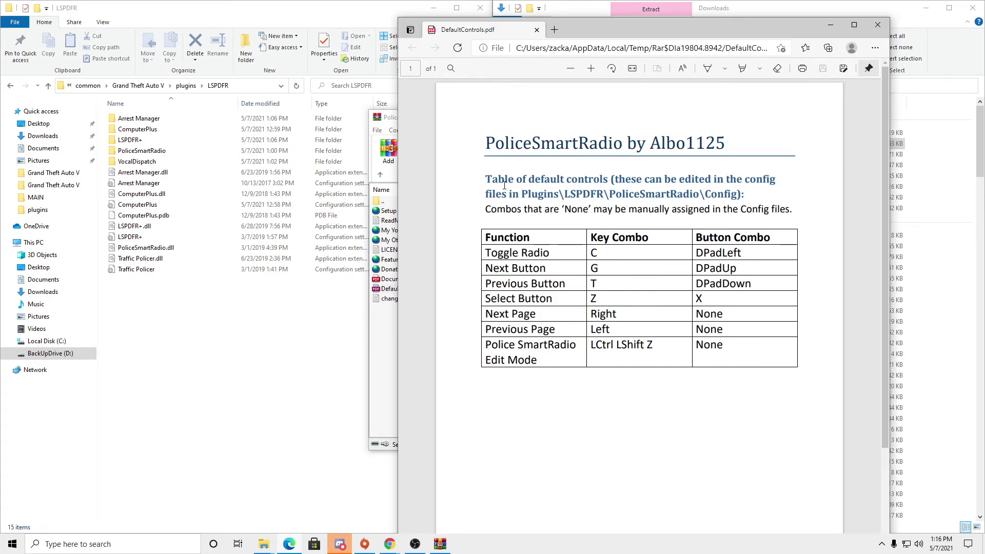
Review the PoliceSmartRadio default controls table, highlighting the radio and button rows, and close the PDF.
drag(488, 253, 770, 259)
drag(485, 275, 753, 285)
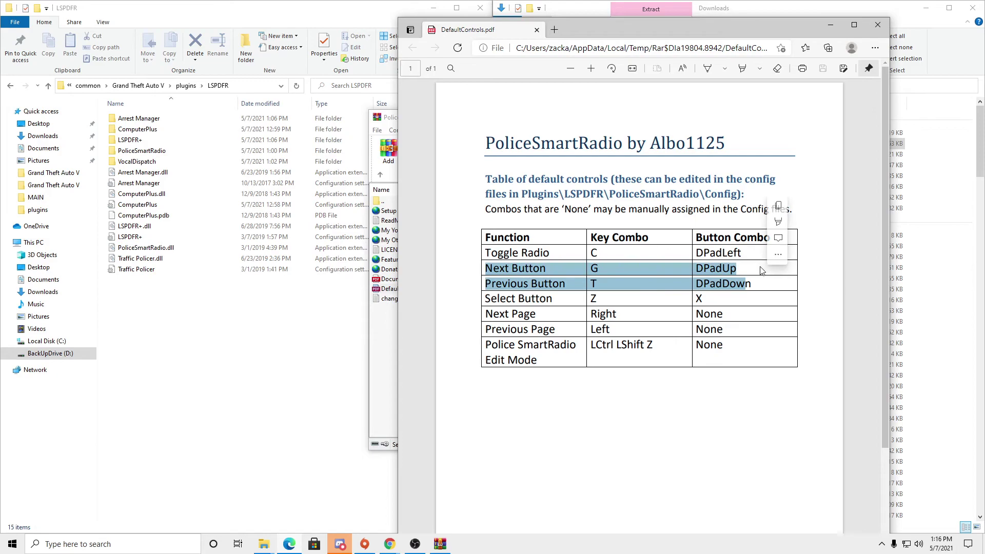
drag(485, 283, 695, 295)
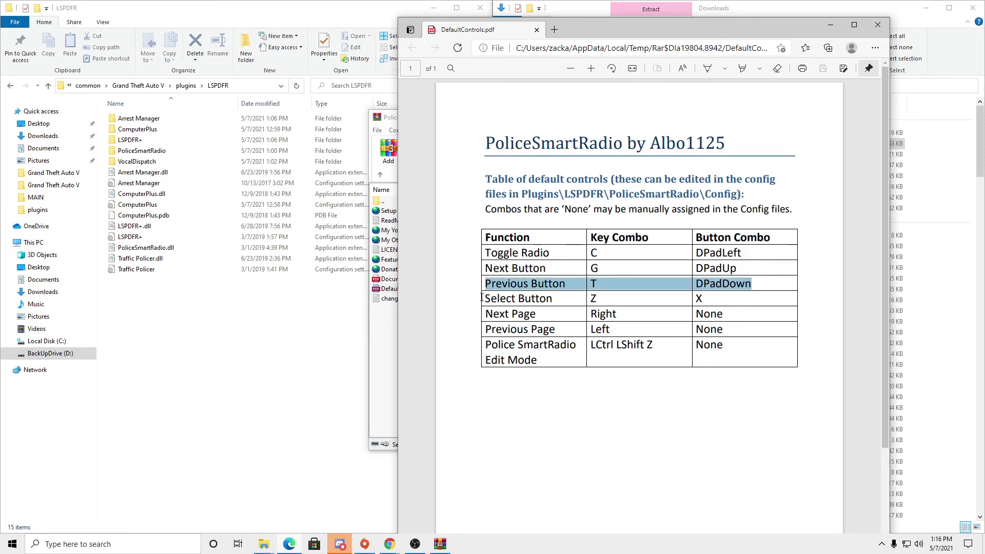
drag(485, 299, 717, 314)
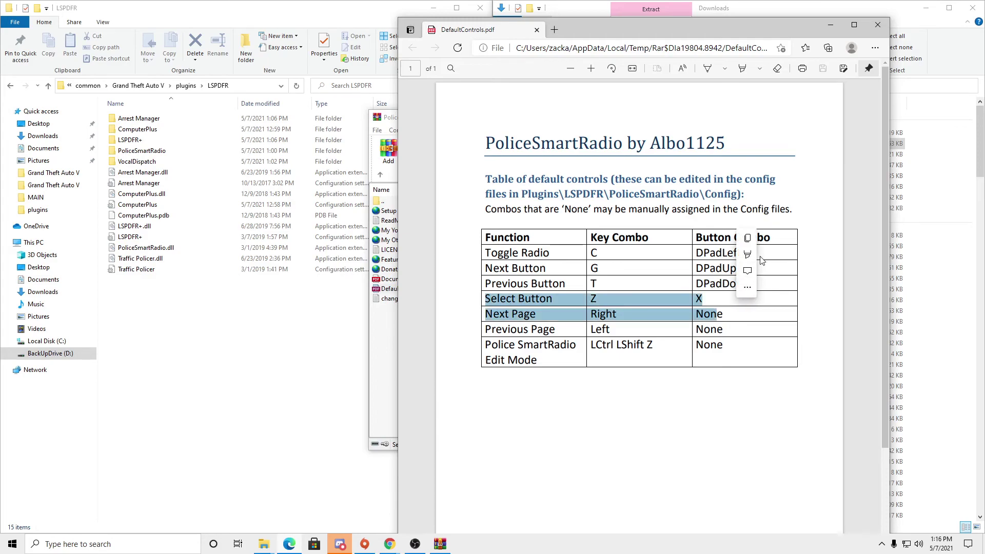
click(512, 389)
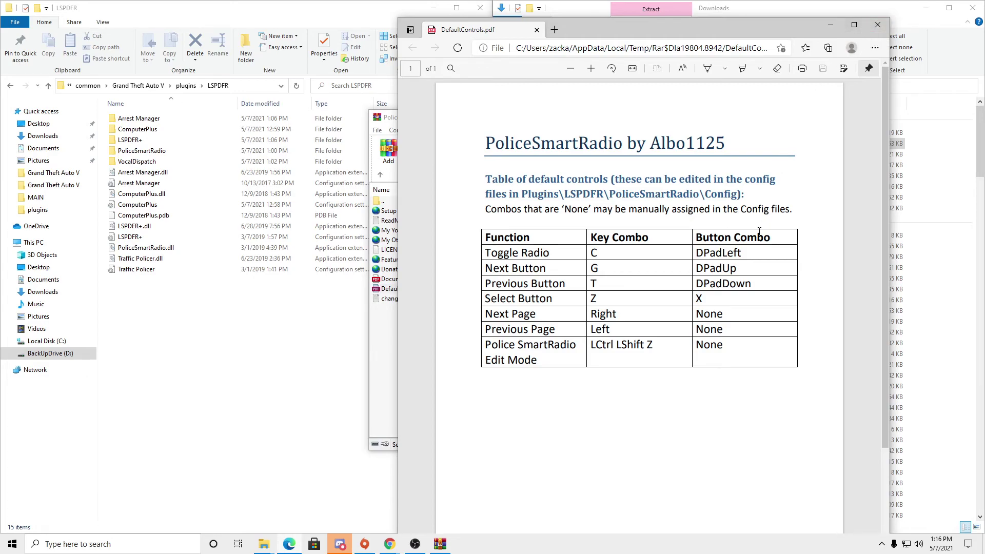
click(880, 26)
click(531, 361)
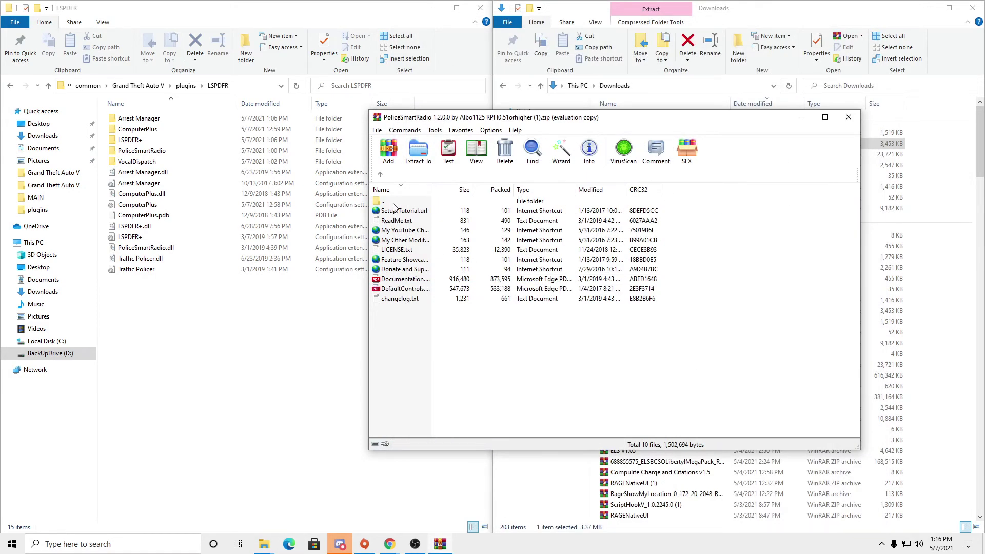
Go back up from the Documentation folder and enter the PoliceSmartRadio archive's Grand Theft Auto V folder.
click(393, 204)
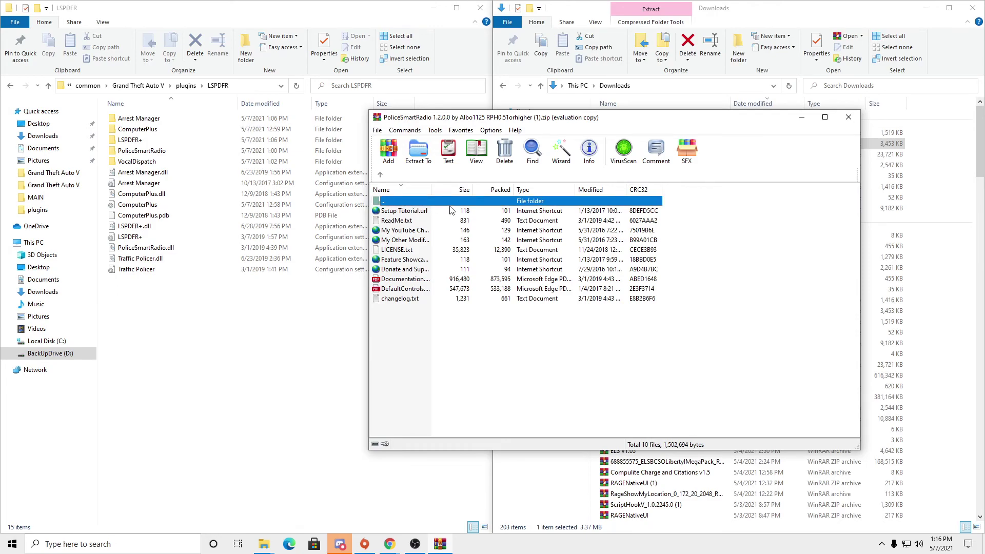
double_click(475, 205)
double_click(406, 213)
click(413, 254)
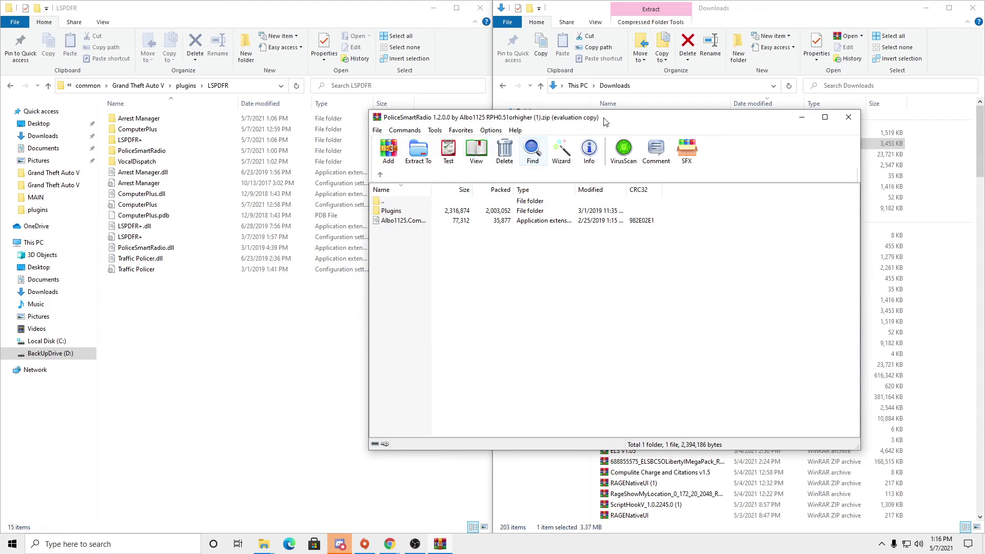
drag(561, 117, 695, 124)
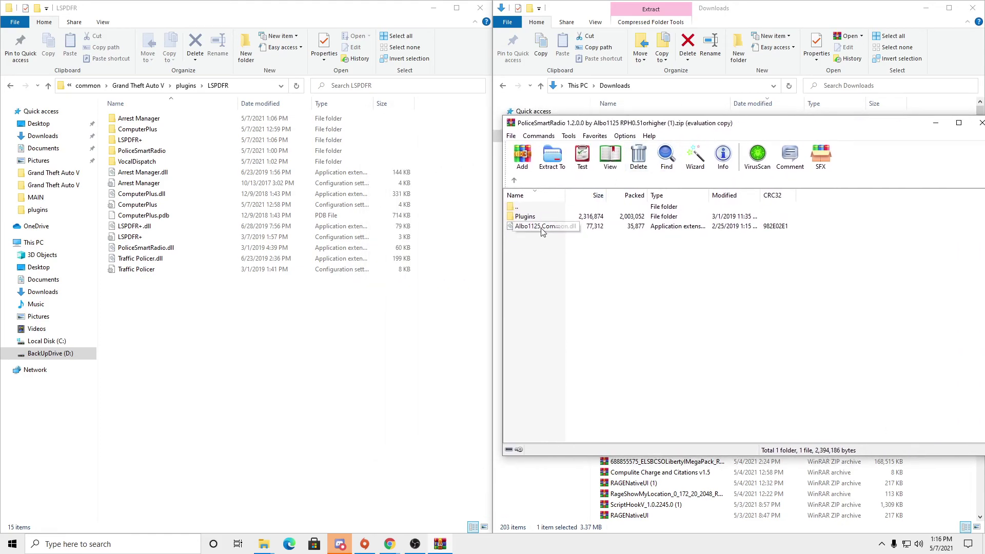
drag(652, 121, 552, 183)
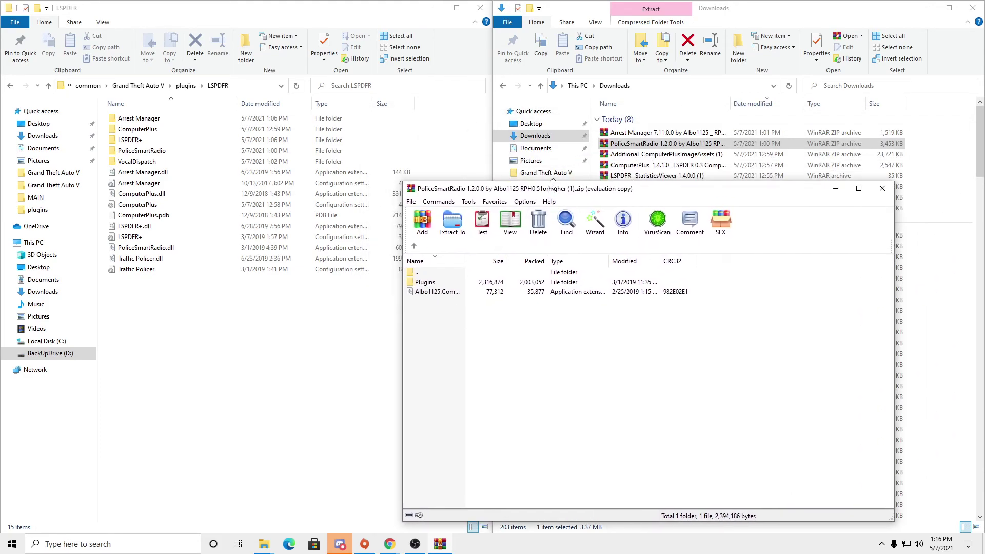
Point out the Plugins folder and Albo1125.Common.dll as the PoliceSmartRadio items to install, then clear the selection.
click(469, 284)
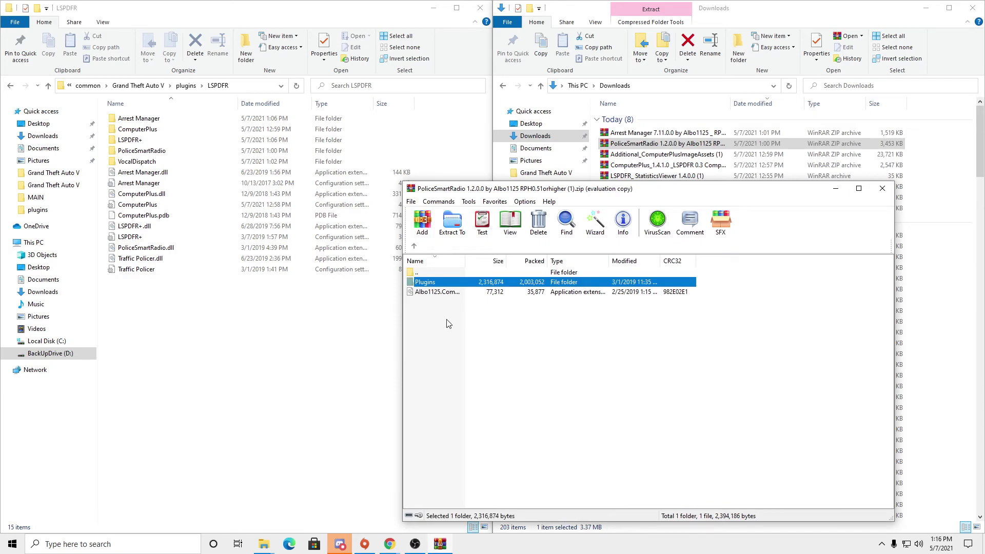
click(449, 318)
click(455, 294)
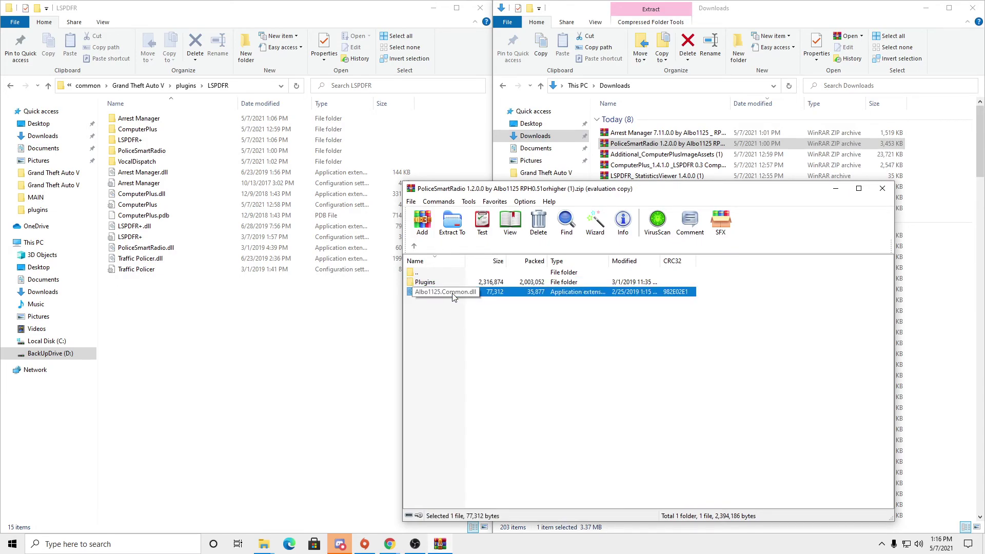
click(454, 296)
click(645, 384)
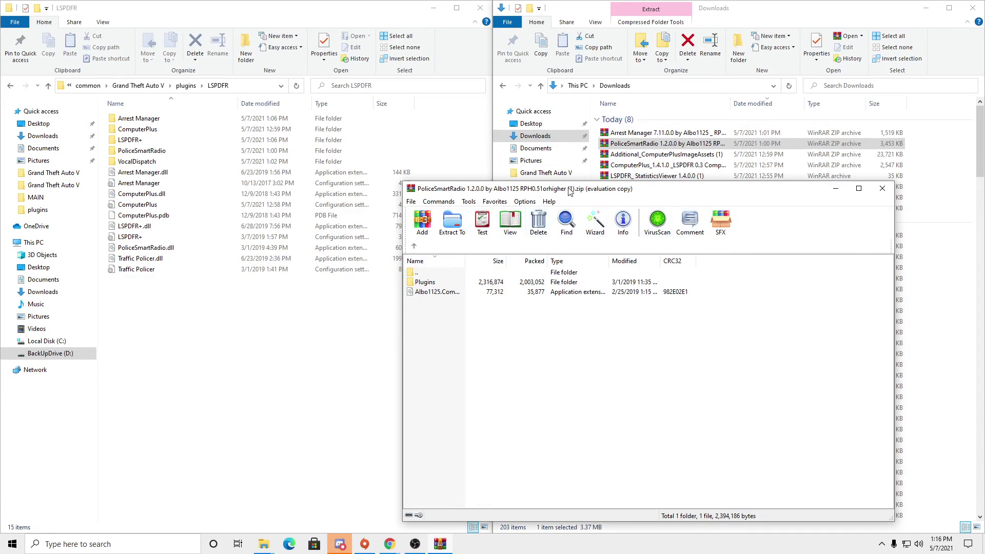
Look through the archive's Plugins\LSPDFR folder for the PoliceSmartRadio contents and return to the level containing Plugins.
drag(569, 190, 688, 192)
double_click(542, 285)
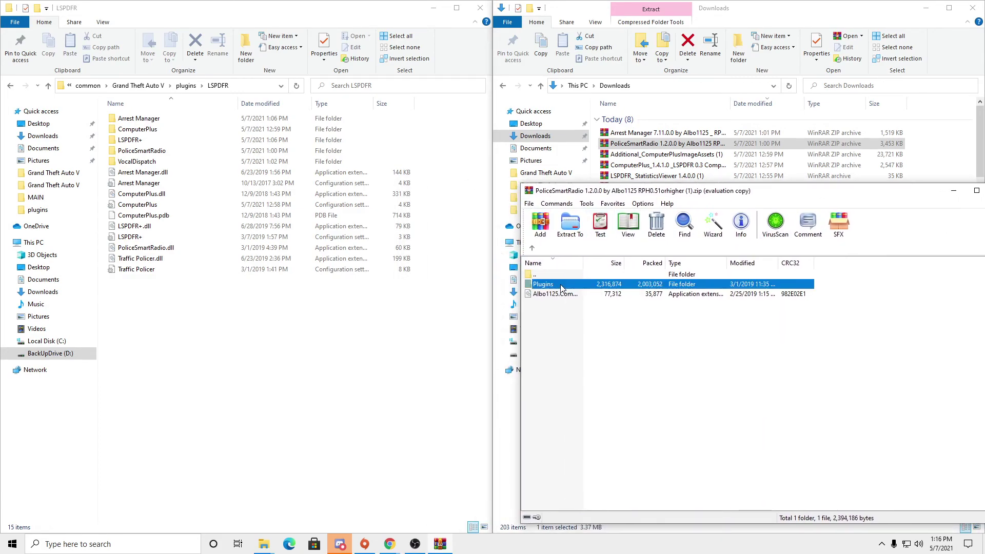
double_click(543, 284)
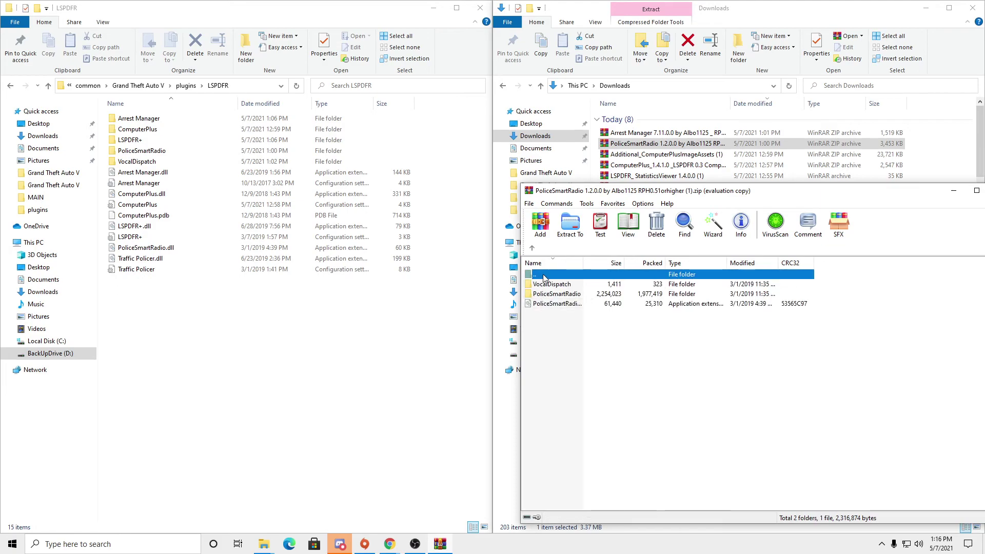
double_click(543, 274)
double_click(543, 275)
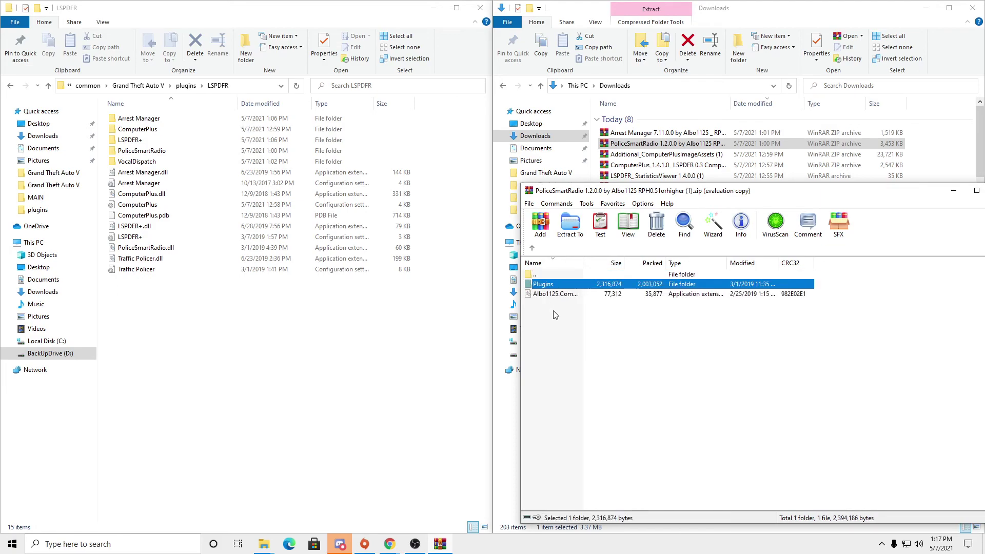
Try to copy the PoliceSmartRadio archive's Plugins folder into the Grand Theft Auto V folder, dismissing the replace-files prompt.
click(608, 337)
click(136, 85)
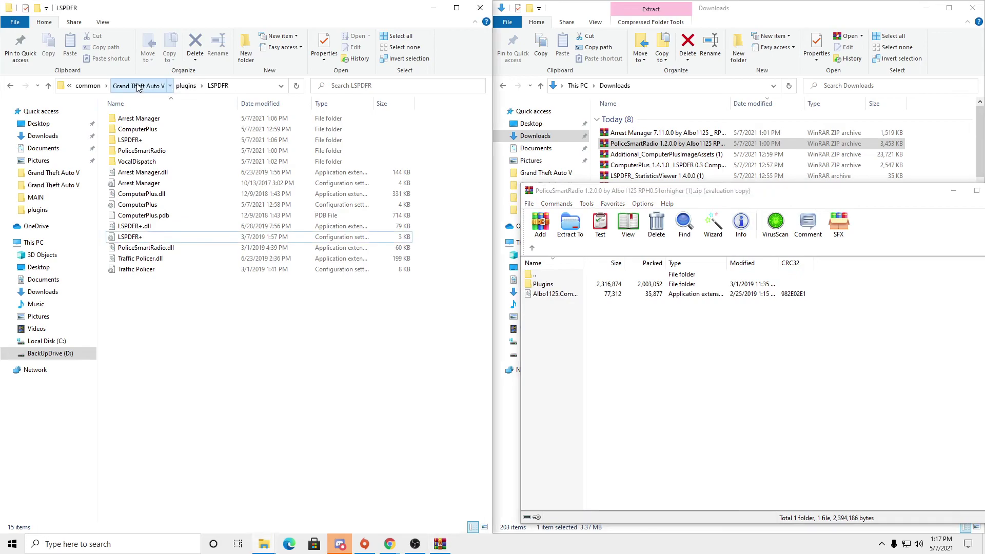
click(454, 167)
click(630, 429)
drag(547, 284, 457, 175)
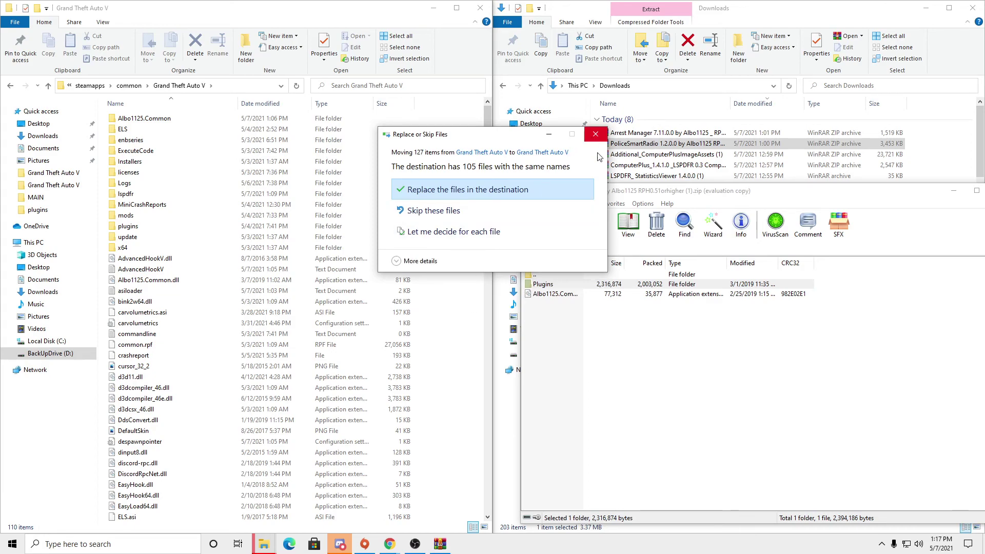
click(595, 133)
click(586, 514)
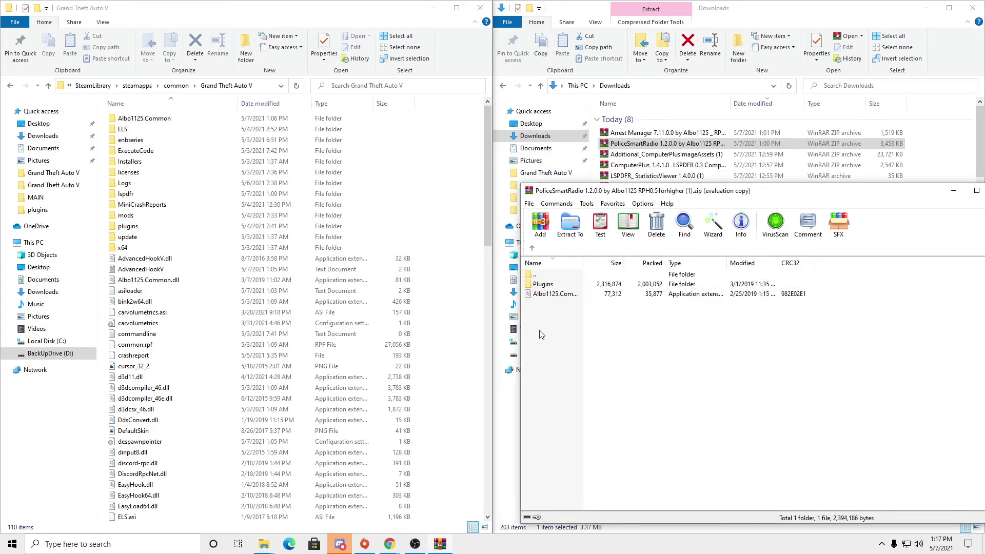
Look inside the PoliceSmartRadio archive's Plugins folder and close the archive.
double_click(543, 284)
click(603, 388)
drag(666, 190, 431, 141)
click(764, 139)
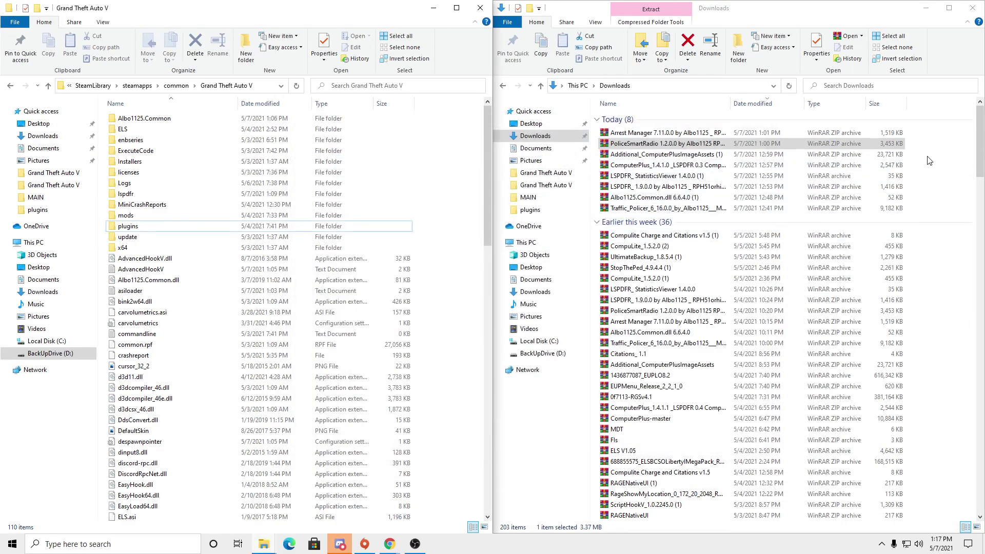
Open Default Control List.pdf from the Documentation folder of the Arrest Manager 7.11.0.0 archive.
click(657, 133)
double_click(657, 133)
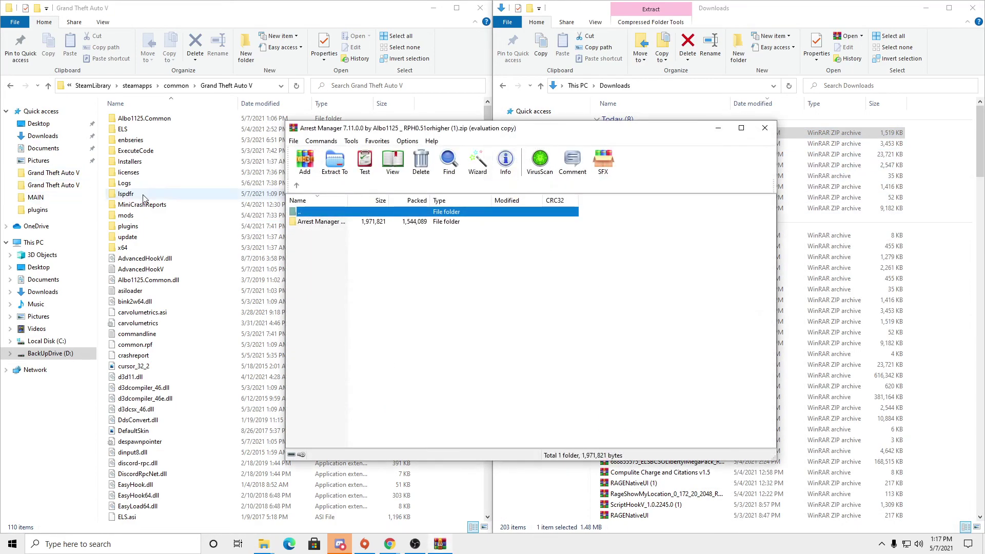
double_click(320, 211)
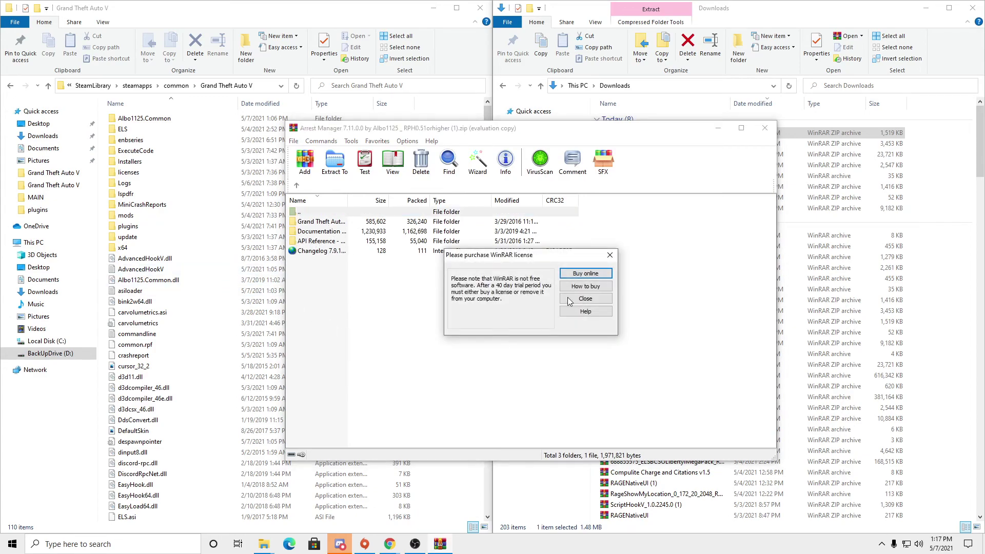
click(583, 298)
double_click(318, 231)
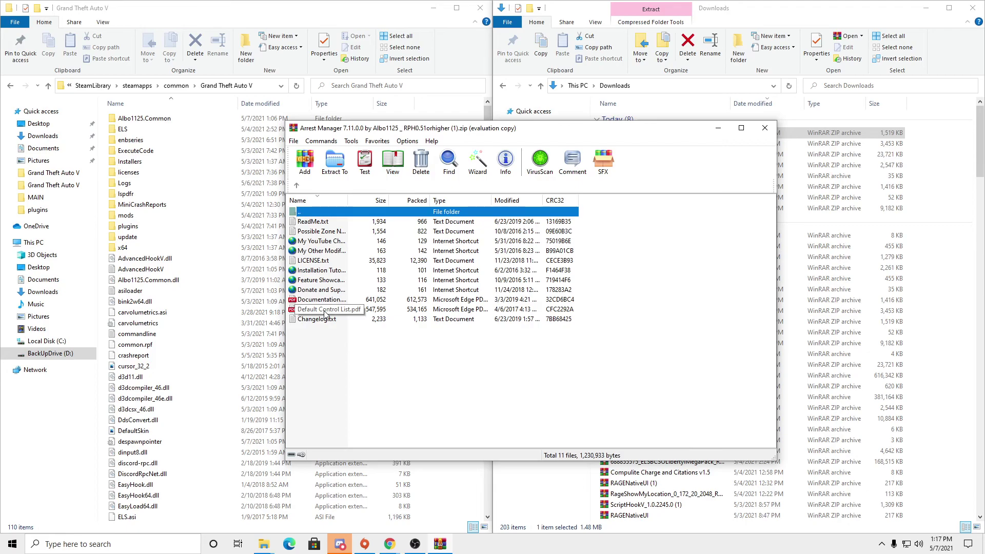
double_click(324, 309)
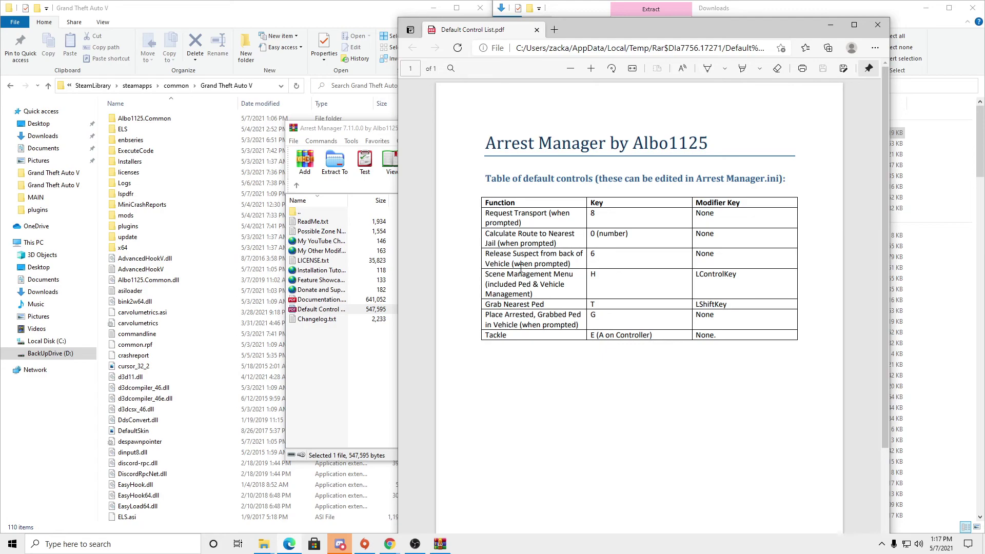
Highlight the title and default controls heading in the Arrest Manager control list, and close the PDF.
drag(487, 138, 777, 180)
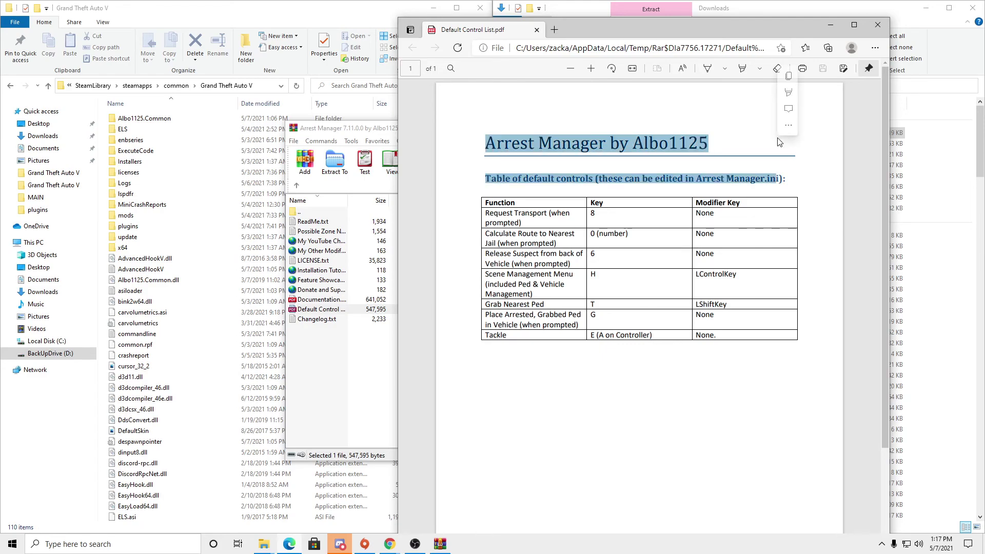
click(608, 211)
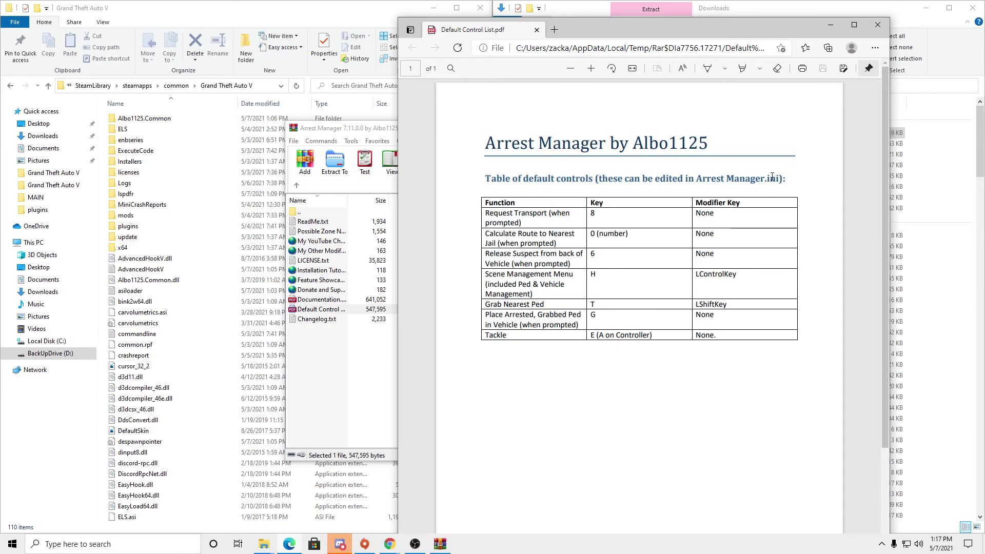
click(877, 25)
Go back up from the Documentation folder and enter the Arrest Manager archive's Grand Theft Auto V folder.
click(312, 212)
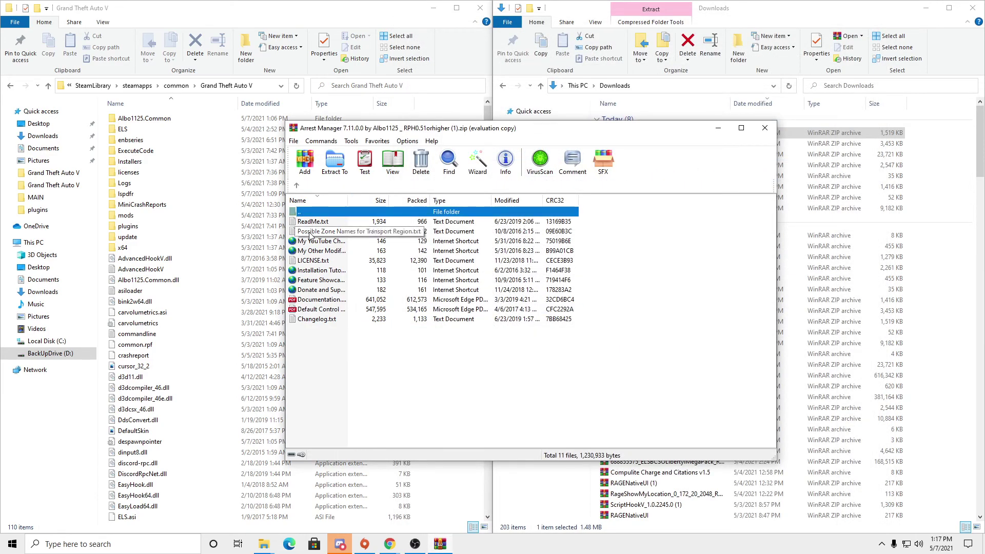
click(310, 231)
double_click(310, 212)
double_click(316, 221)
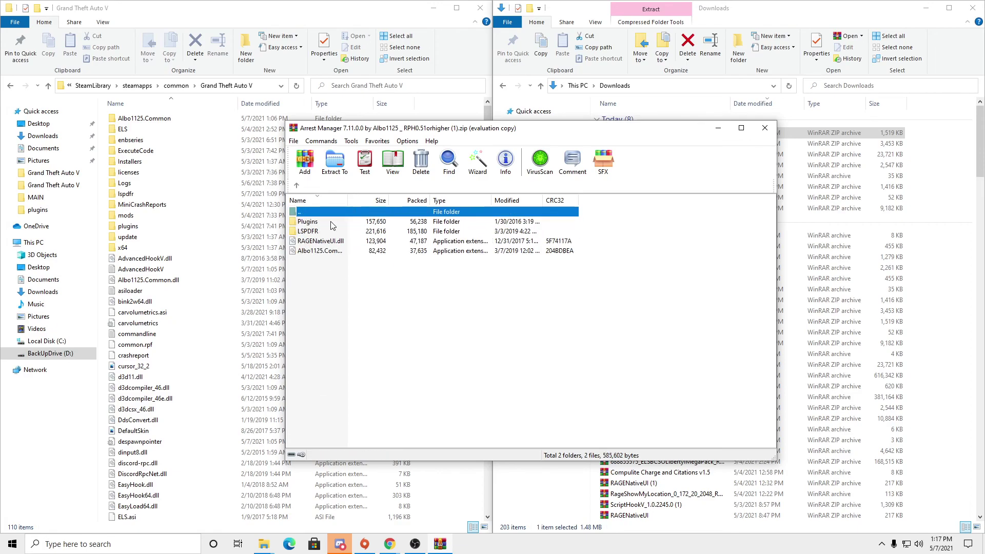
Point out RAGENativeUI.dll and Albo1125.Common.dll among the Arrest Manager archive's contents, then clear the selection.
drag(532, 129, 692, 125)
drag(463, 237, 467, 256)
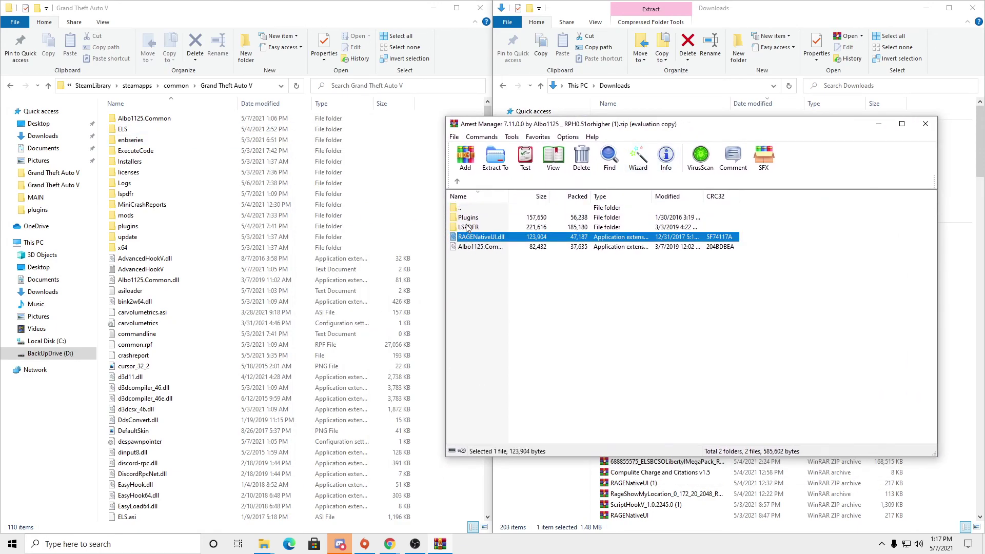
click(470, 270)
drag(747, 241, 660, 259)
click(518, 289)
Try to copy the Arrest Manager Plugins and LSPDFR folders into the Grand Theft Auto V folder, dismissing the replace-files prompt.
drag(728, 229, 747, 215)
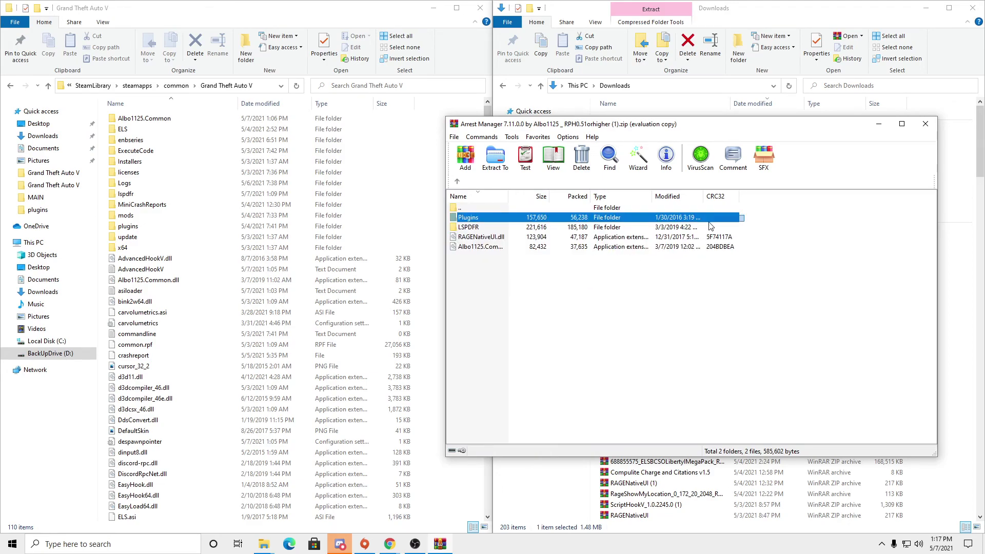
drag(616, 123, 716, 116)
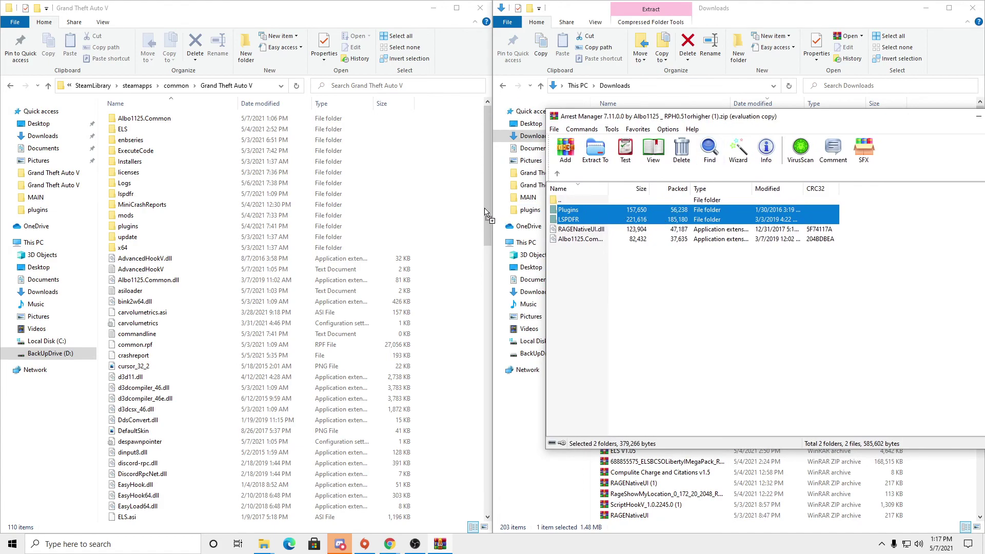
drag(468, 171, 469, 173)
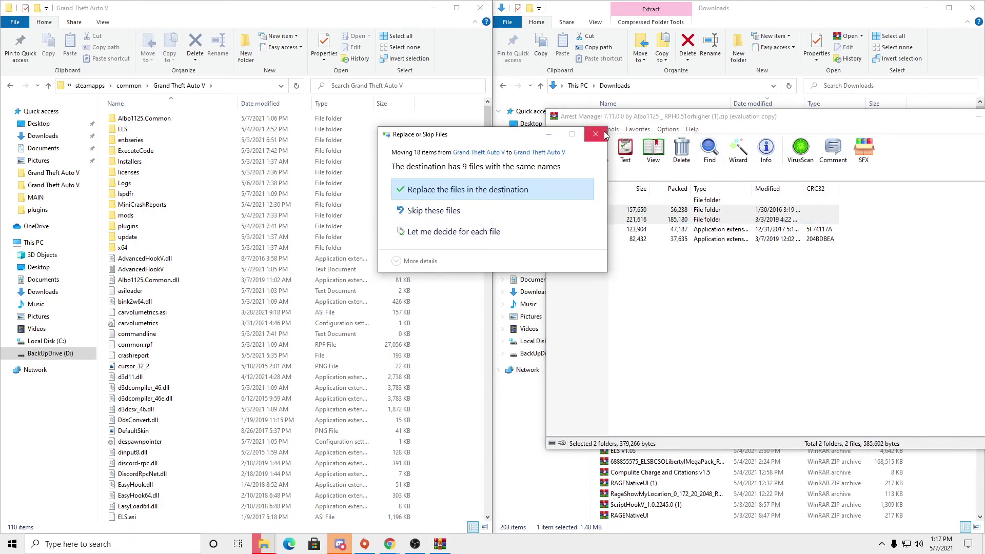
click(586, 195)
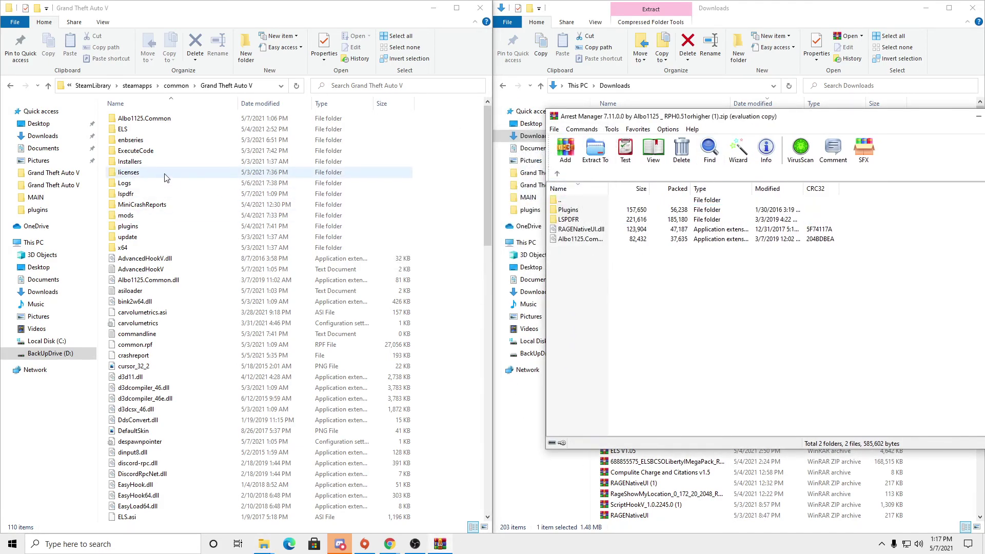
Open the Arrest Manager configuration file from the game's plugins\LSPDFR folder for editing in Notepad.
double_click(140, 226)
double_click(155, 131)
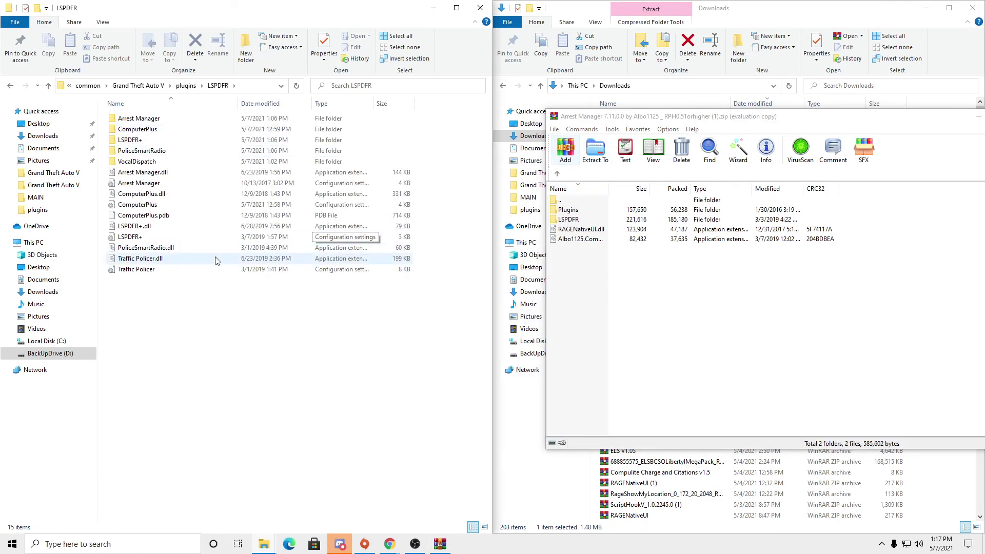
click(139, 184)
right_click(138, 188)
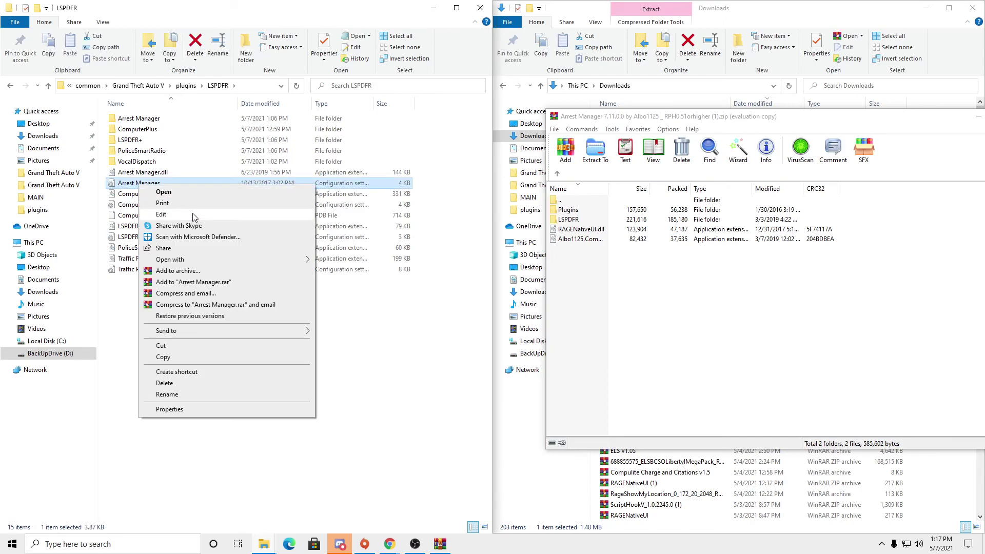
click(191, 215)
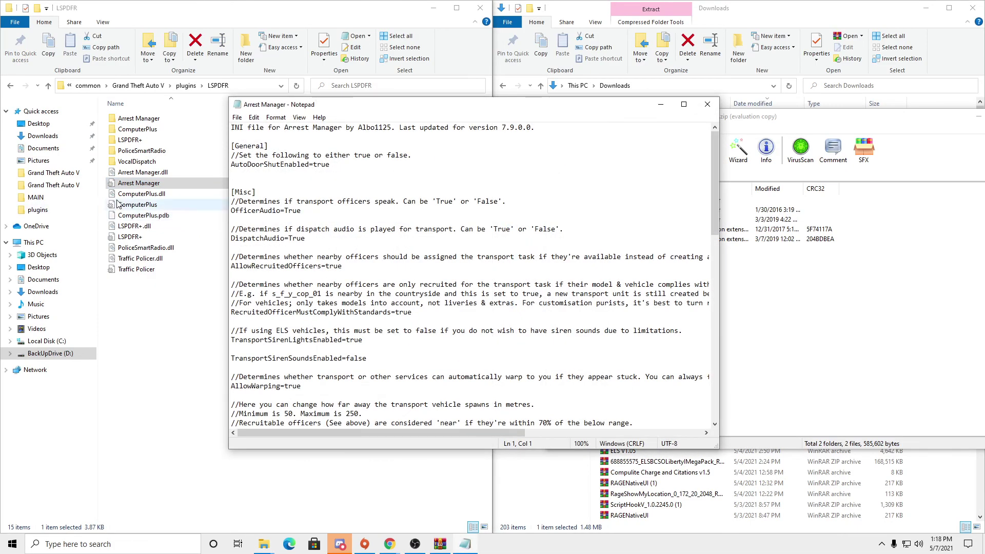
Review the Keybindings section of the Arrest Manager configuration file, point out the save options, and close the file unchanged.
scroll(361, 334, down, 1)
scroll(361, 334, down, 18)
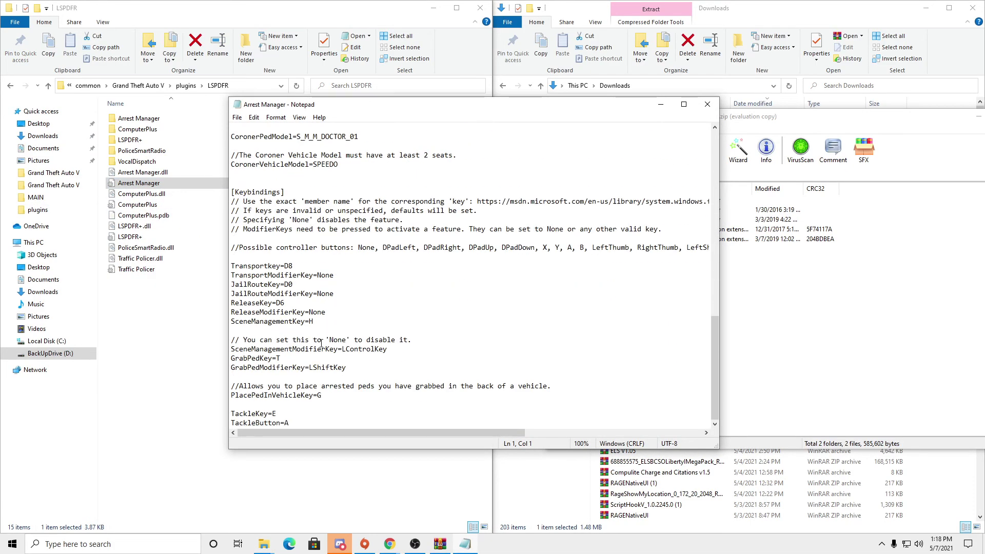
click(237, 117)
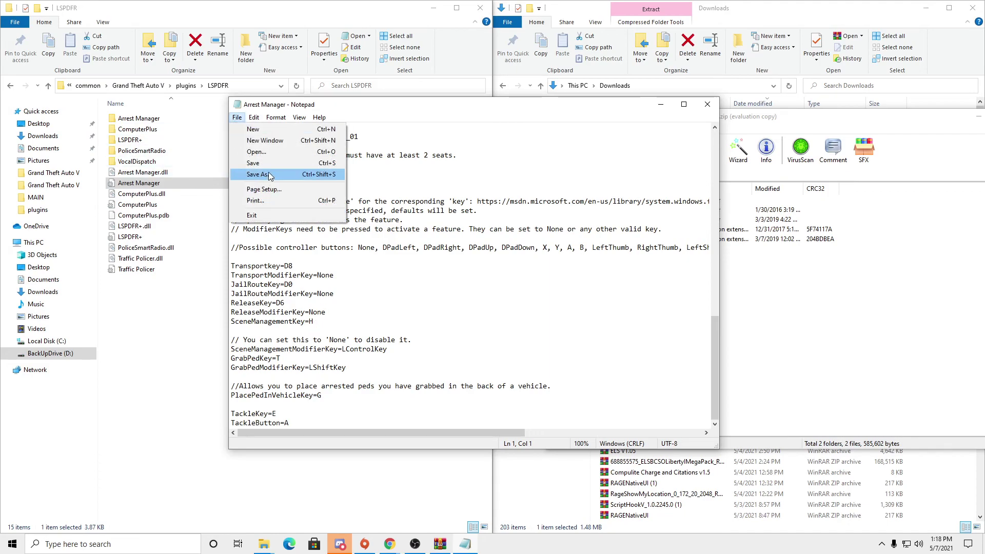
click(707, 104)
click(707, 104)
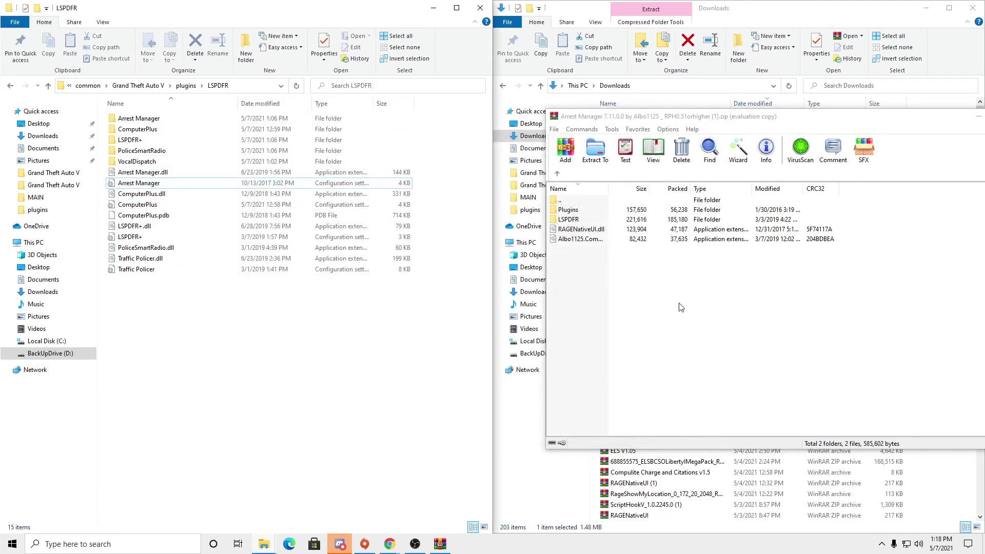
Close the Arrest Manager archive and the Downloads window, and move the LSPDFR folder window to the middle of the desktop.
drag(754, 116, 343, 116)
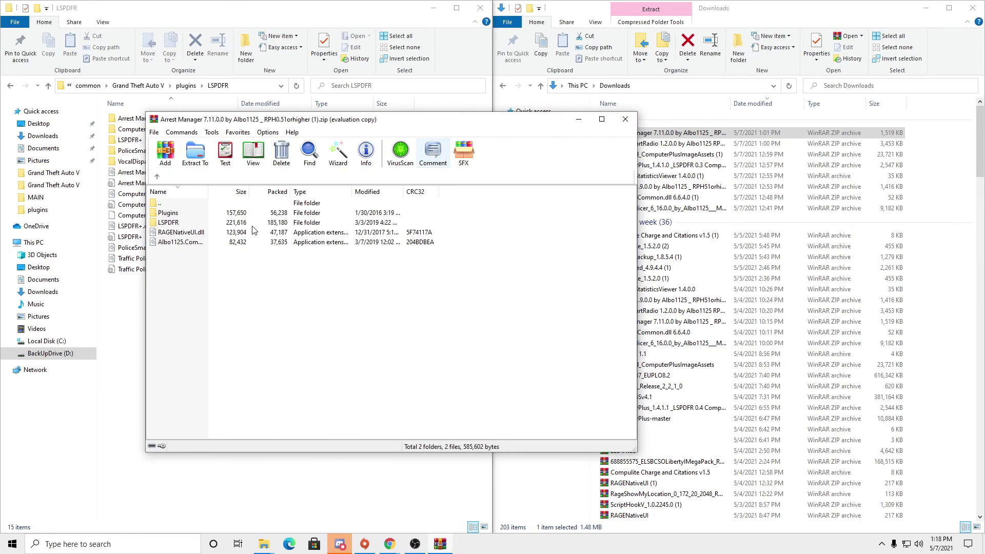
key(Escape)
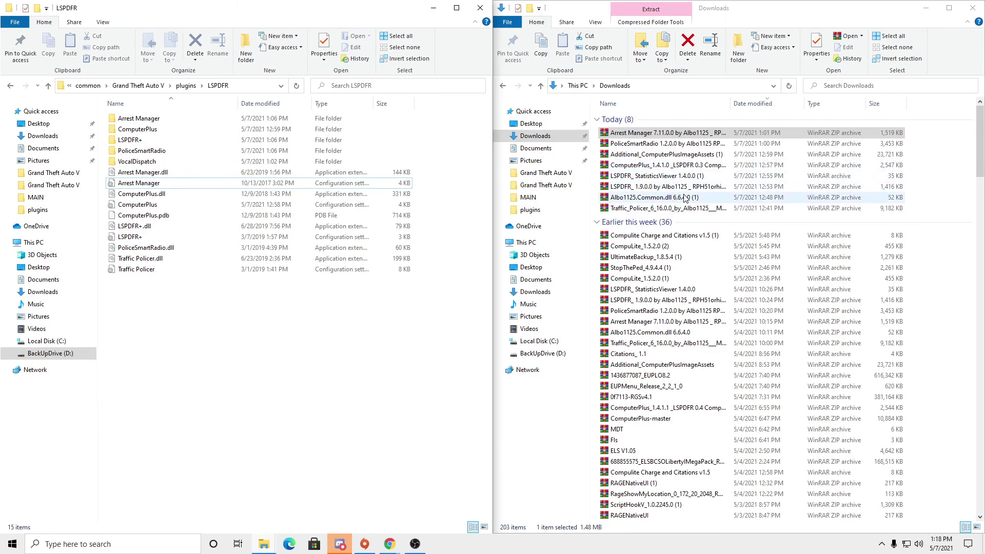
drag(886, 7, 886, 8)
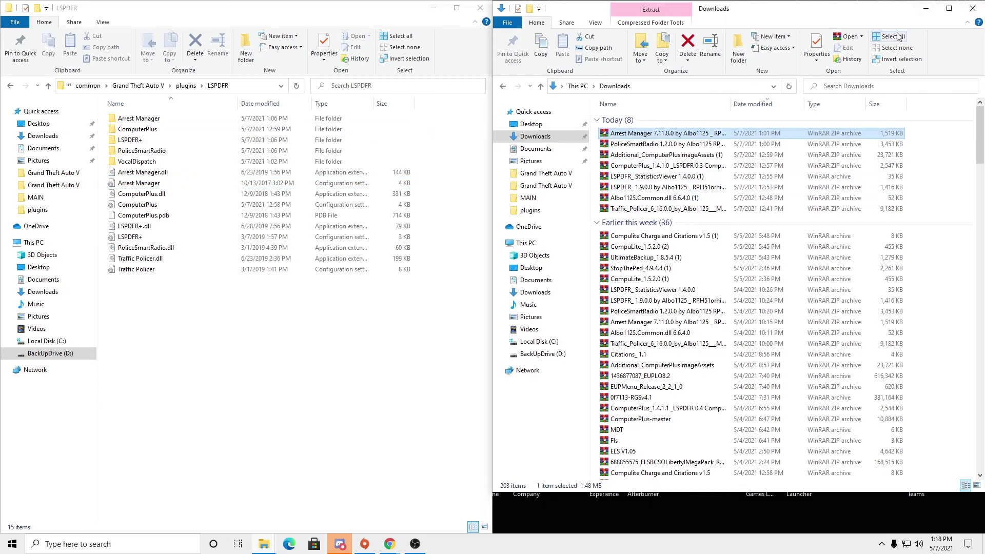
click(971, 9)
drag(359, 11, 500, 23)
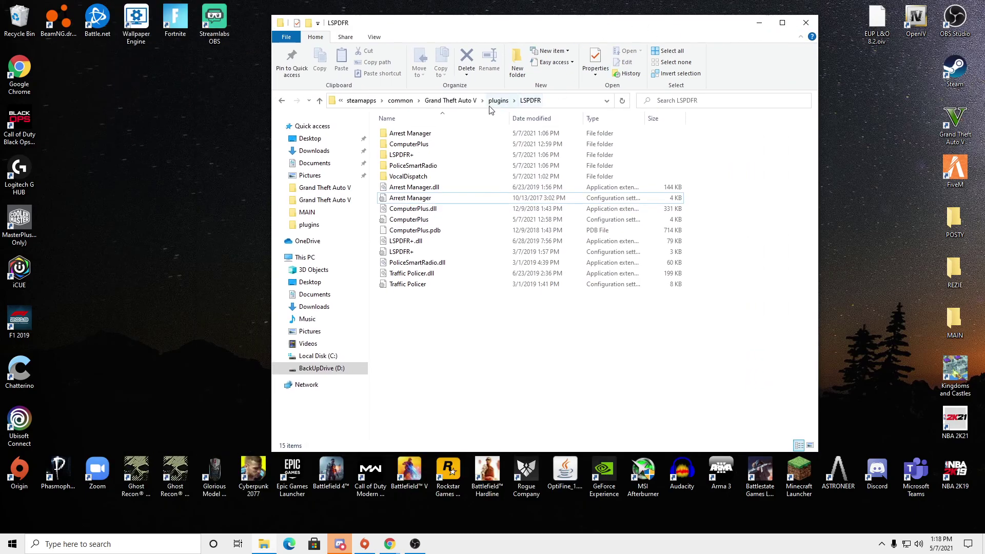
Launch Grand Theft Auto V and start RAGEPluginHook from the main Grand Theft Auto V folder, then switch to the game.
click(450, 101)
scroll(545, 254, down, 6)
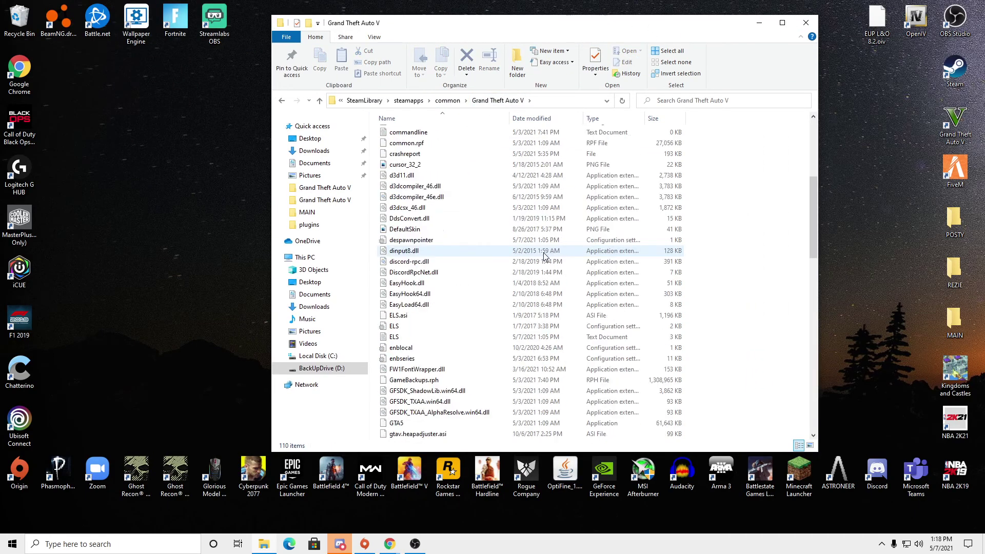
scroll(545, 255, down, 13)
double_click(948, 116)
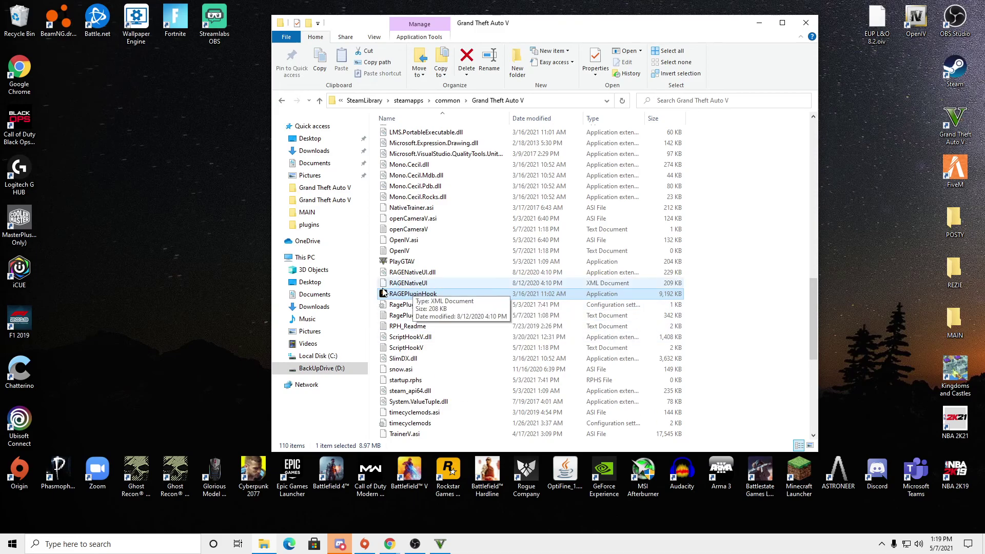
double_click(382, 293)
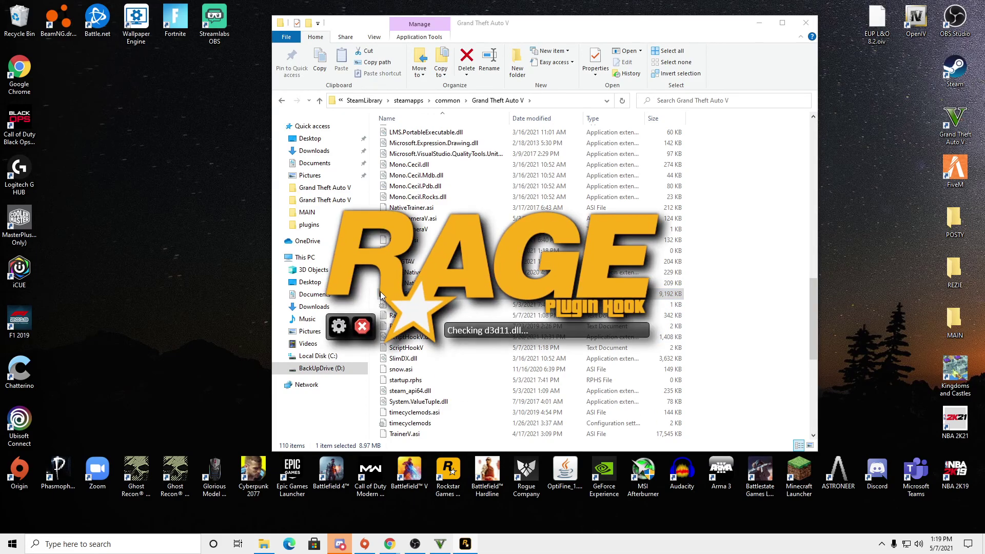
key(alt+Tab)
click(441, 318)
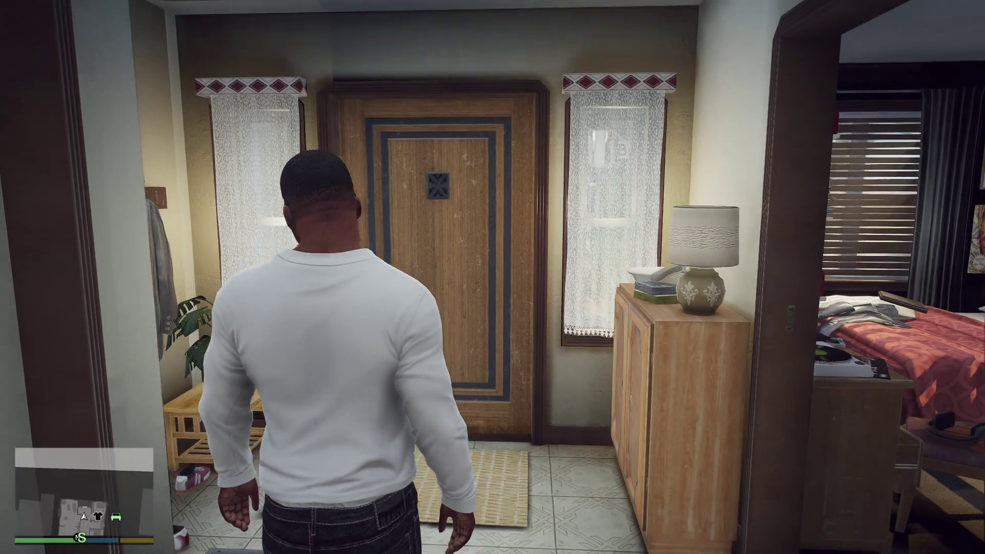
Walk Franklin out to the front yard and run the ReloadAllPlugins command in the RAGE Plugin Hook console.
key(w)
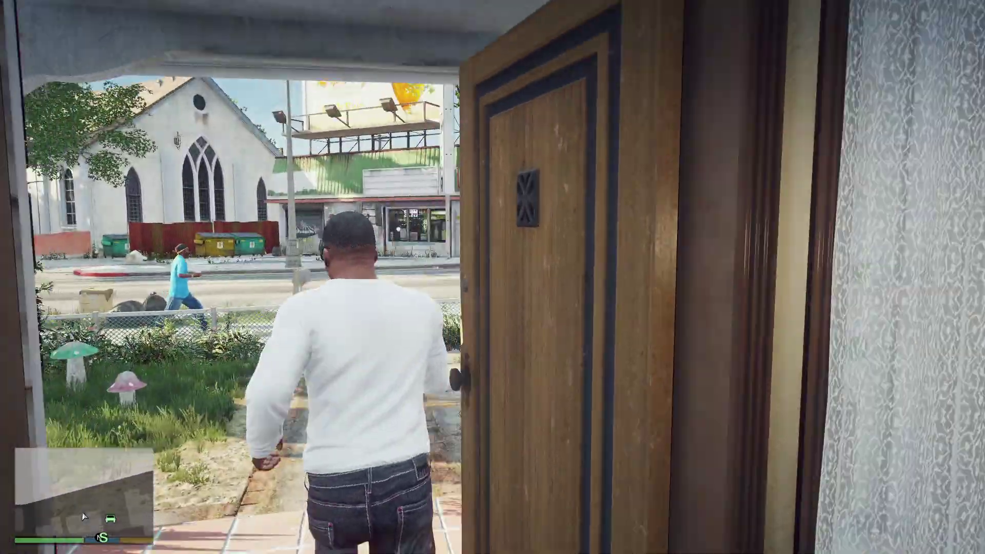
key(w)
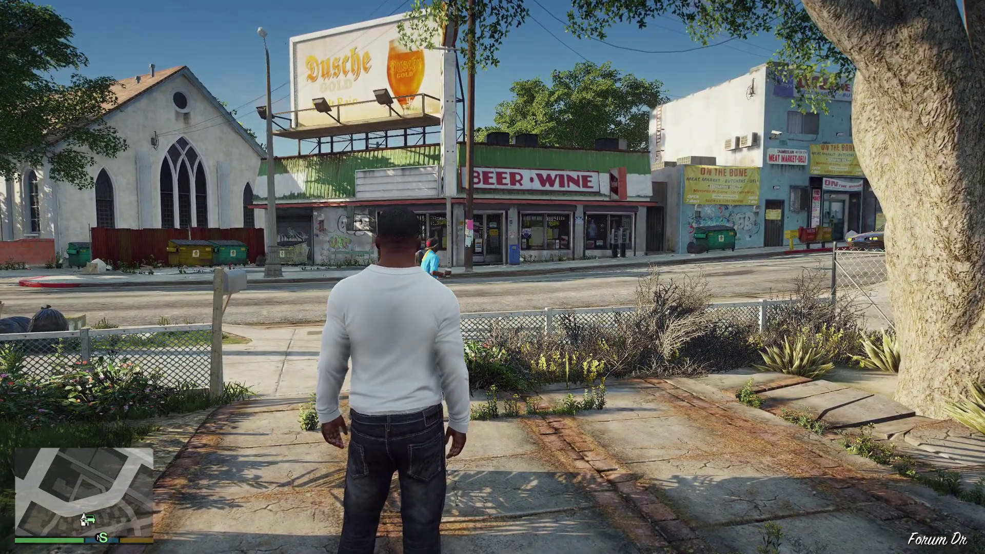
key(F4)
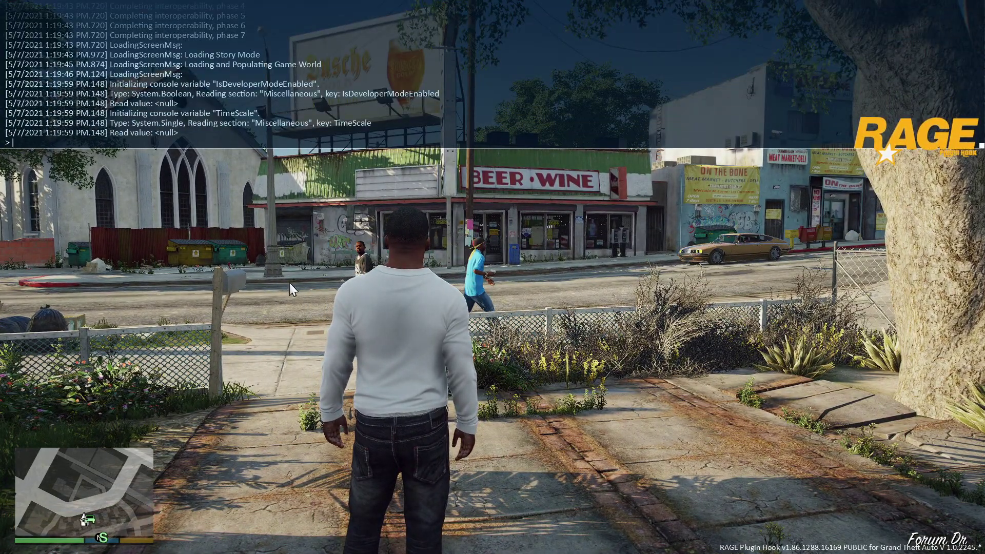
text(reload)
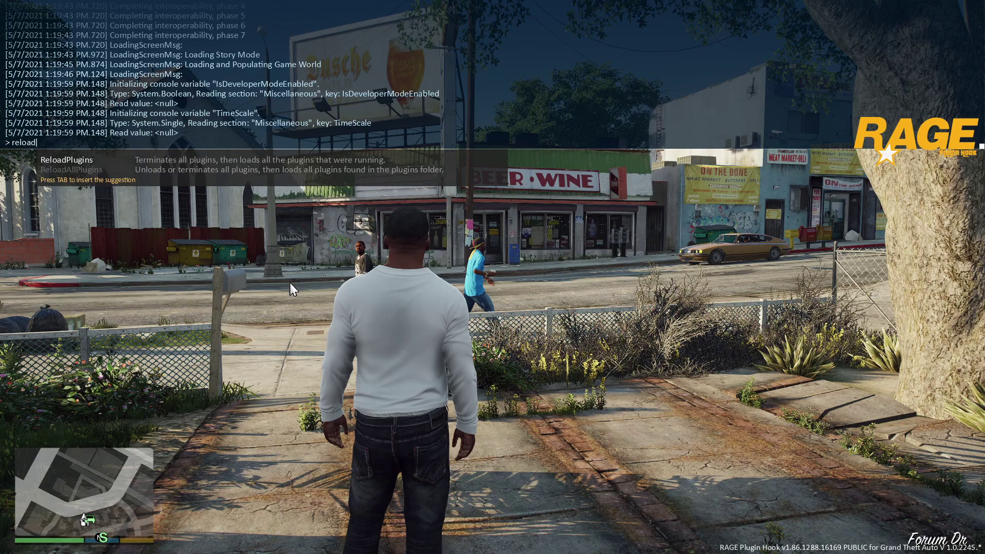
text(a)
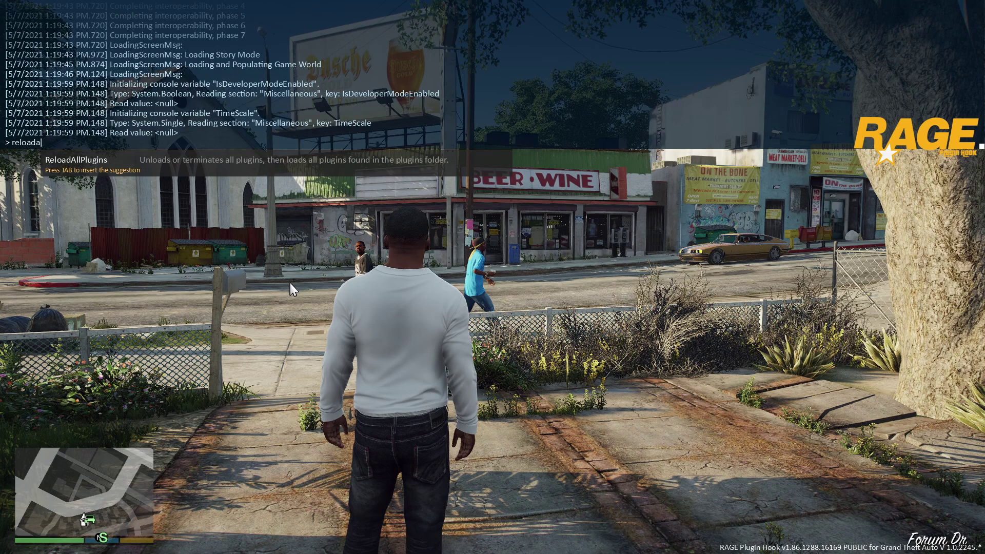
key(Tab)
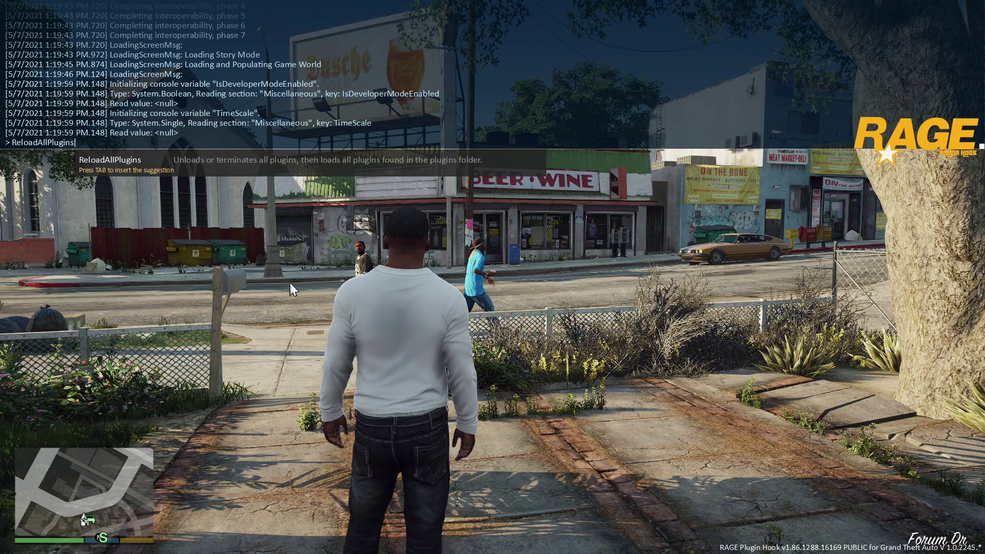
key(Return)
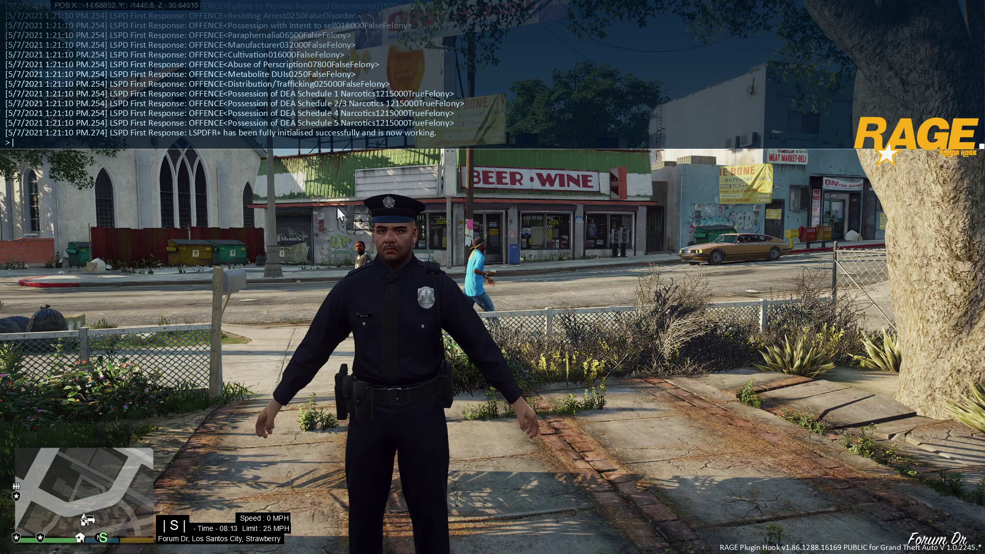
Return to the game as the officer, bring up the police radio, and run along Forum Dr to the parked blue car.
key(F4)
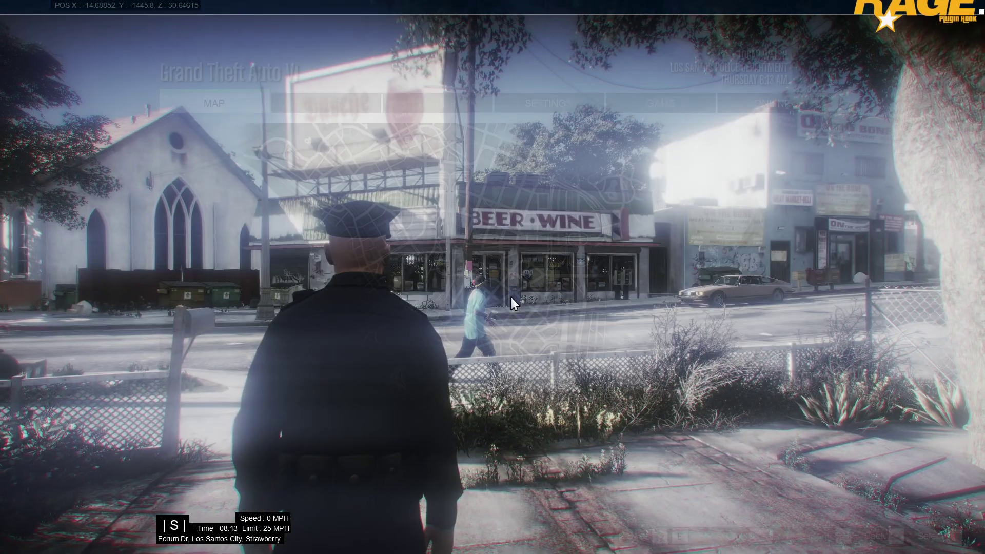
key(b)
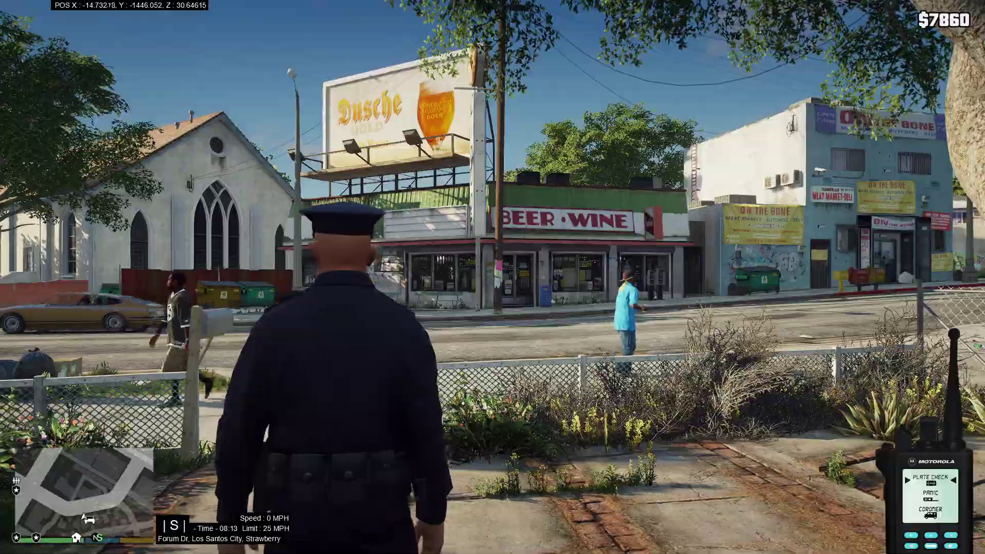
key(shift+w)
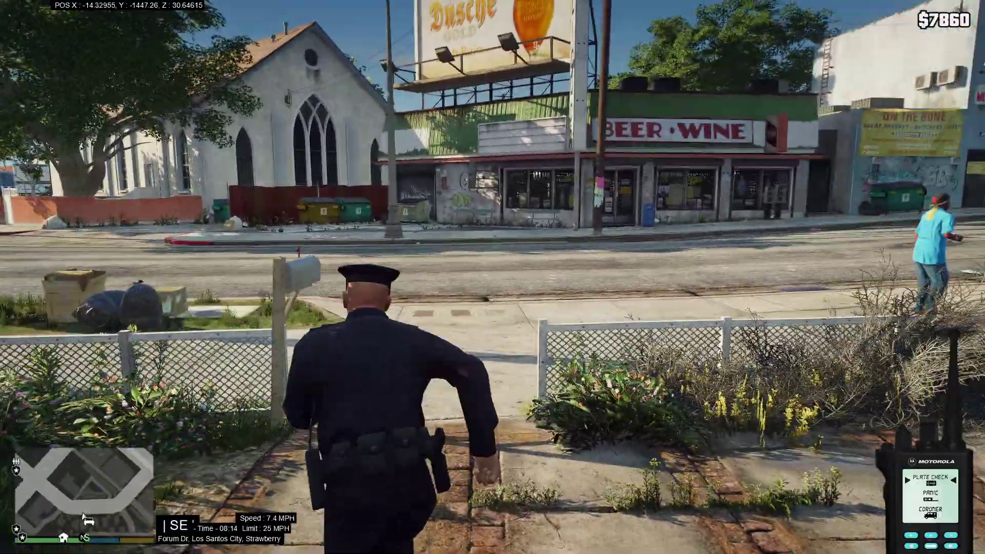
key(shift+w)
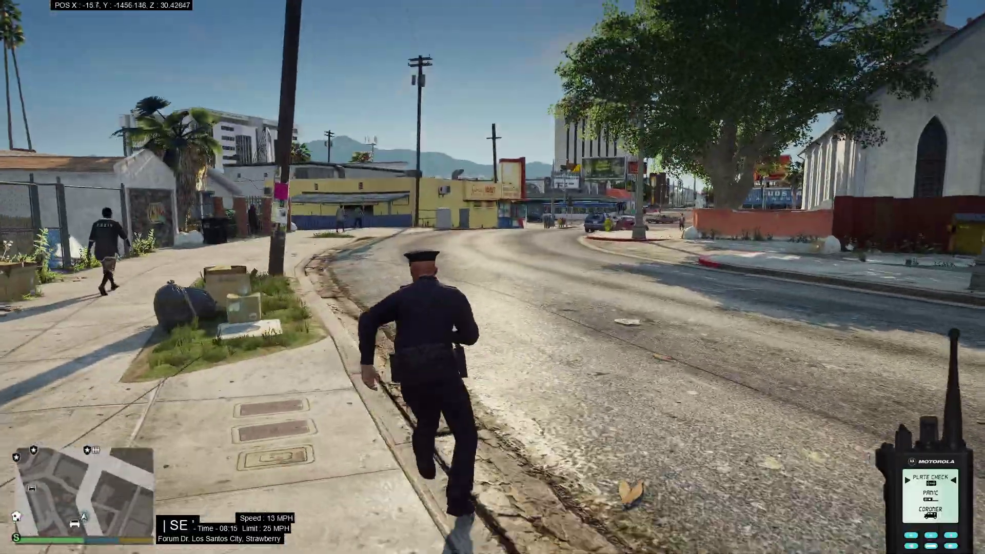
key(shift+w)
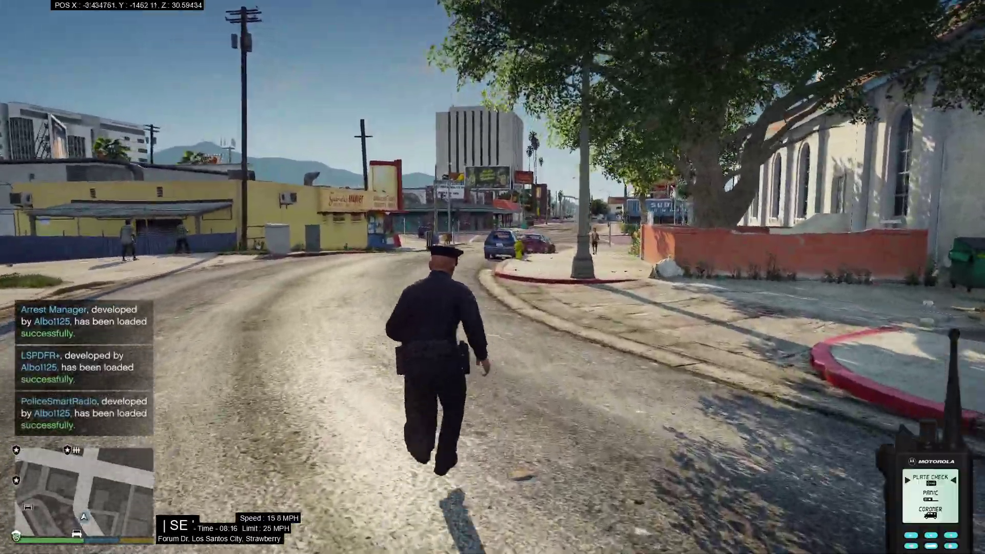
key(w)
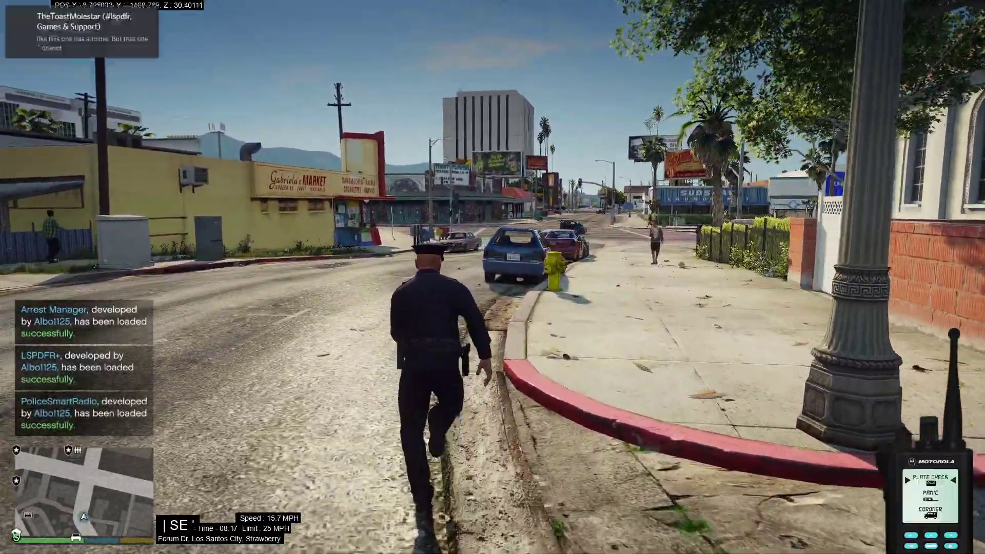
key(w)
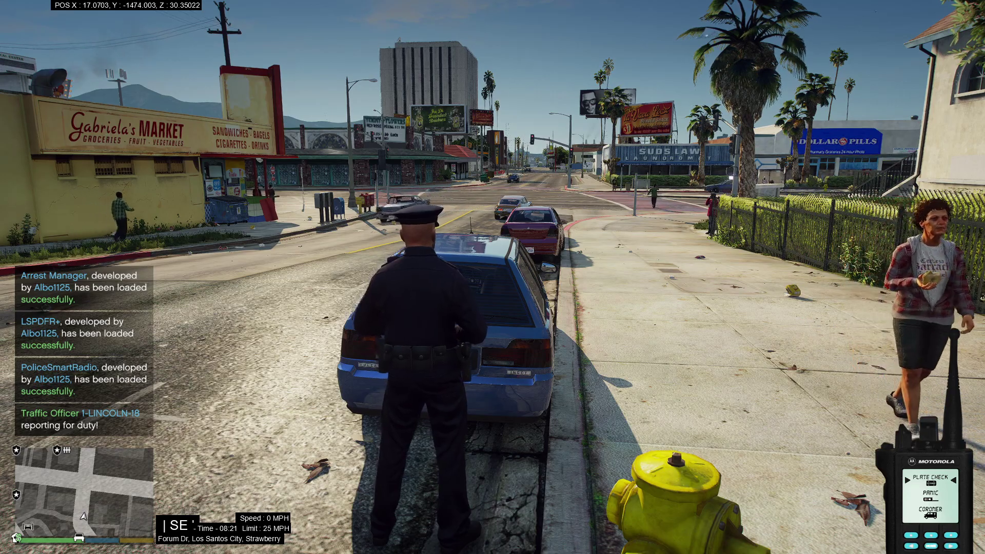
Continue on foot past the parked cars to the street corner of Forum Dr and Strawberry Ave.
key(c)
key(c)
key(c)
key(w)
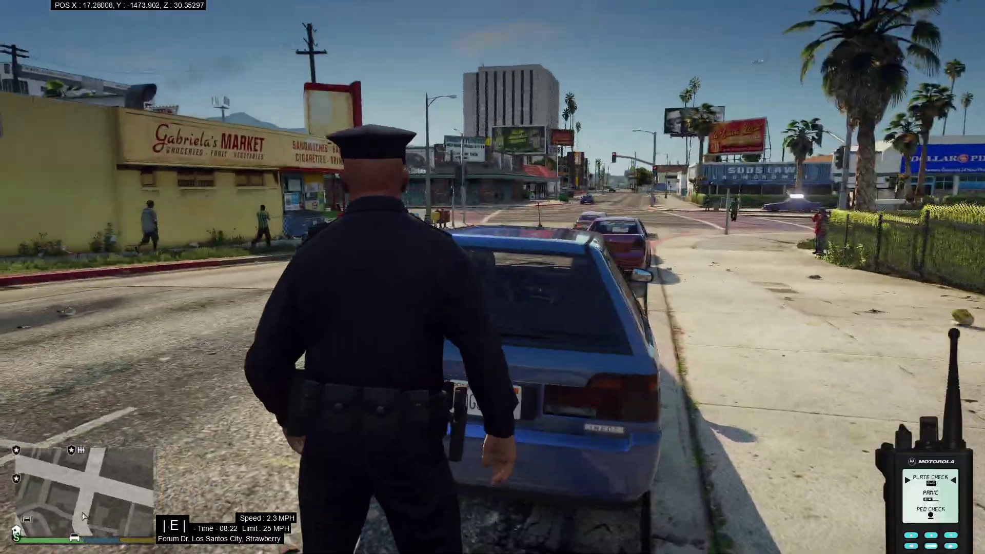
key(Tab)
key(c)
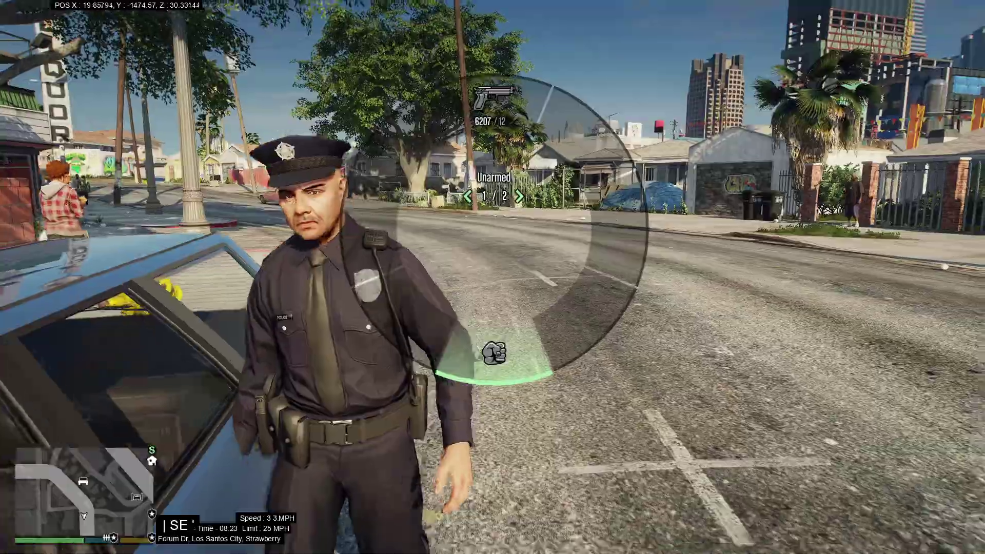
key(shift)
key(c)
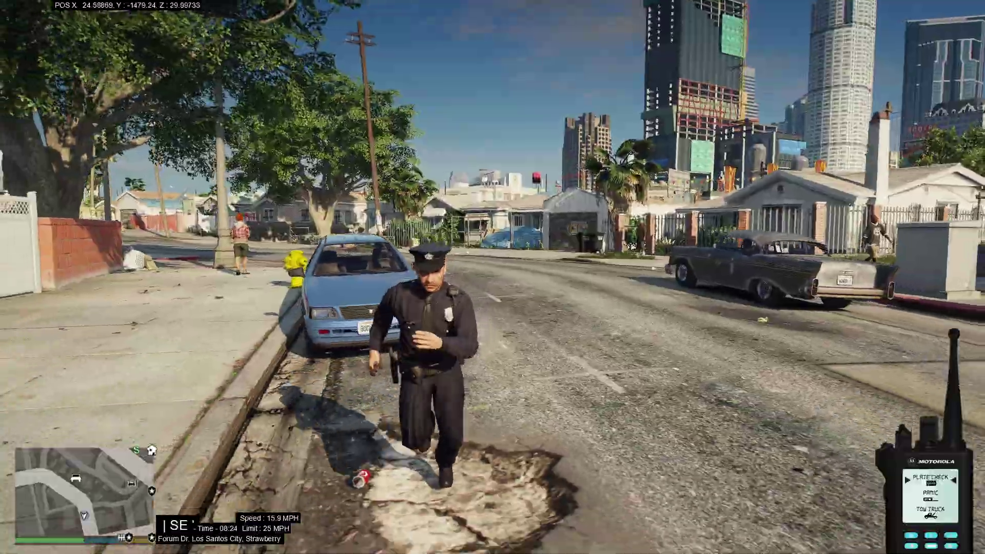
key(w)
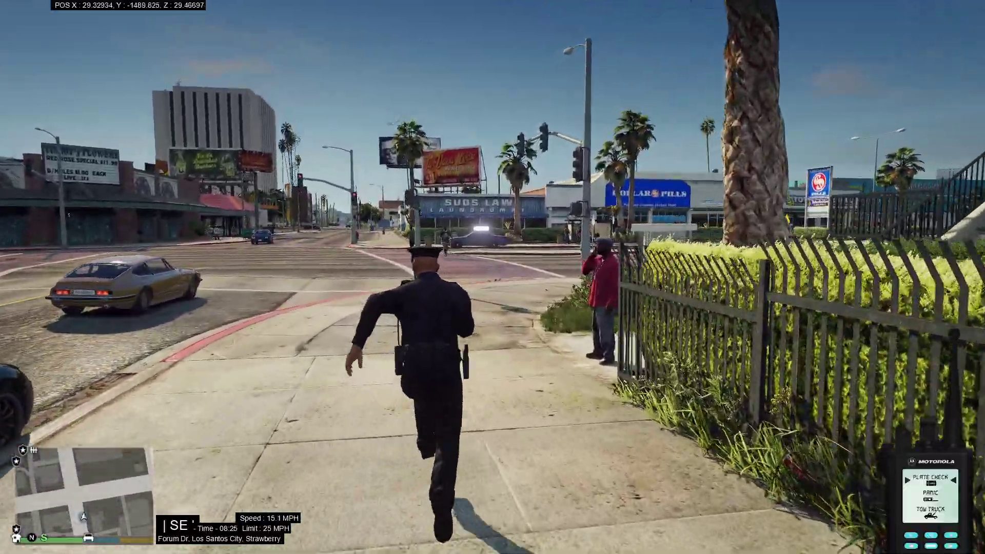
key(w)
key(c)
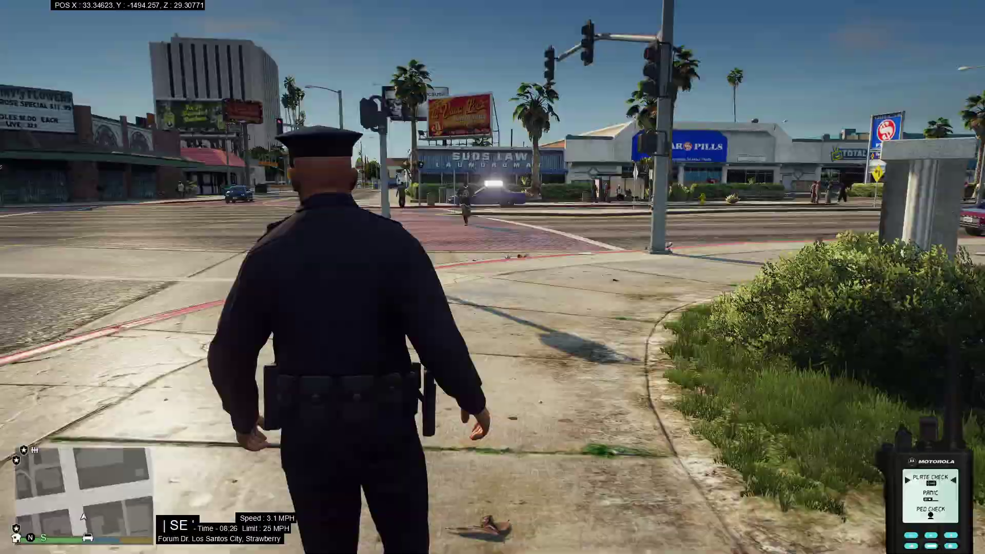
key(w)
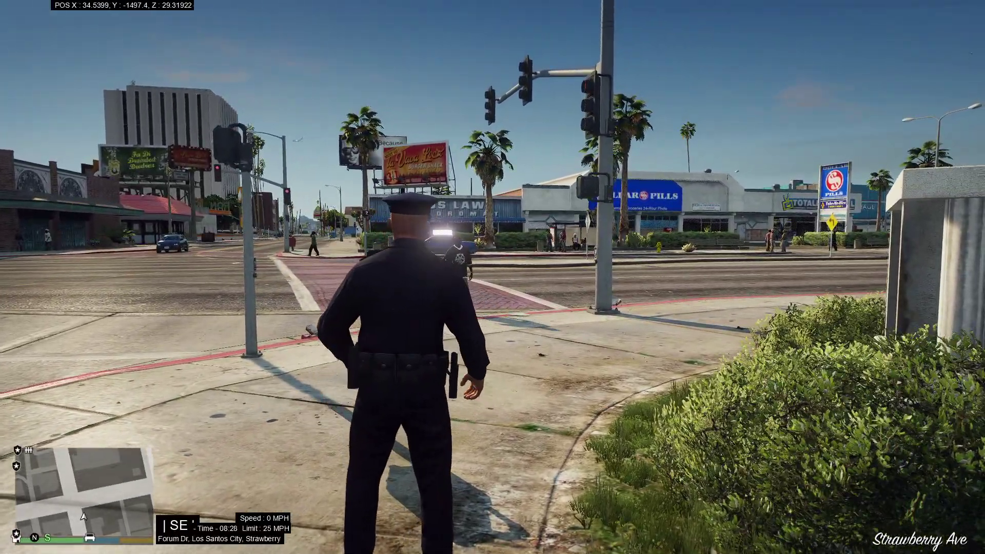
Open the Scene Management menu, compare its Vehicle Manager and Ped Manager options, and close it.
key(F6)
key(w)
key(Right)
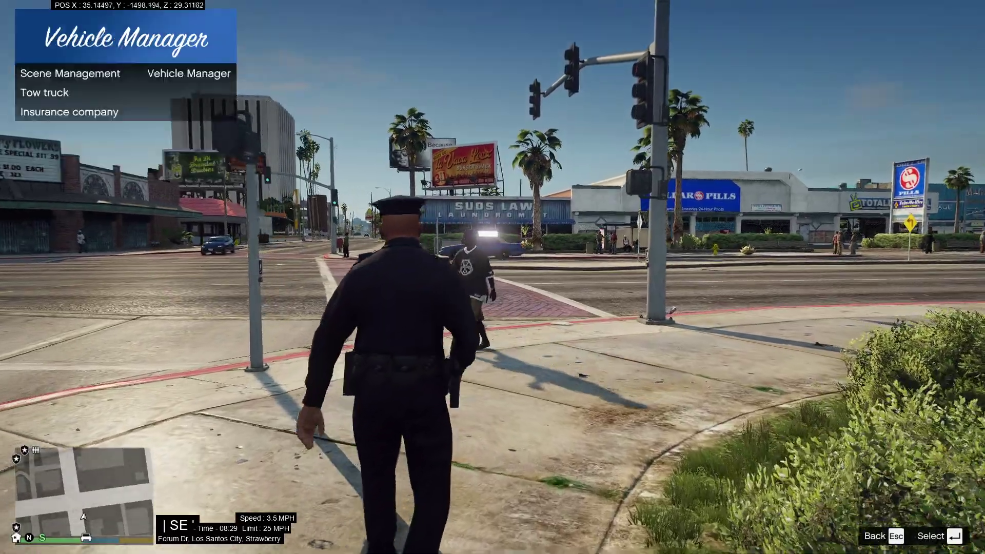
key(Left)
key(Right)
key(Left)
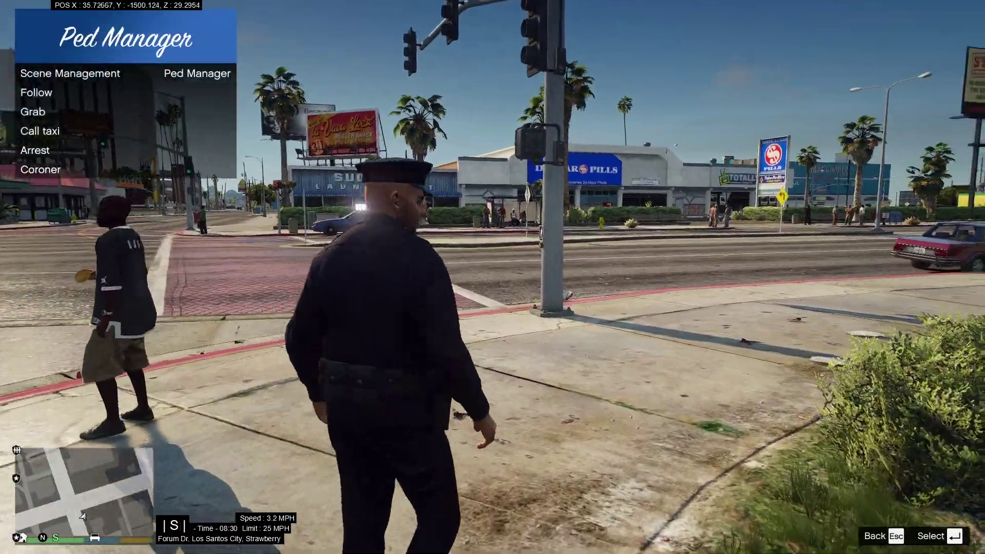
key(Right)
key(Left)
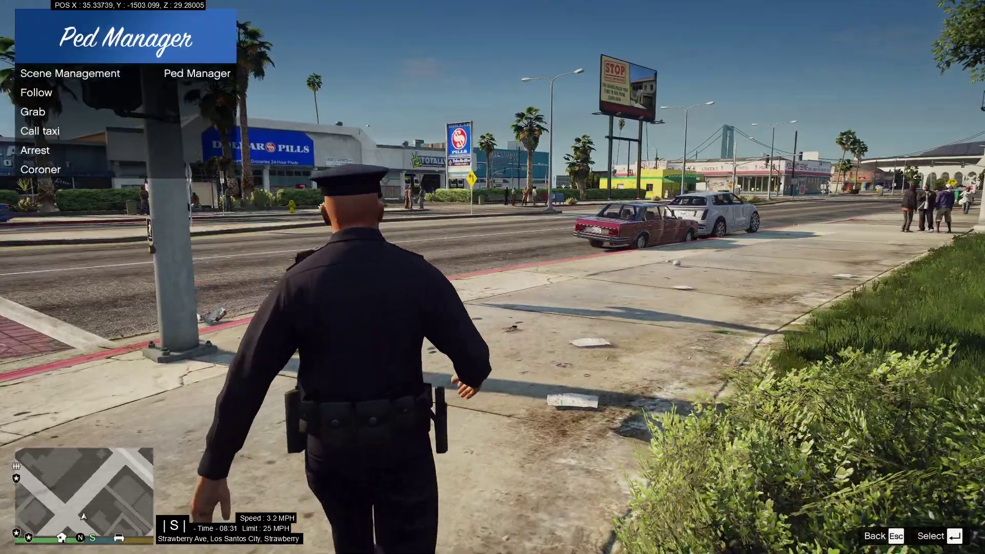
key(Escape)
Walk onto Strawberry Ave and spawn a police cruiser there with the console command Spawn POLICE.
key(w)
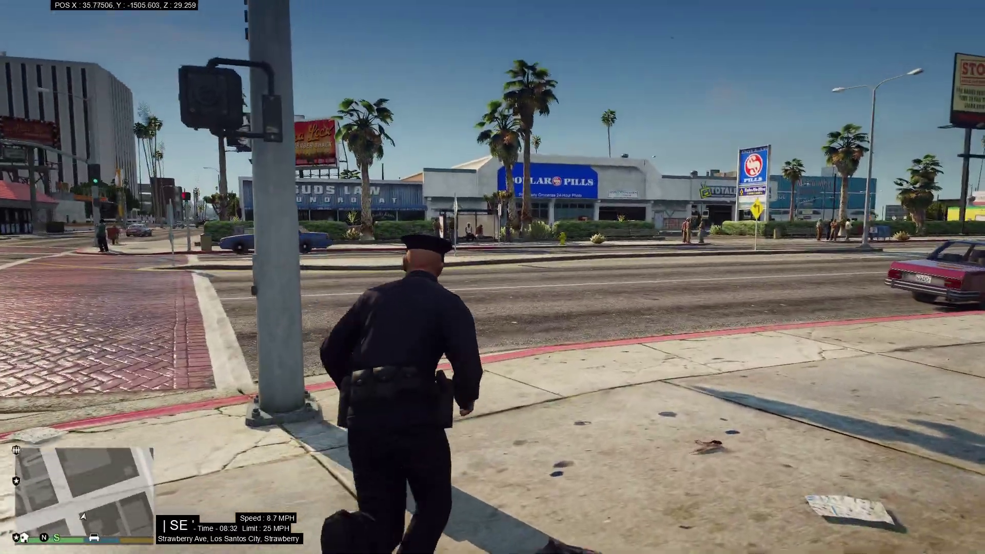
key(F4)
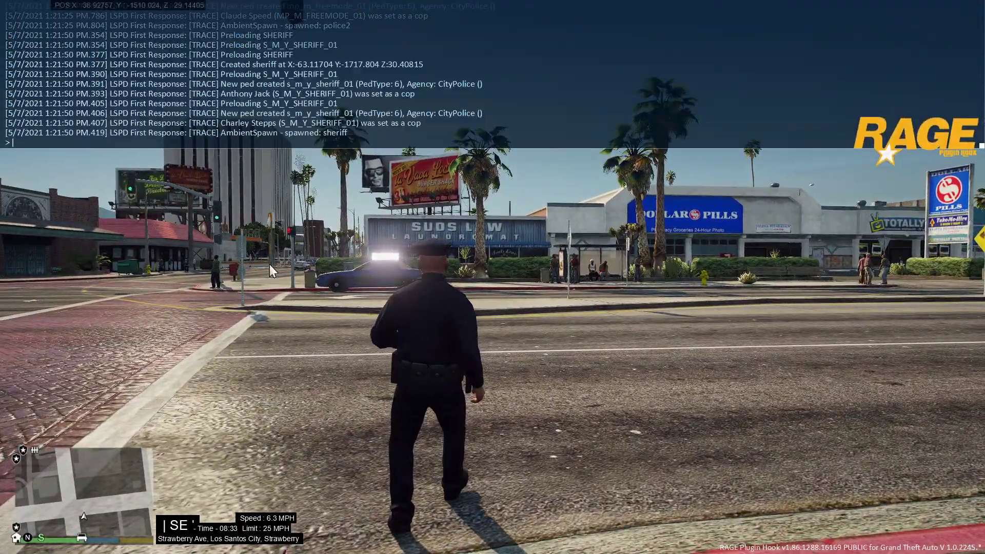
text(spa POLICE)
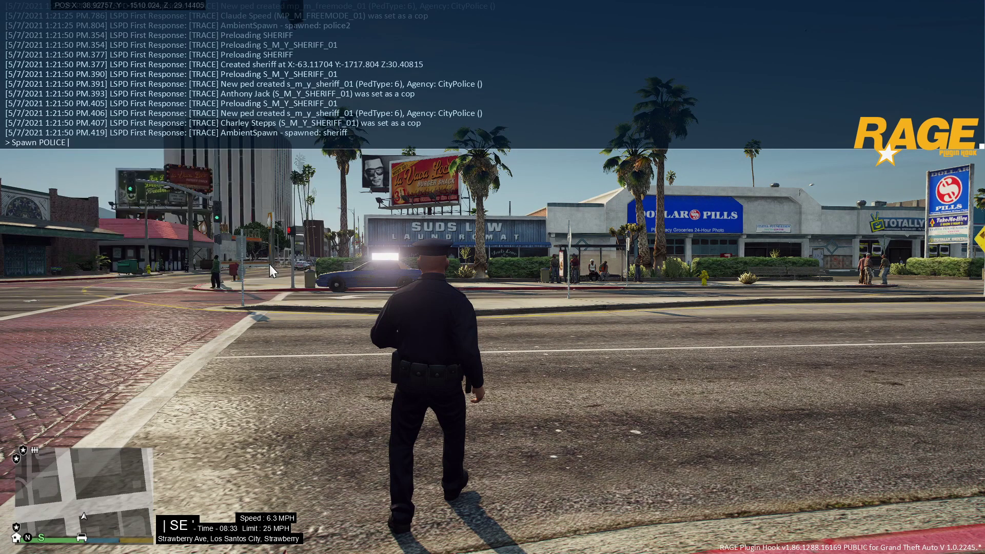
key(Return)
Return from the console to the game and get into the spawned cruiser.
key(Escape)
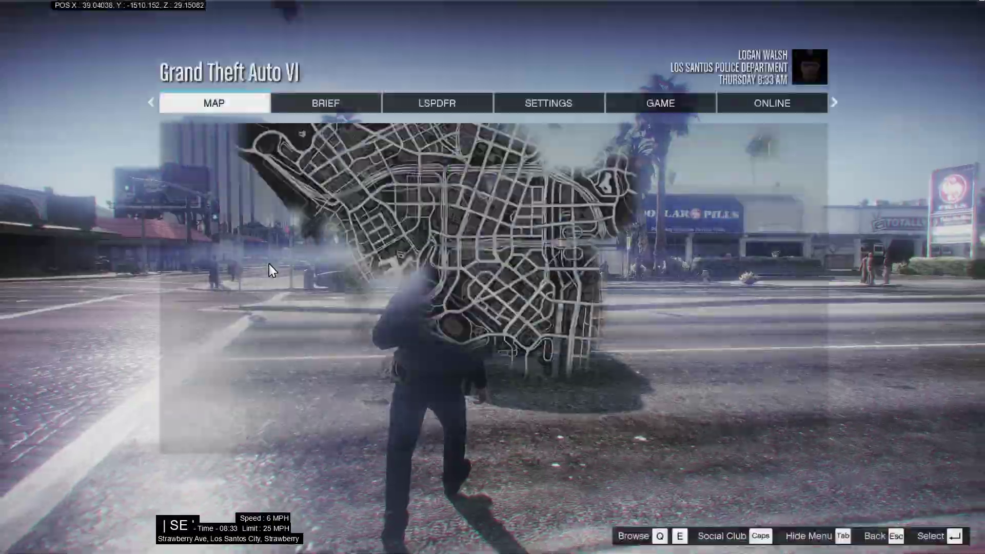
key(Escape)
key(w)
key(f)
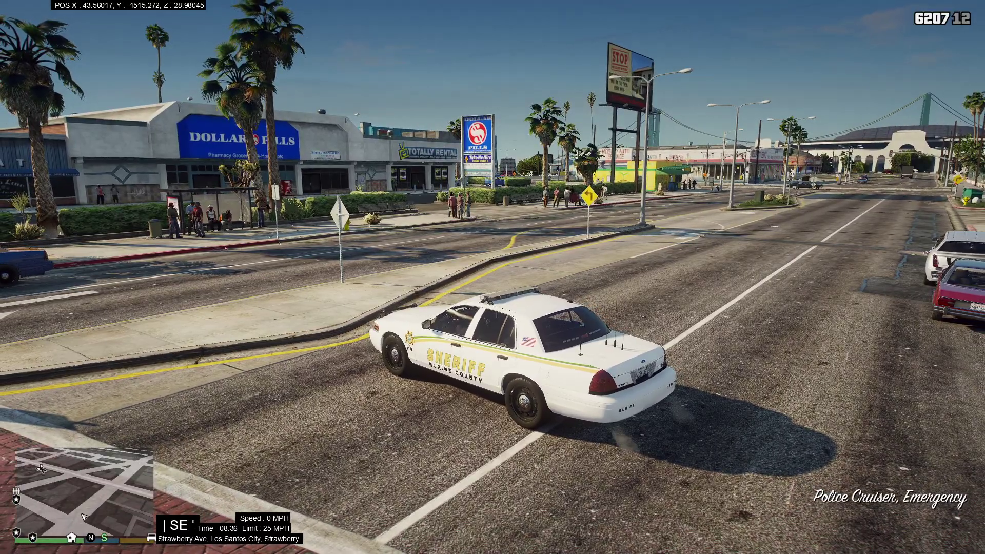
Open the police computer with its background turned off and its Main Menu moved aside, and view the Ped Database lookup.
key(e)
click(504, 319)
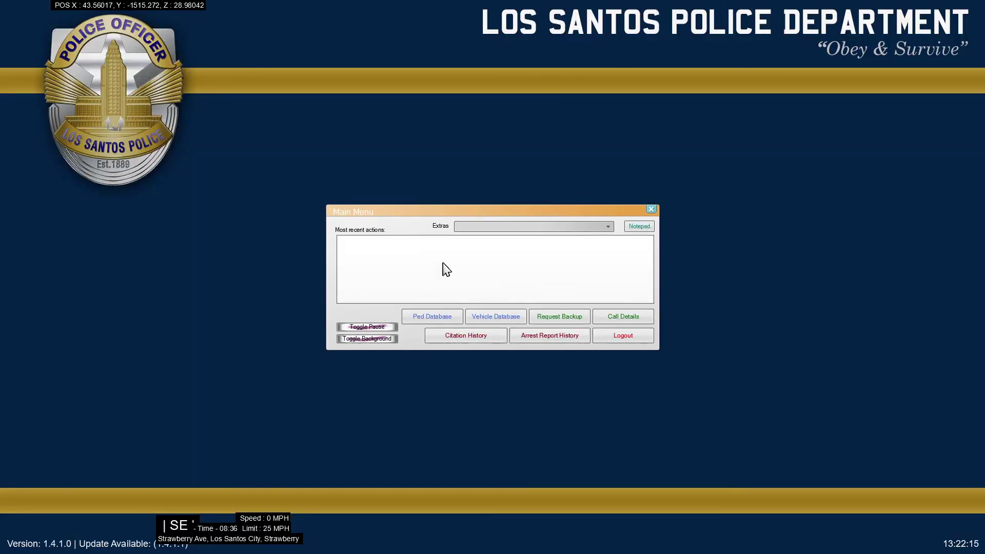
drag(411, 216, 725, 52)
click(468, 287)
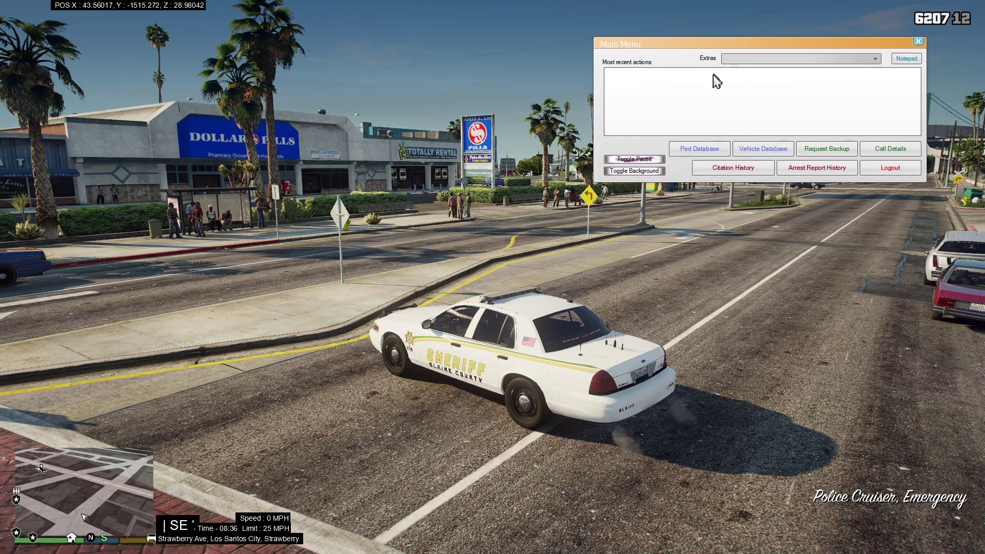
click(710, 151)
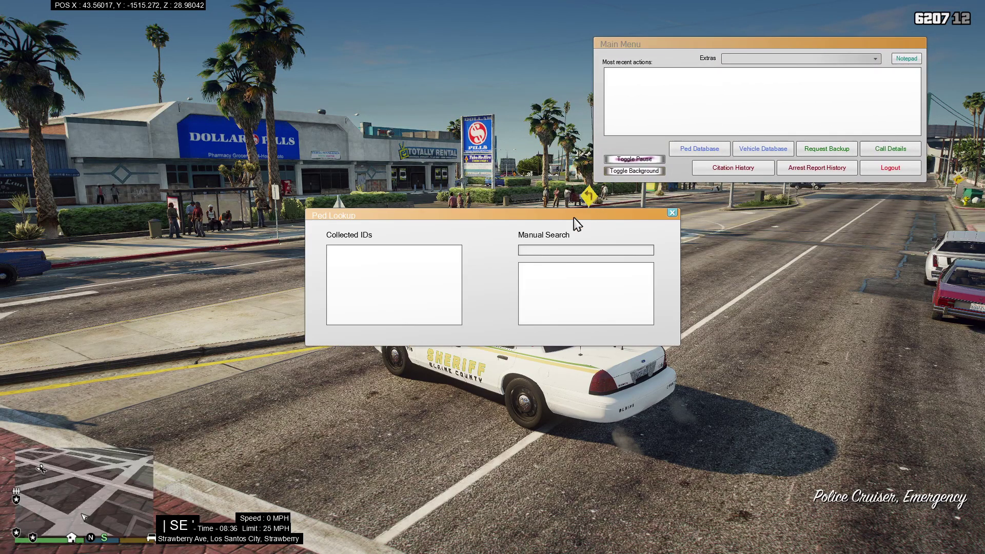
click(672, 212)
Request a NOOSE SWAT Team with a Code 2 response from the police computer, then log out of it.
click(798, 151)
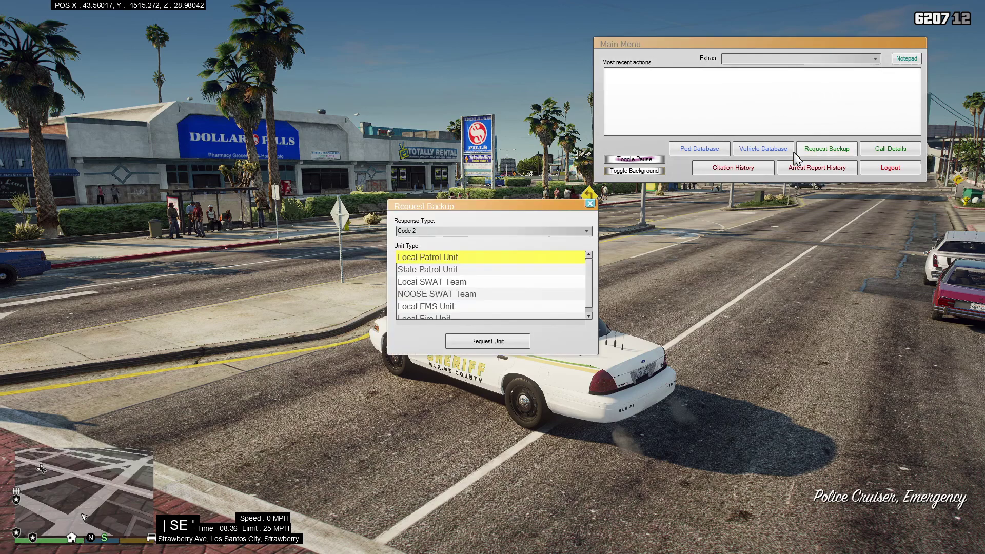
scroll(443, 288, down, 1)
click(444, 290)
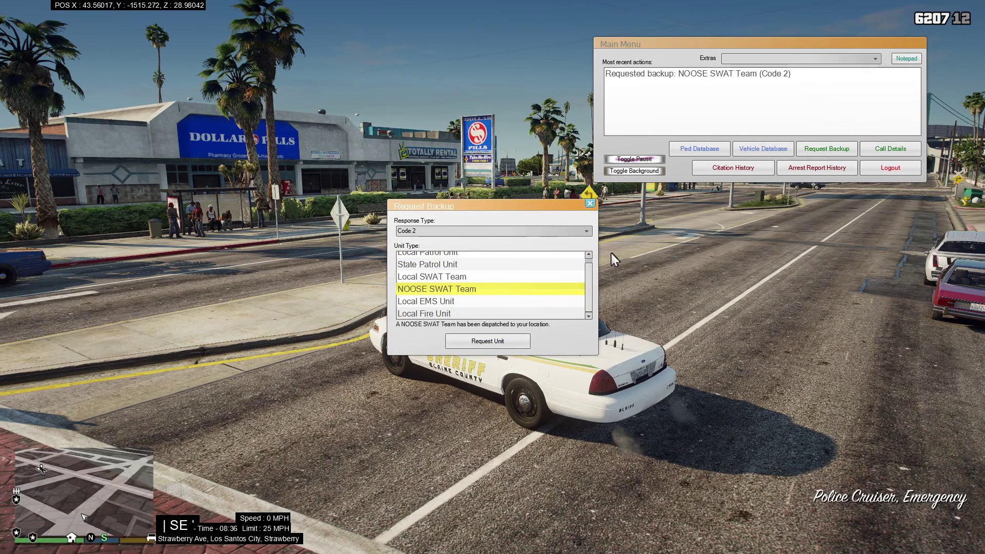
click(590, 203)
click(877, 170)
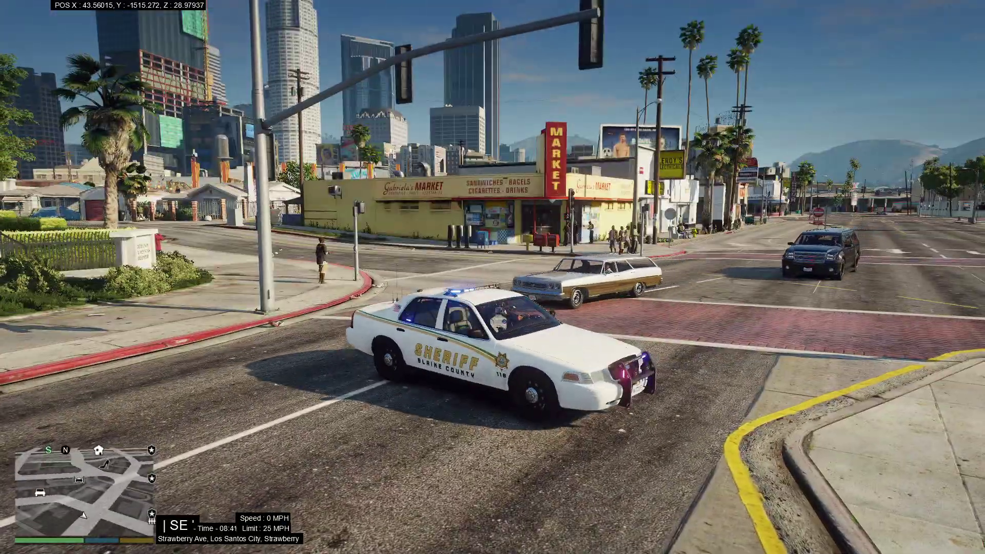
Drive the sheriff cruiser along Strawberry Ave and stop it on the road's median lane.
key(w)
key(d)
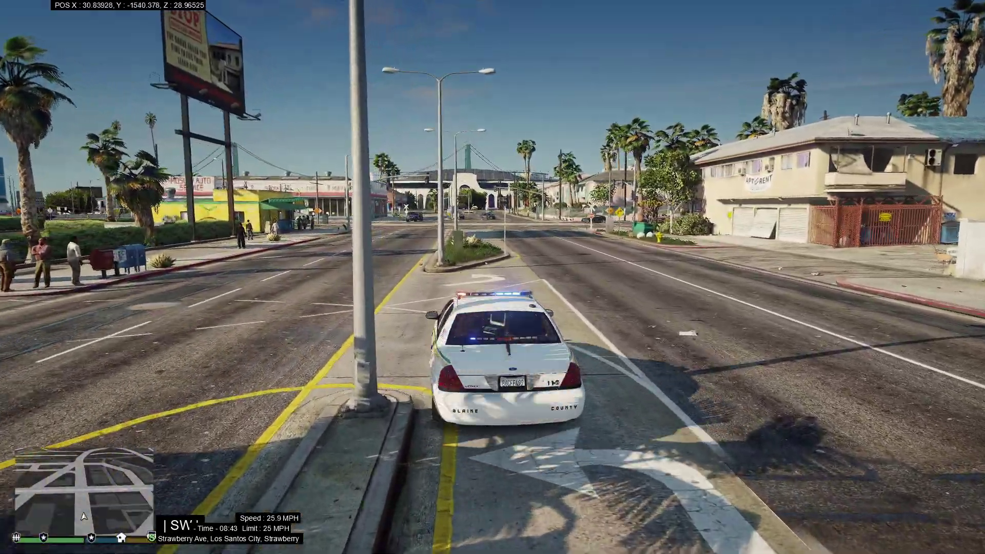
key(s)
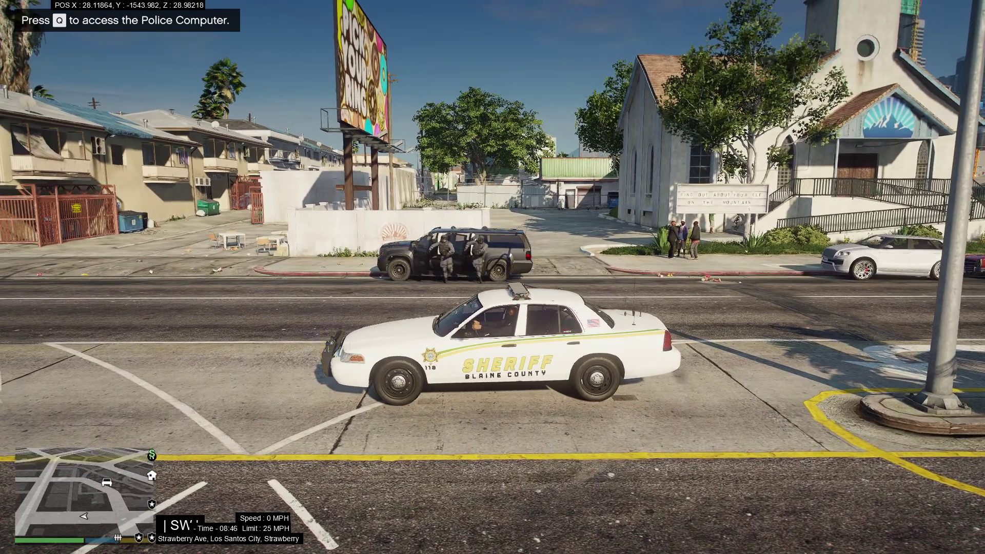
Exit the game to Windows and bring up the overview of all open windows.
key(Escape)
click(689, 107)
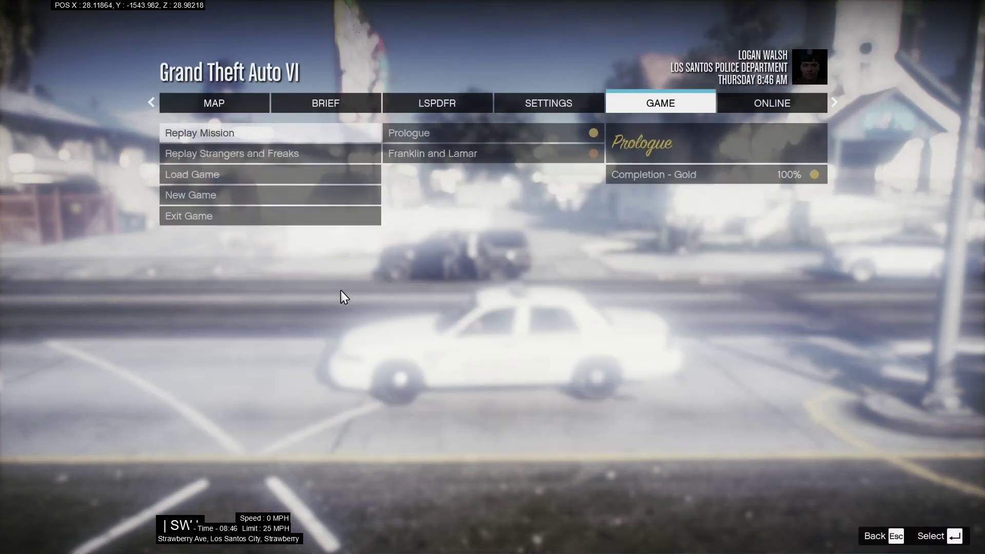
click(299, 217)
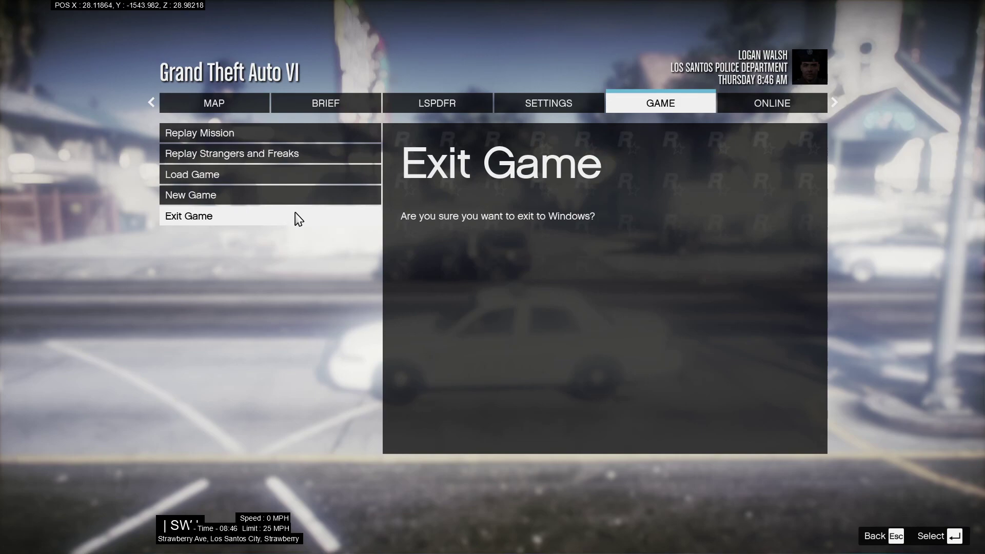
click(297, 218)
key(Return)
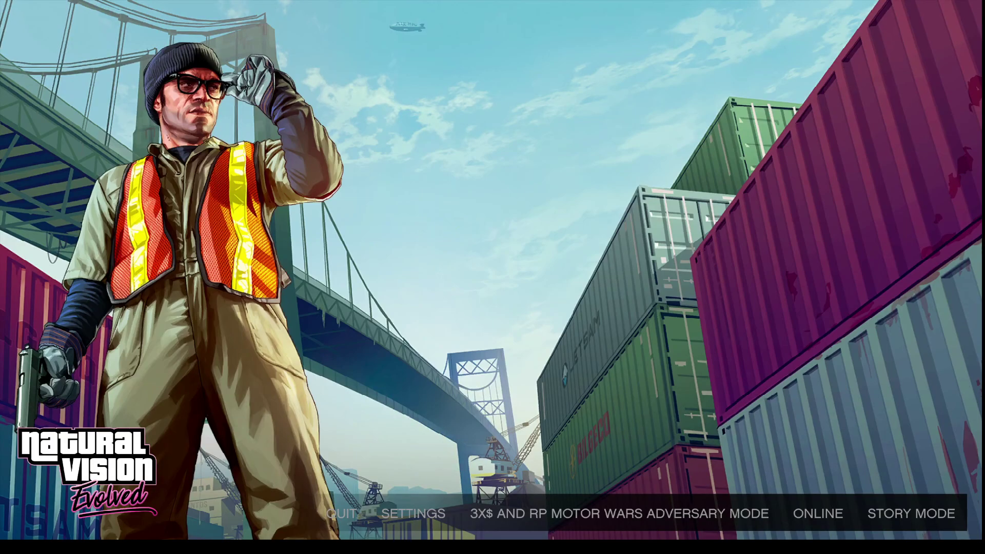
key(super+Tab)
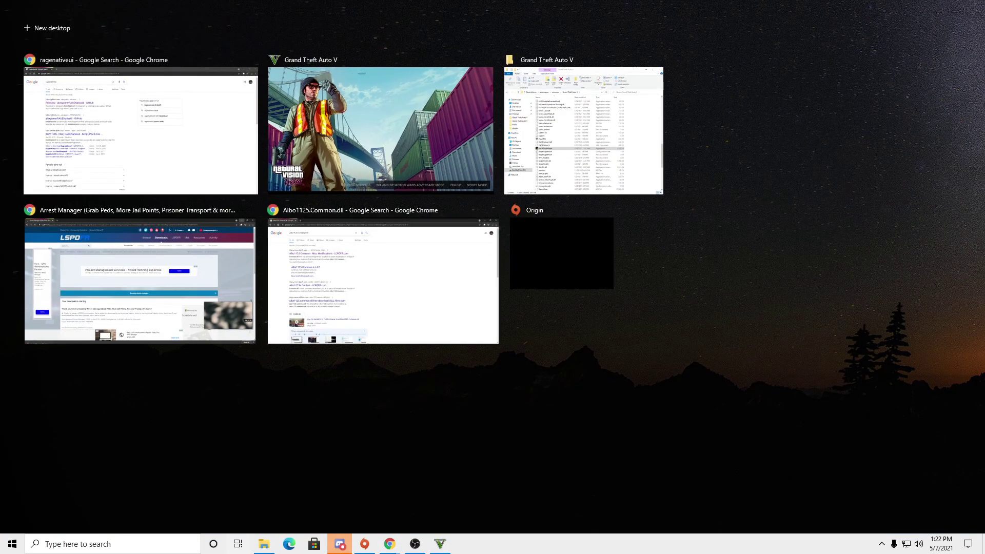